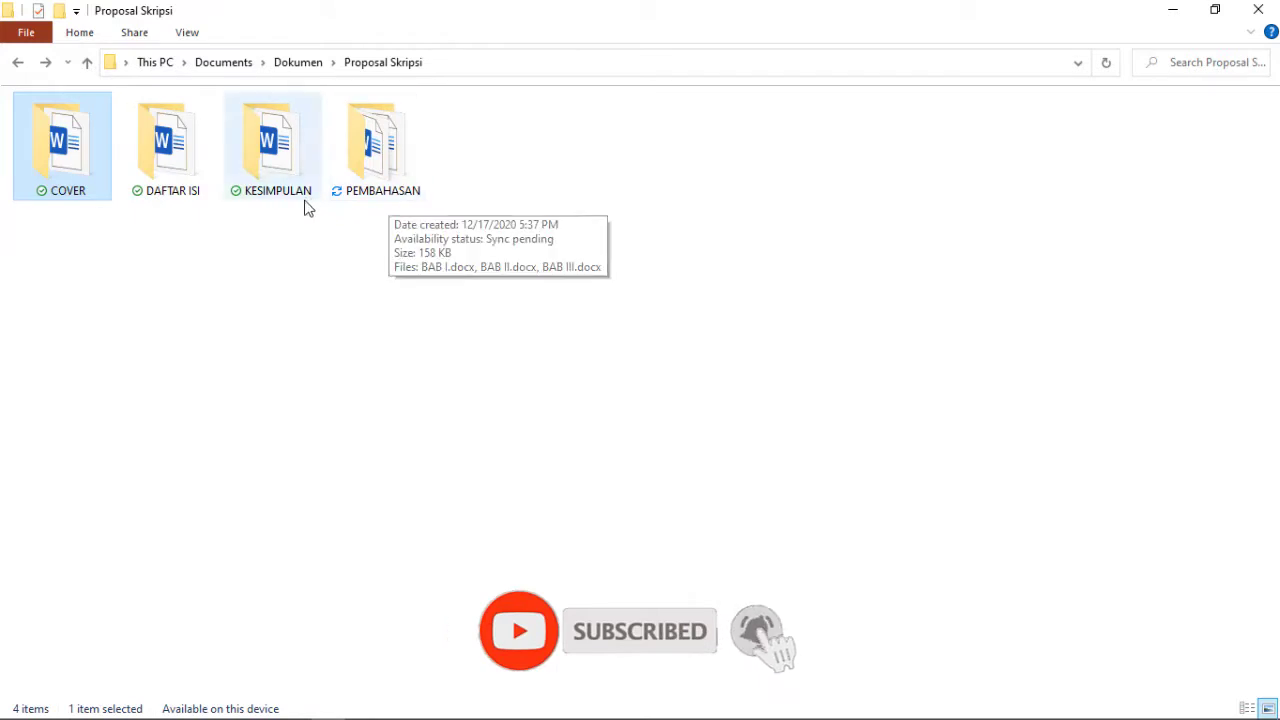
# Step: Open Cover.docx from the COVER folder of Proposal Skripsi in Word
pyautogui.doubleClick(87, 166)
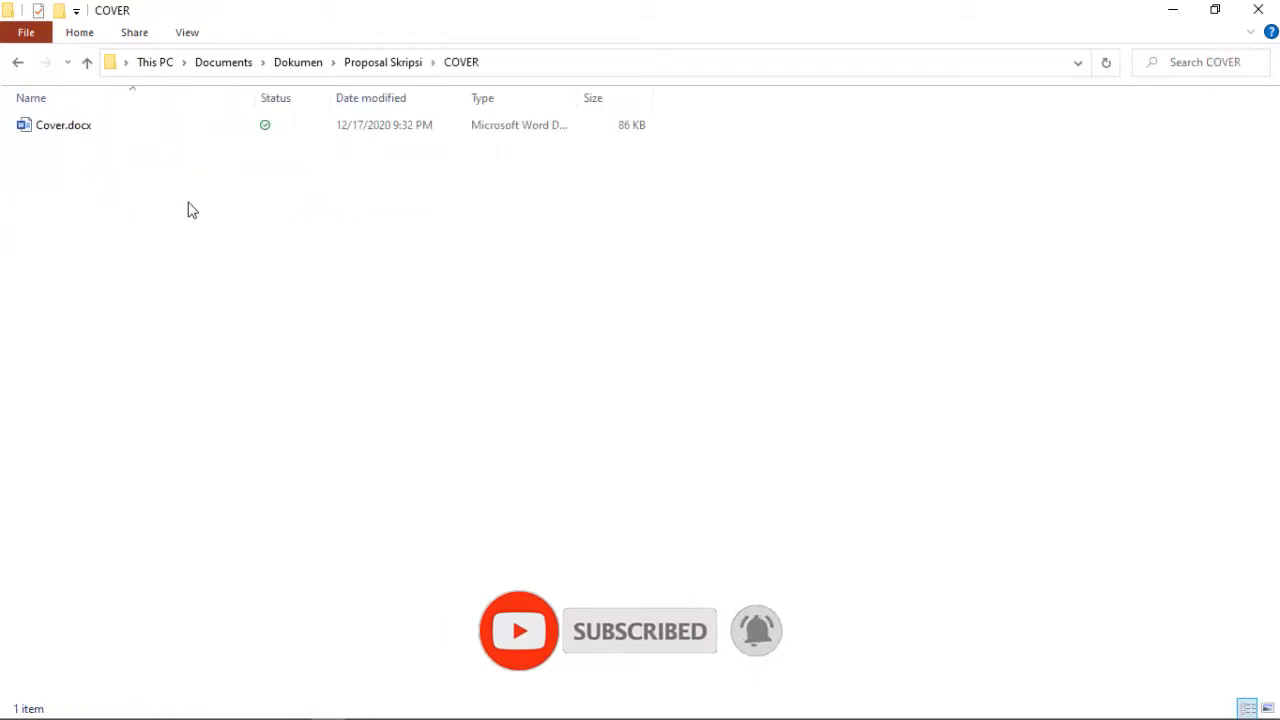
pyautogui.doubleClick(63, 131)
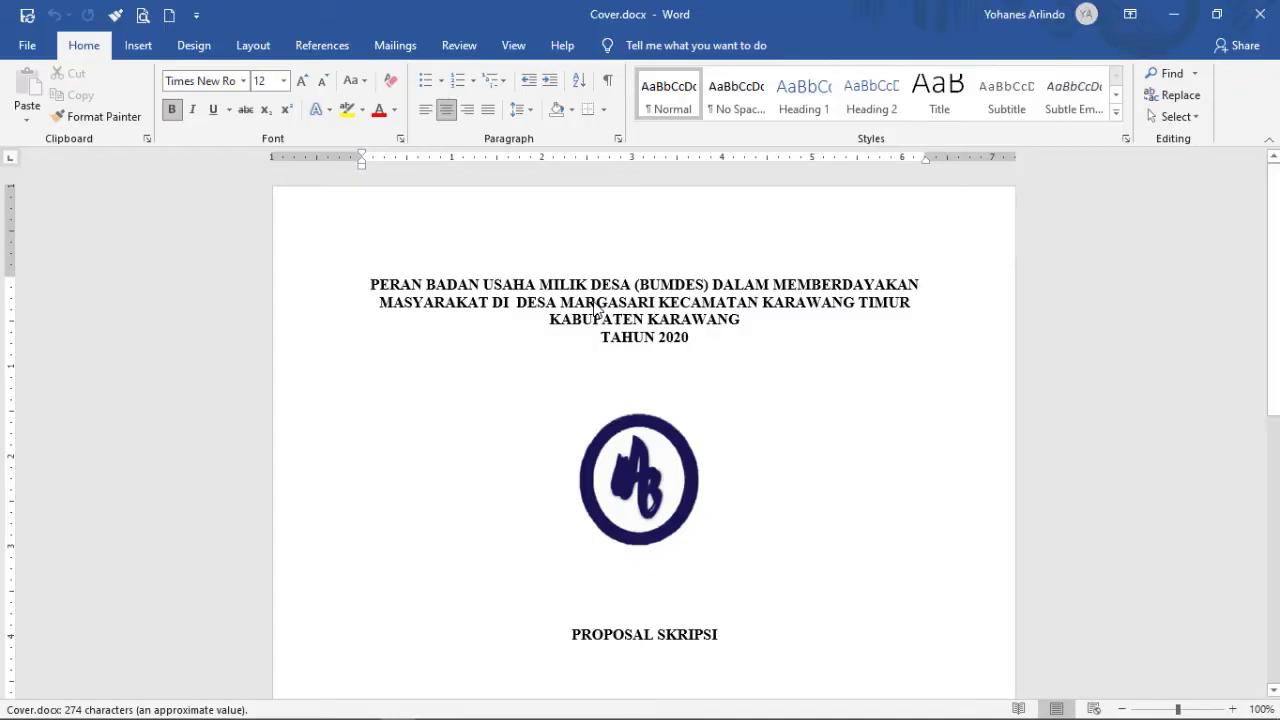
pyautogui.scroll(-2, 594, 362)
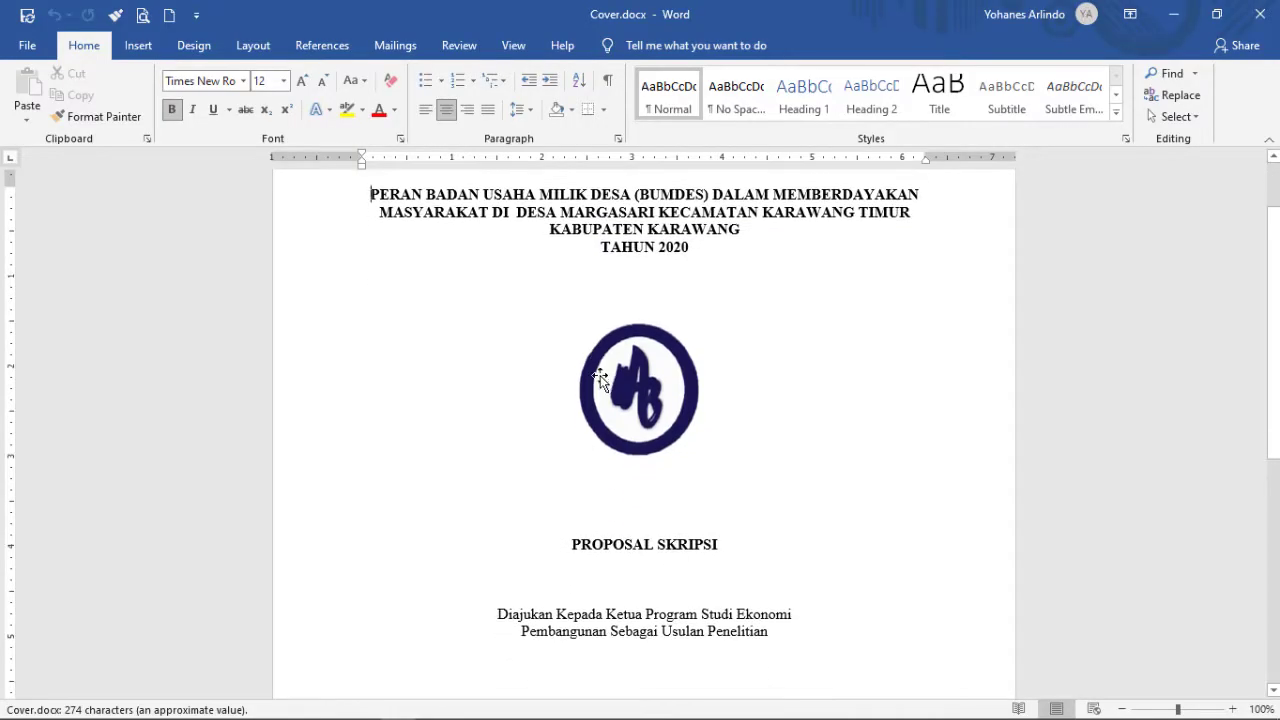
pyautogui.scroll(2, 566, 334)
pyautogui.scroll(-2, 571, 371)
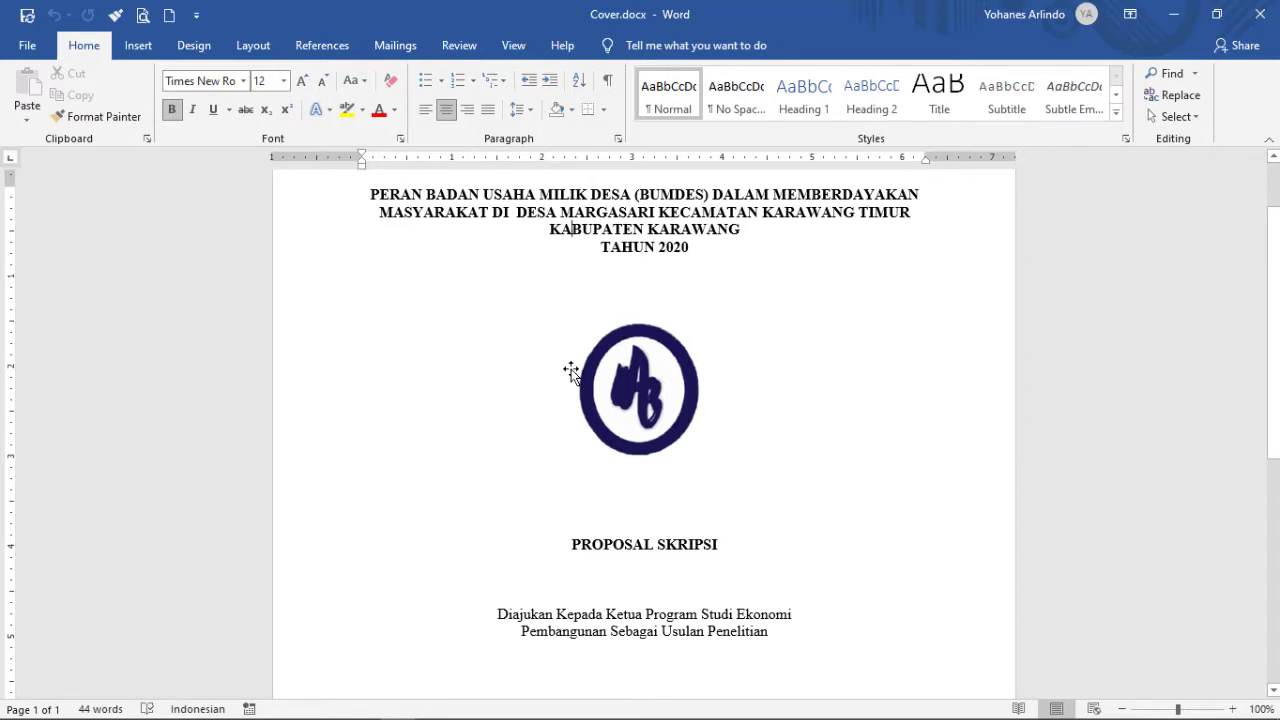
# Step: Move the circular logo slightly lower on the cover, between the TAHUN 2020 line and the PROPOSAL SKRIPSI heading
pyautogui.click(613, 390)
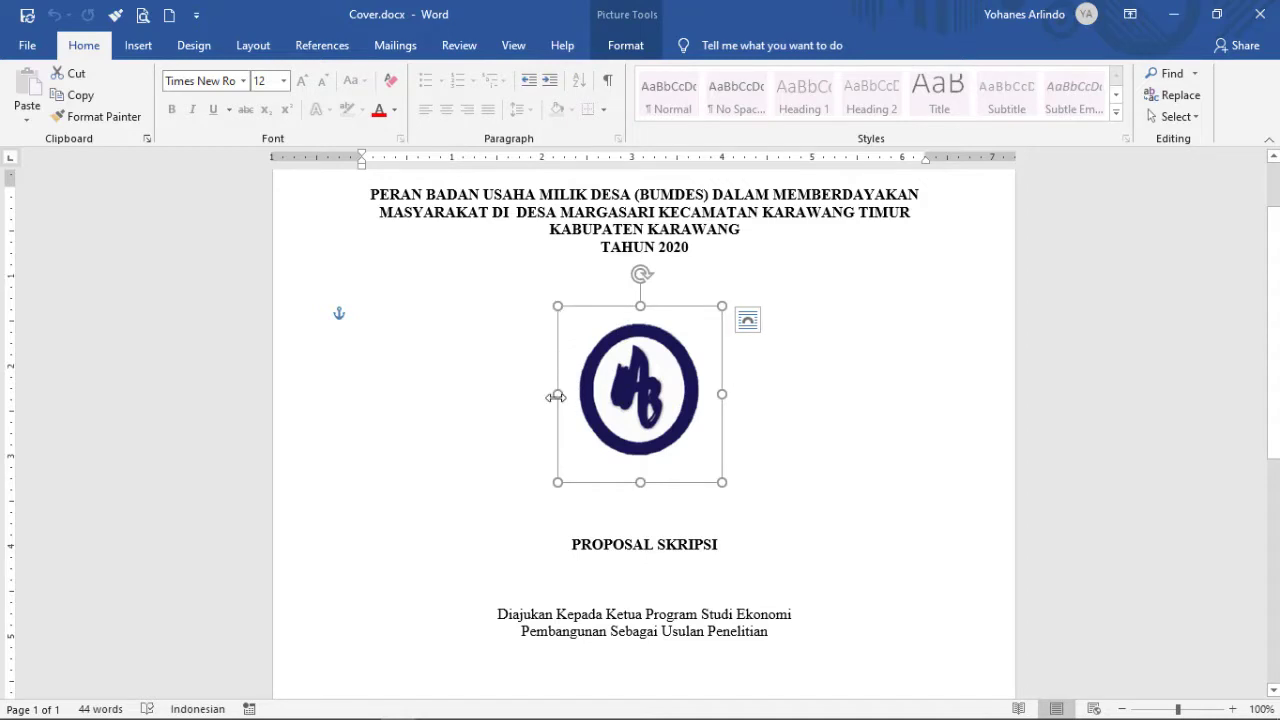
pyautogui.scroll(-3, 566, 518)
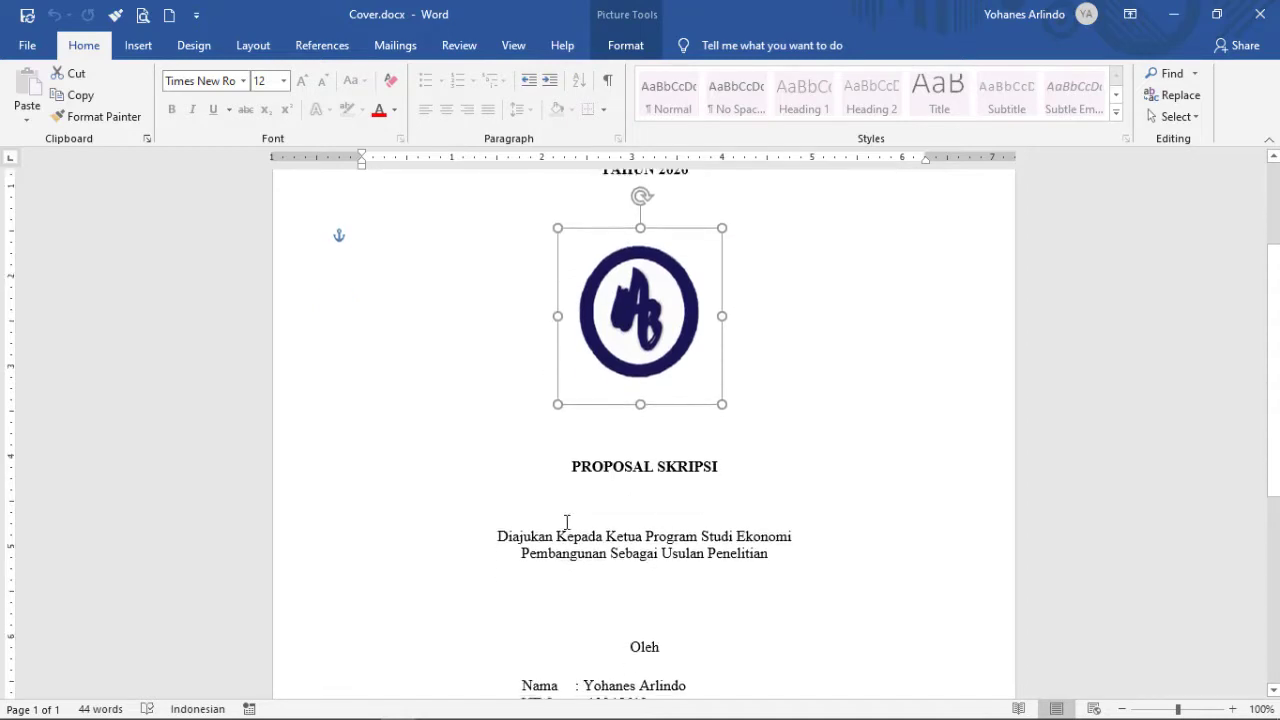
pyautogui.scroll(4, 566, 520)
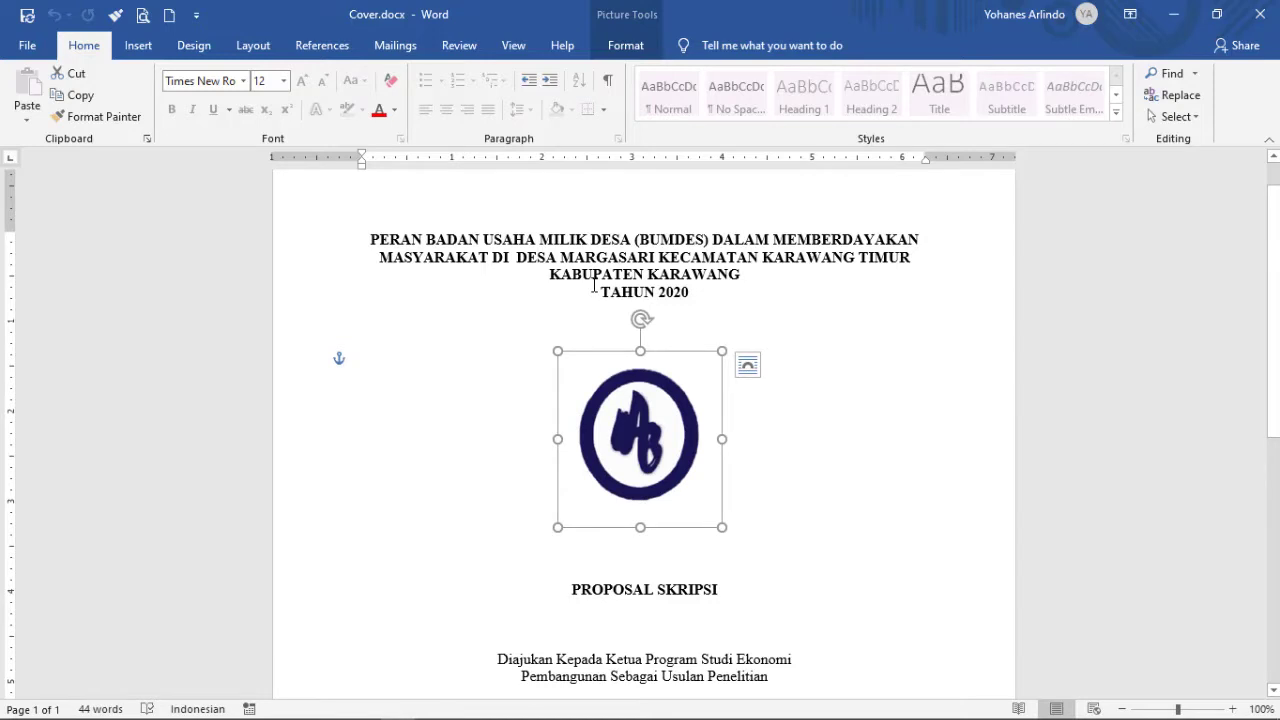
pyautogui.moveTo(632, 398); pyautogui.dragTo(630, 418)
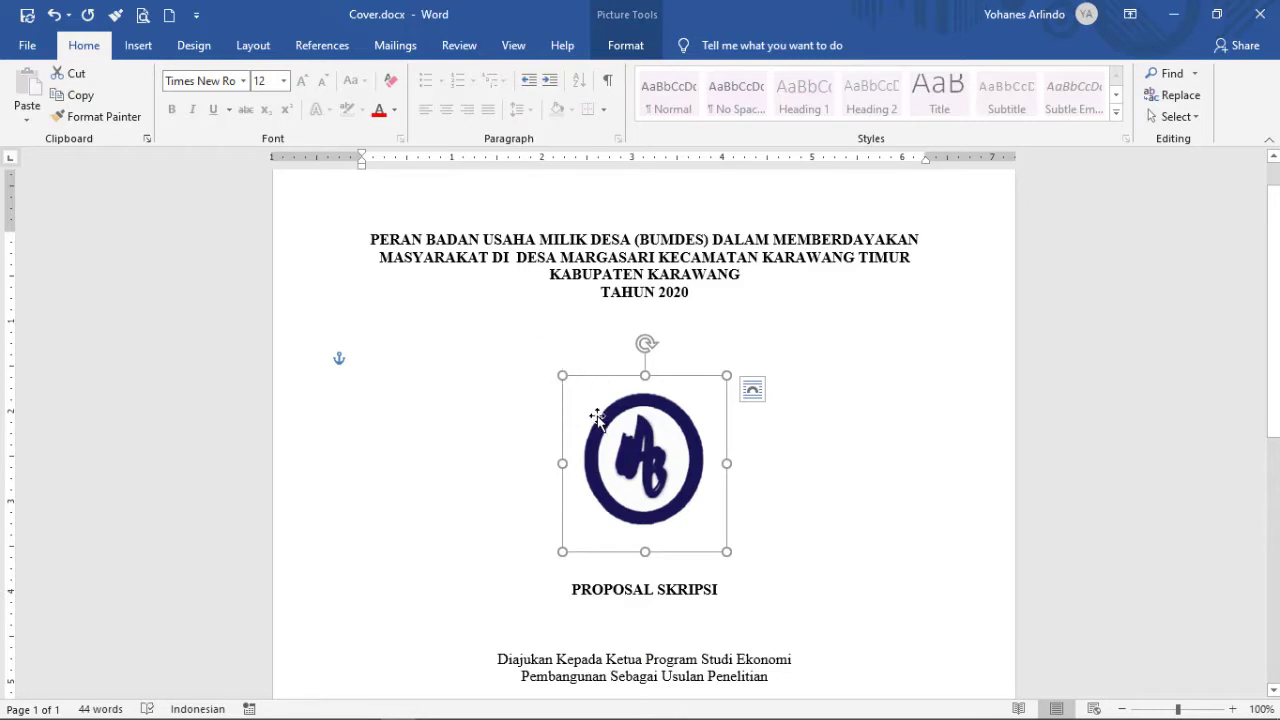
pyautogui.scroll(-1, 594, 420)
pyautogui.scroll(-3, 598, 434)
pyautogui.scroll(2, 606, 434)
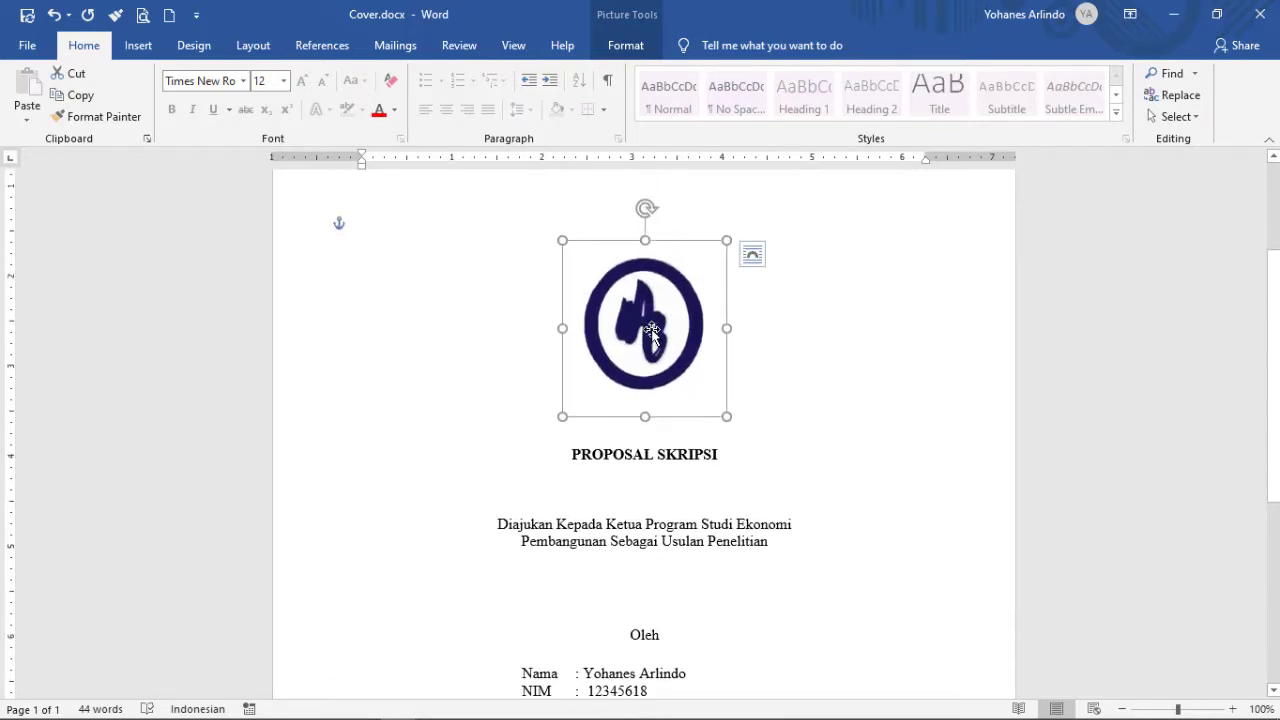
pyautogui.moveTo(651, 330); pyautogui.dragTo(651, 319)
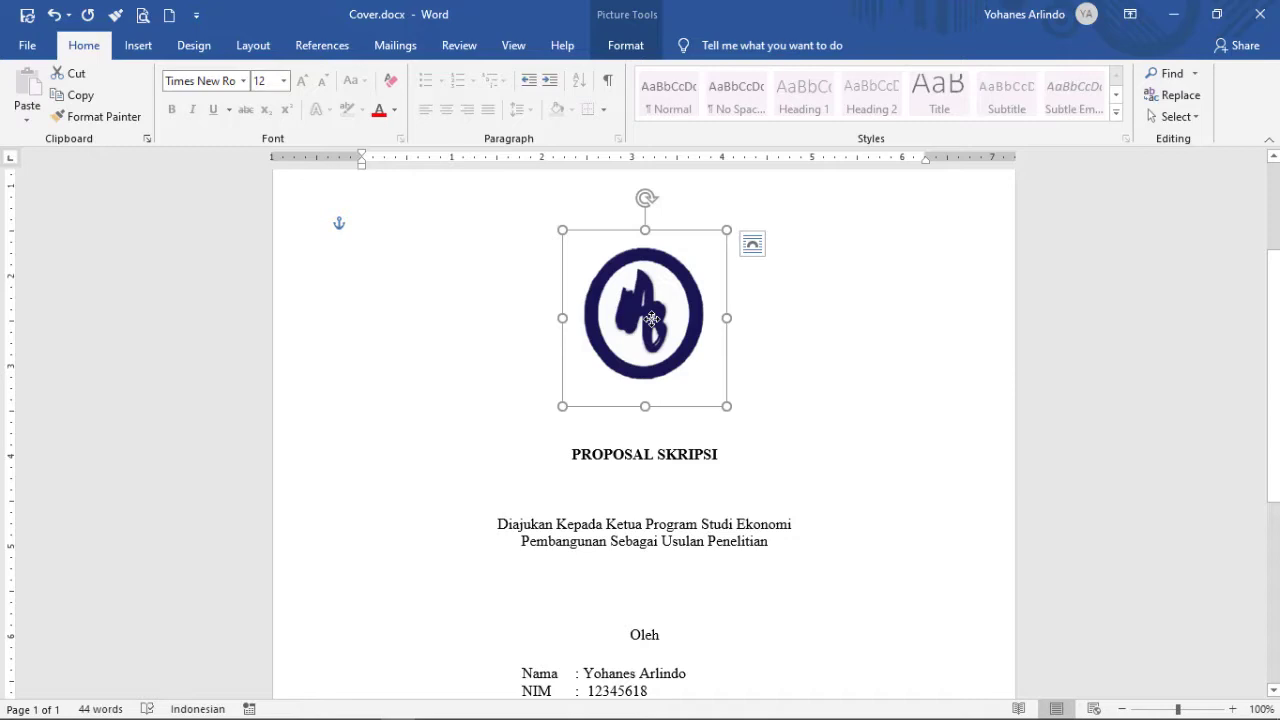
pyautogui.scroll(1, 651, 318)
pyautogui.scroll(-2, 620, 397)
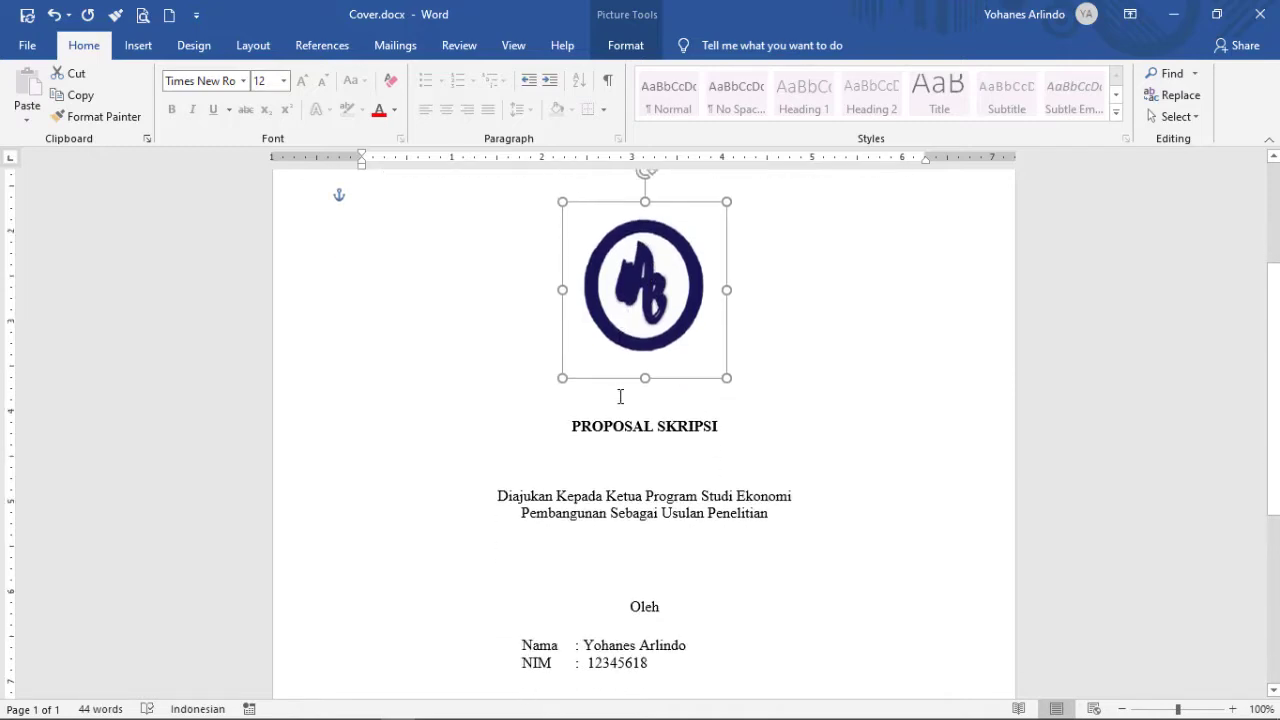
# Step: Review the cover page's text from the title down to the author details and the school name
pyautogui.click(624, 451)
pyautogui.scroll(-2, 624, 455)
pyautogui.scroll(4, 626, 457)
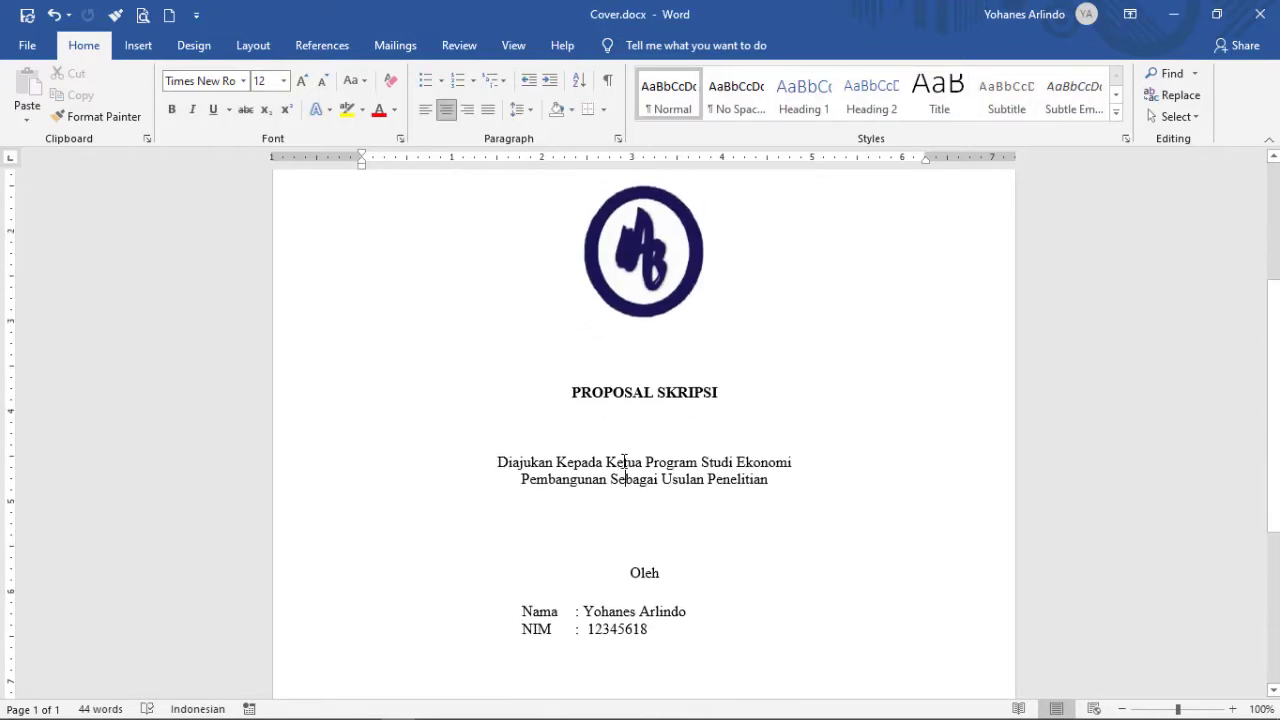
pyautogui.scroll(1, 624, 461)
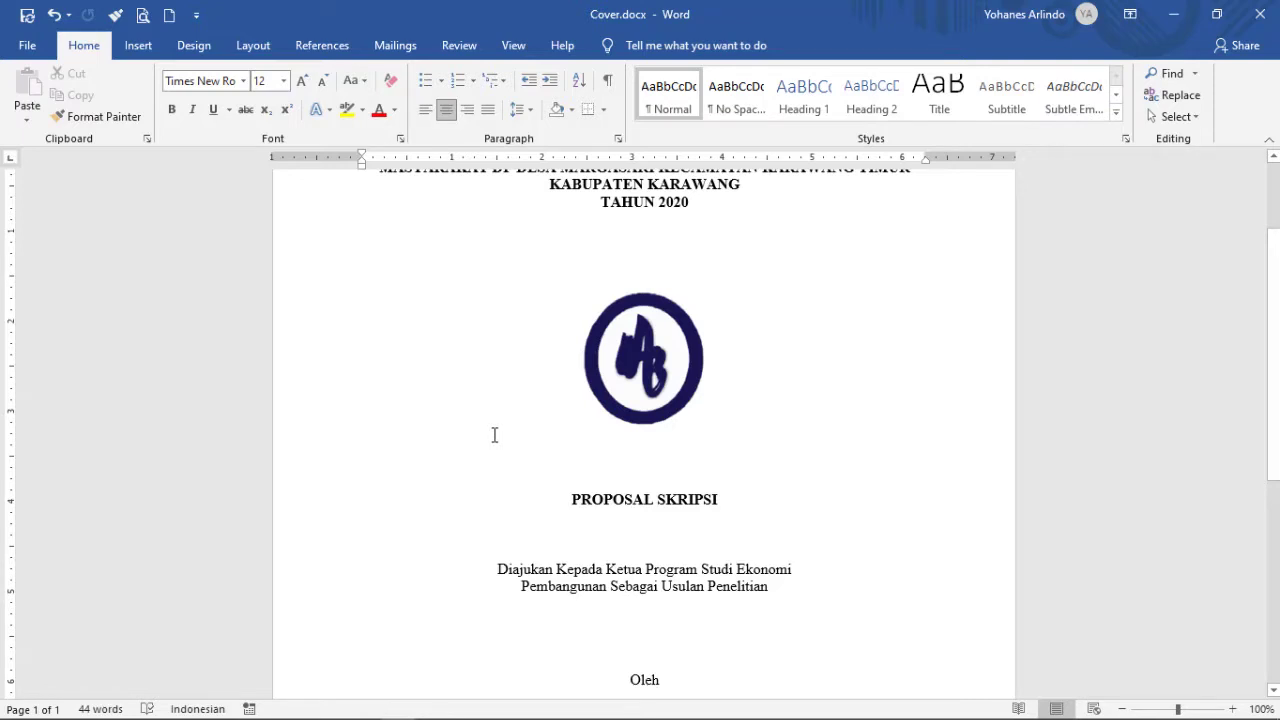
pyautogui.scroll(-3, 524, 424)
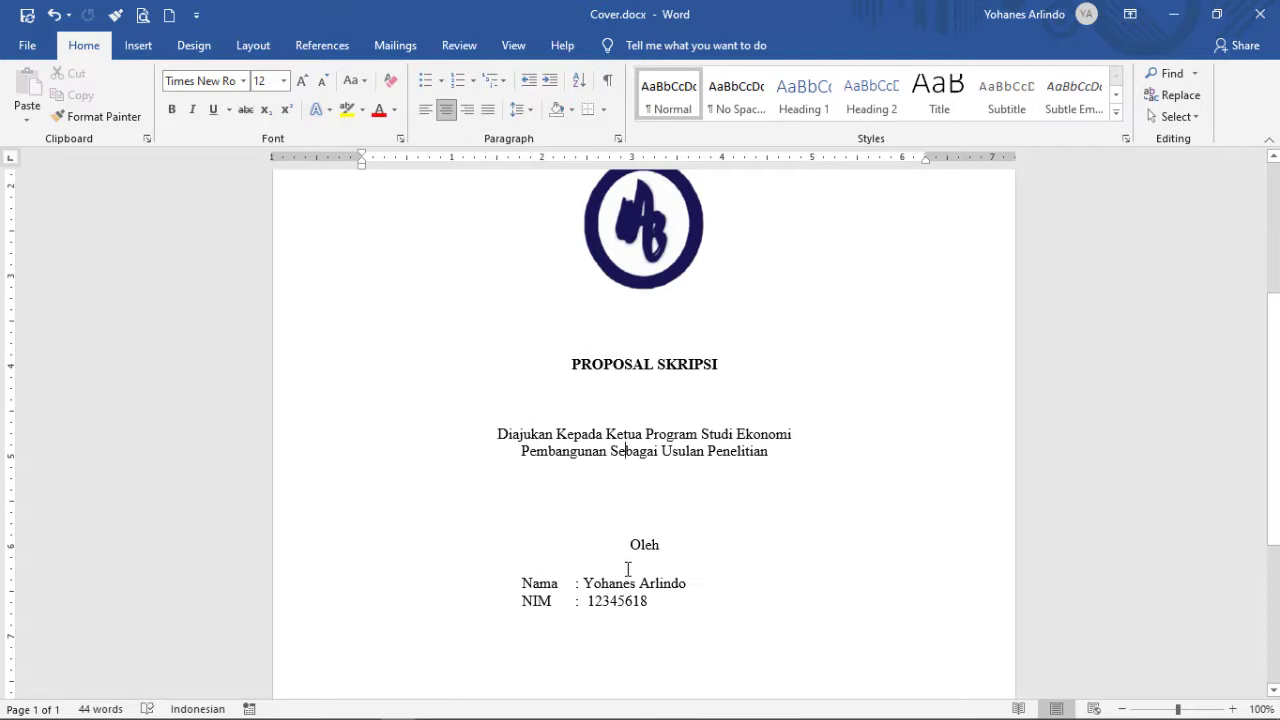
pyautogui.click(655, 601)
pyautogui.scroll(-6, 655, 601)
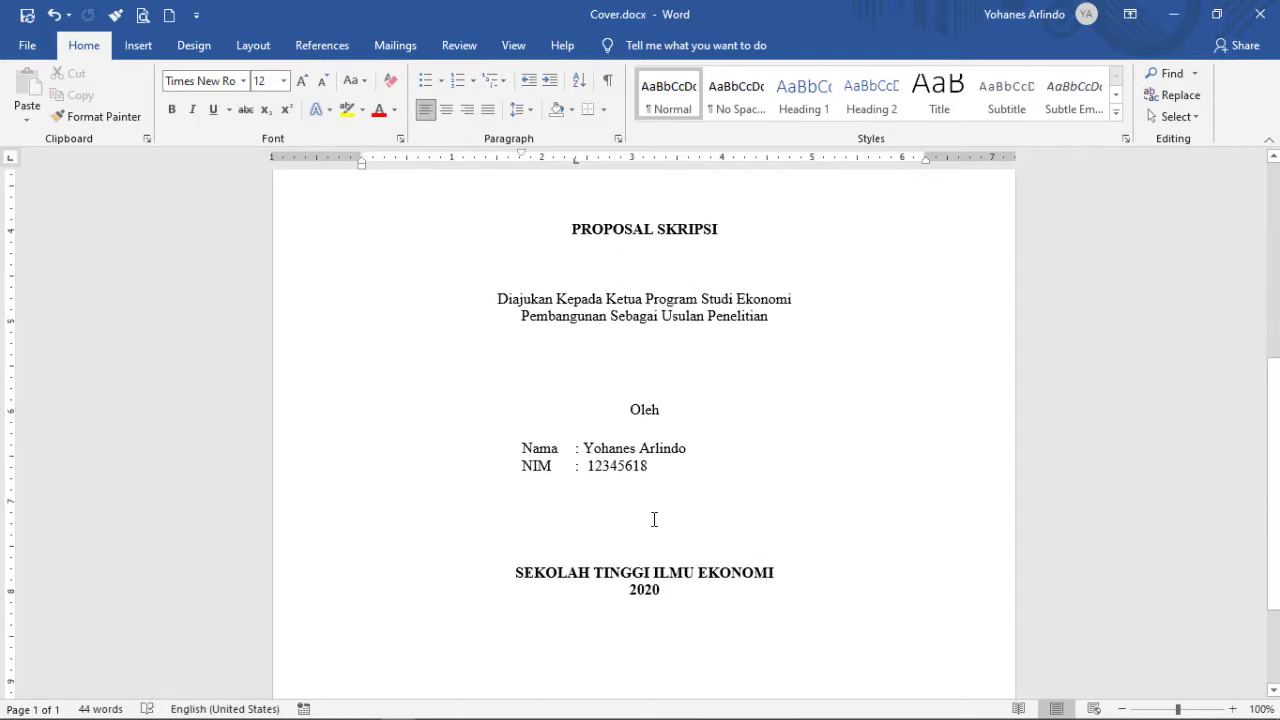
# Step: Insert a Next Page section break right after the year 2020 at the end of the cover page
pyautogui.click(669, 469)
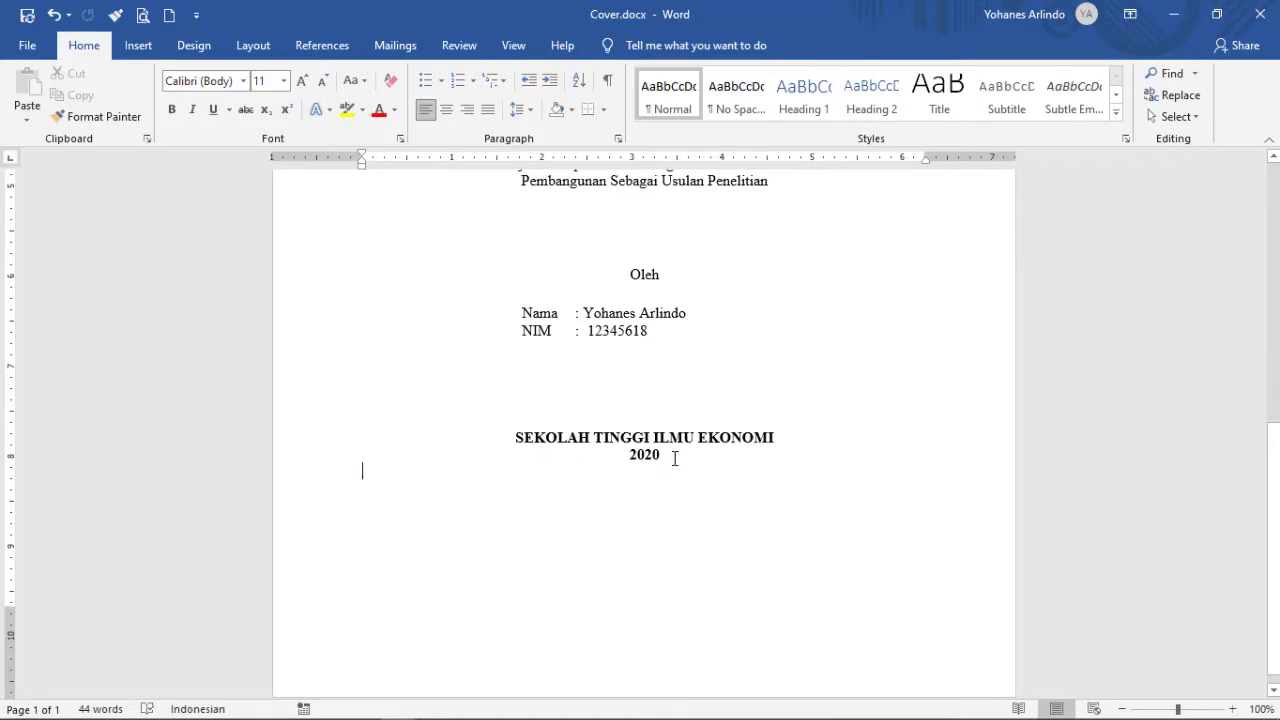
pyautogui.click(675, 458)
pyautogui.click(678, 472)
pyautogui.click(664, 458)
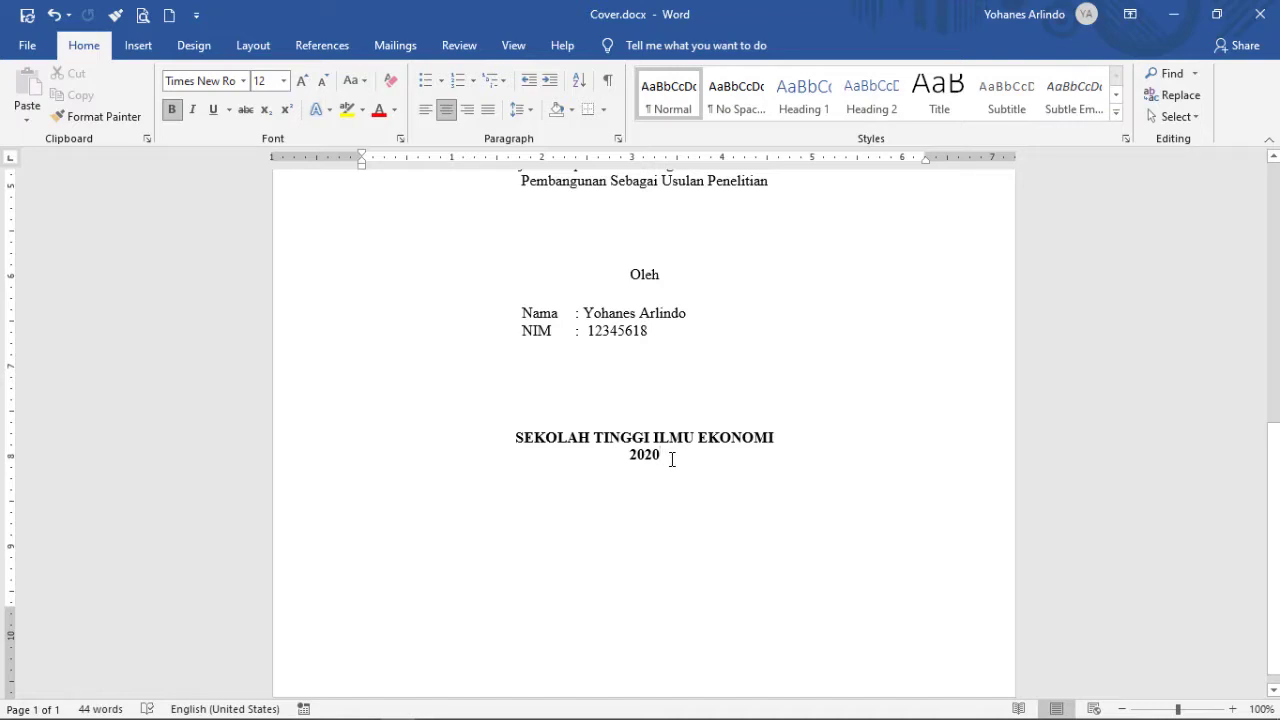
pyautogui.scroll(-1, 675, 452)
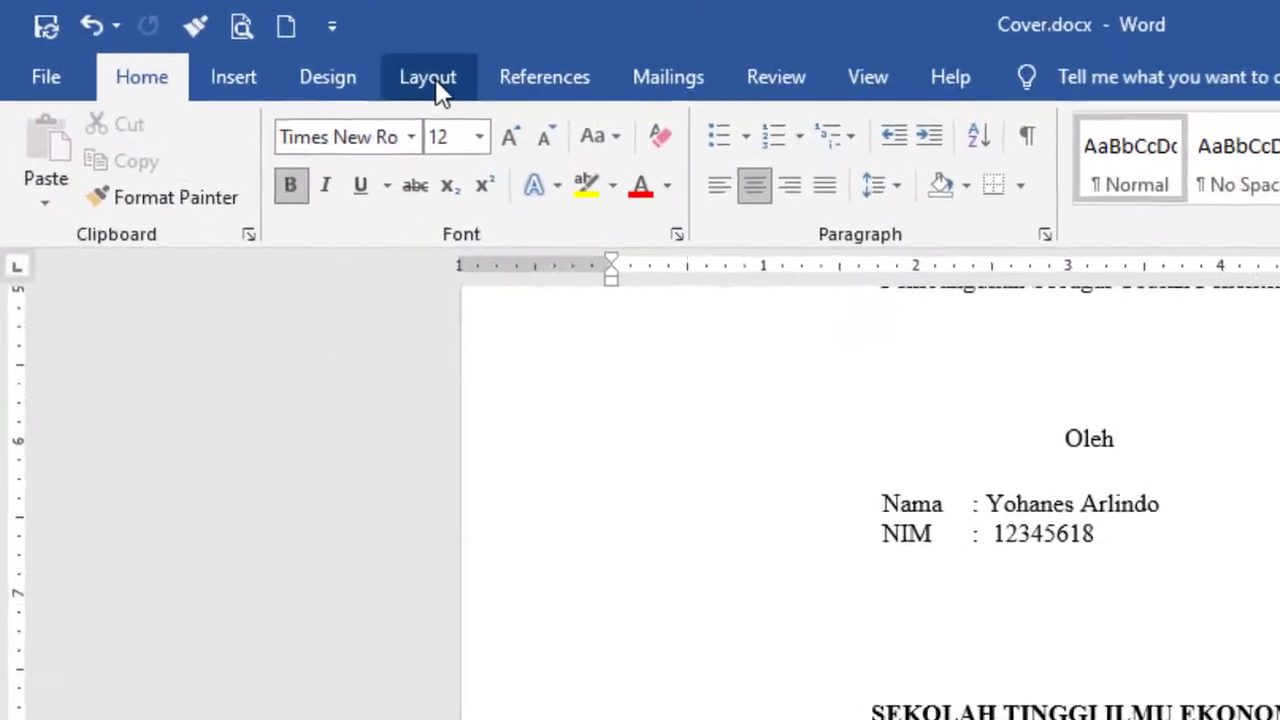
pyautogui.click(258, 47)
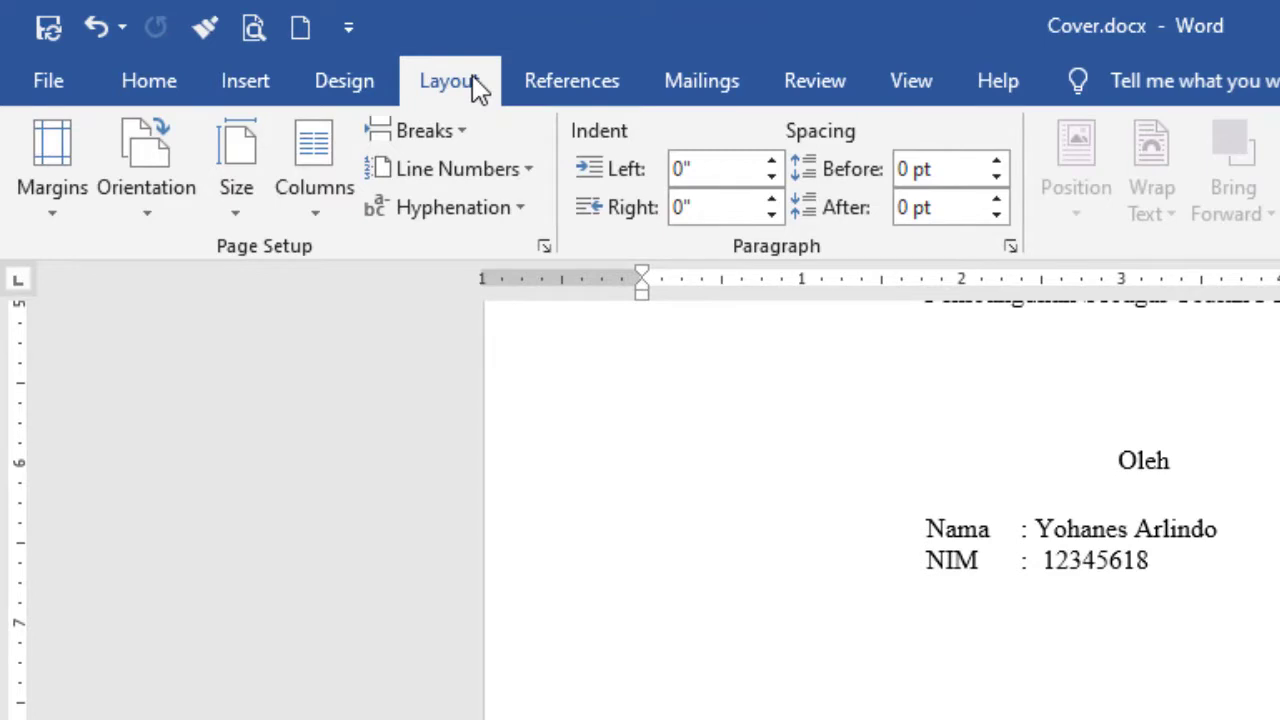
pyautogui.click(464, 132)
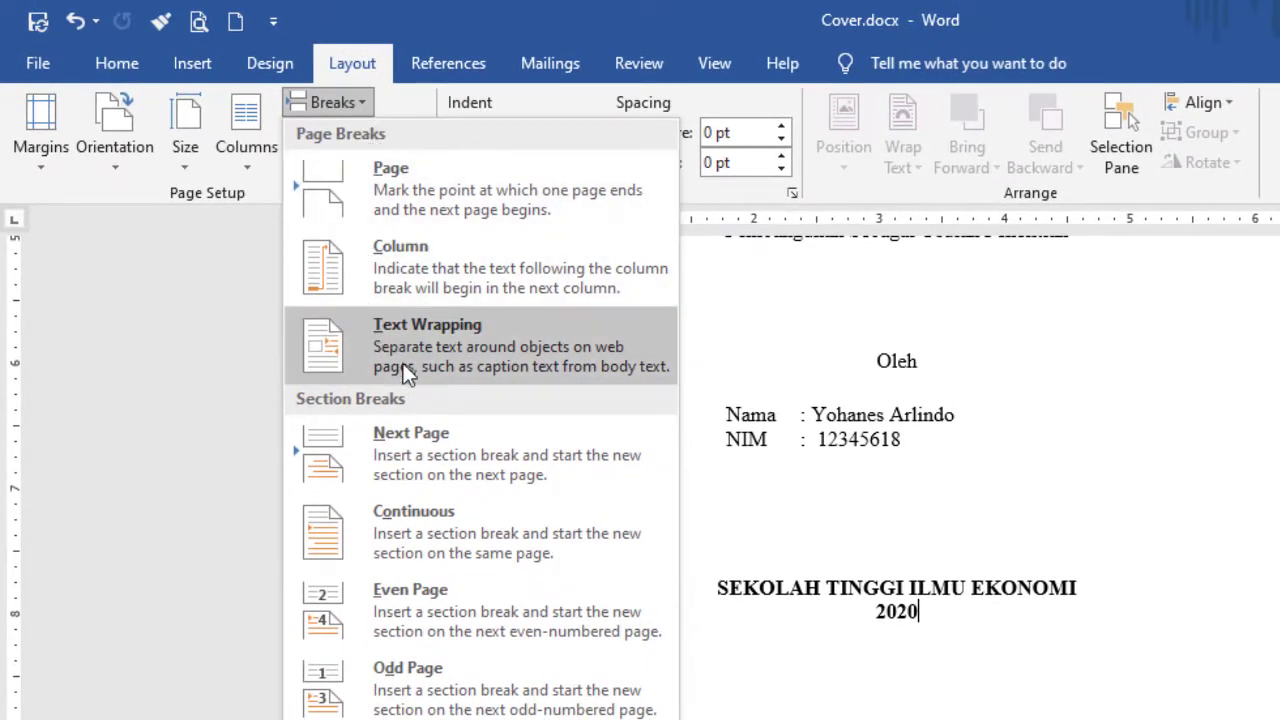
pyautogui.click(421, 452)
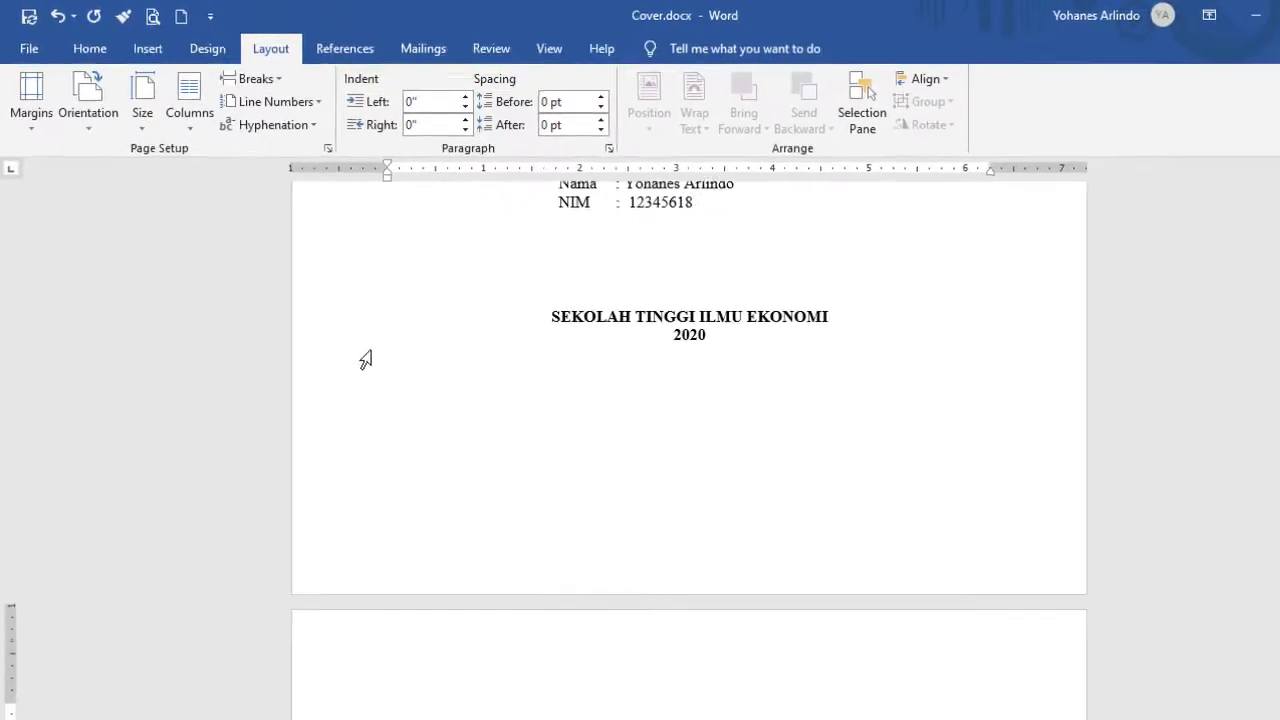
# Step: Insert the text of DAFTAR ISI.docx from the Proposal Skripsi folder's DAFTAR ISI subfolder onto the new blank page
pyautogui.scroll(-3, 590, 677)
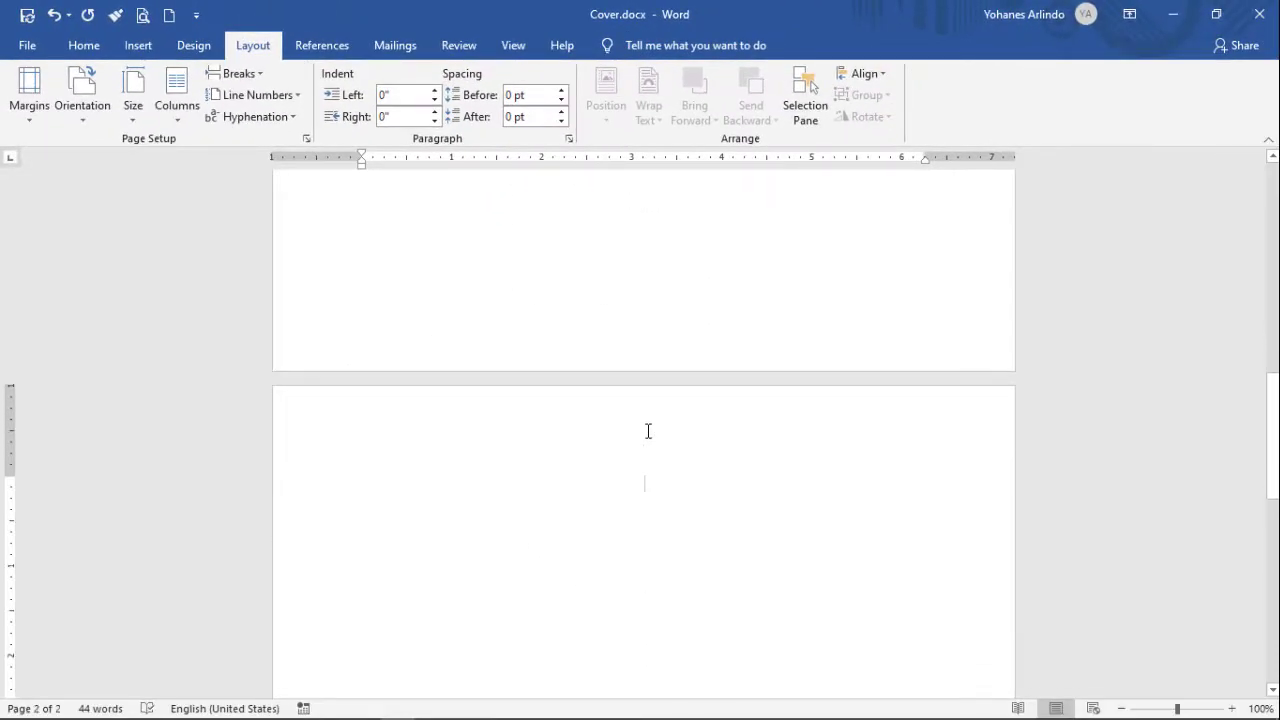
pyautogui.click(657, 494)
pyautogui.click(639, 482)
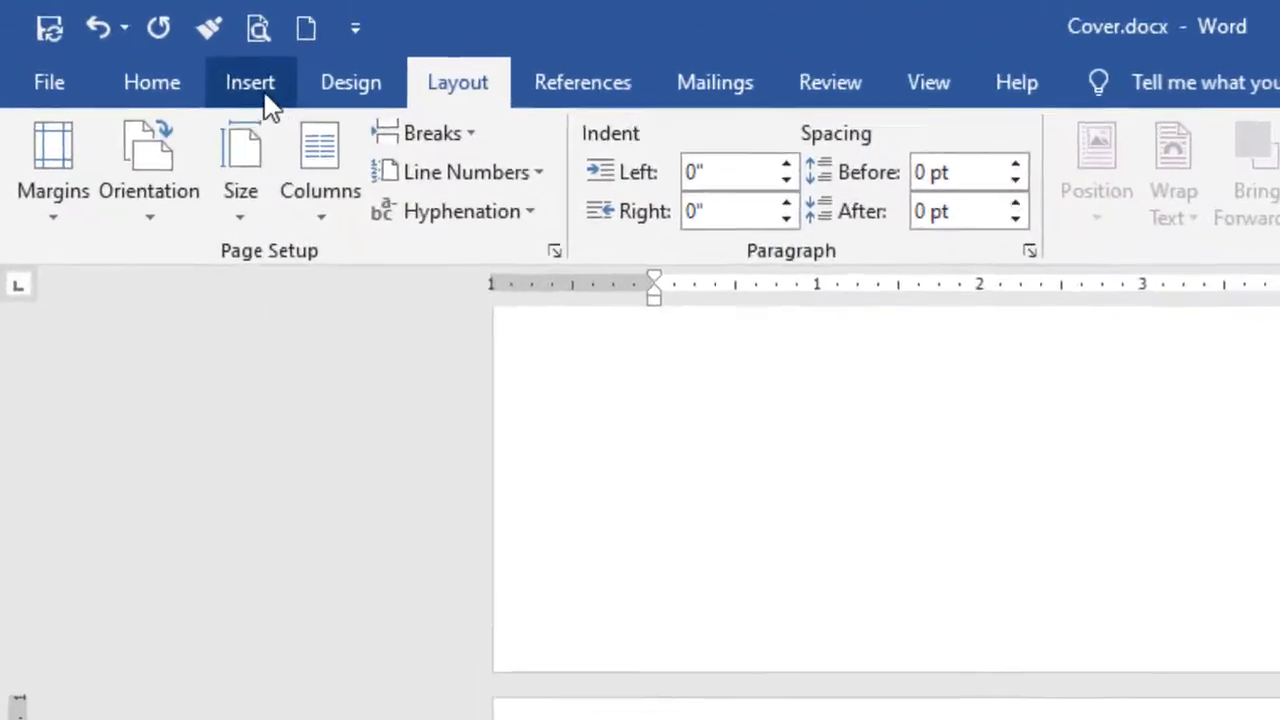
pyautogui.click(138, 45)
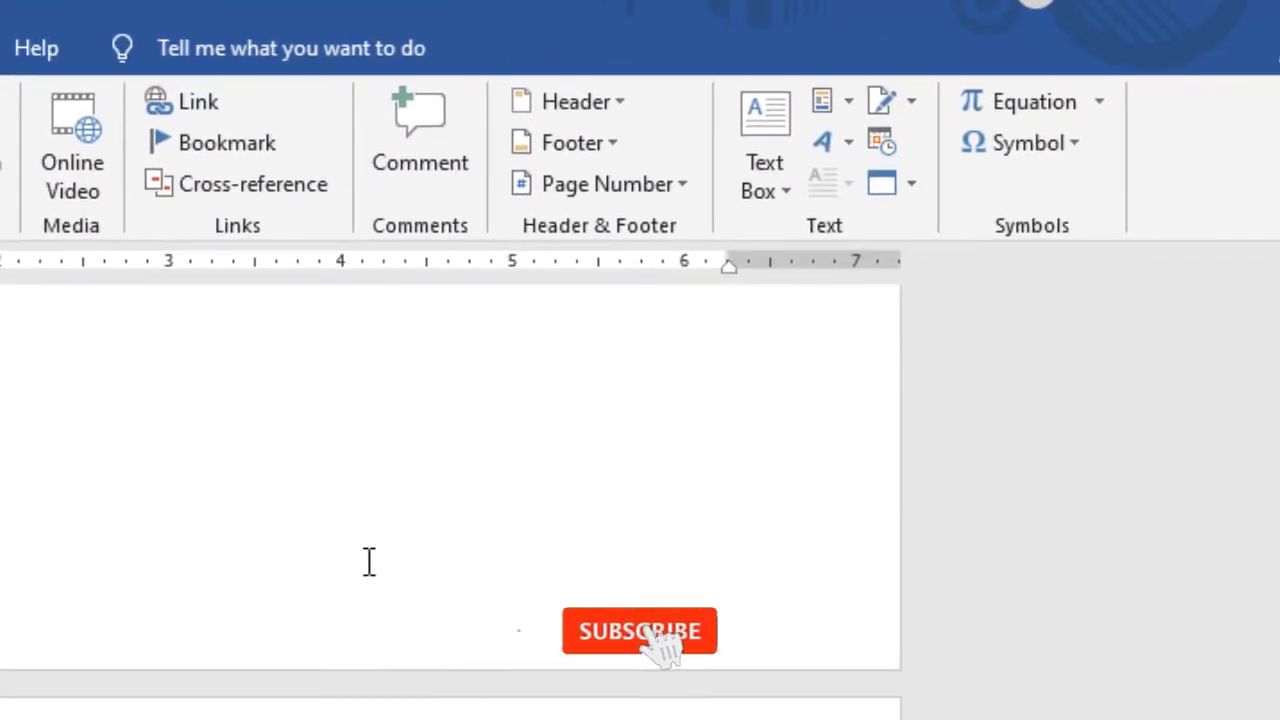
pyautogui.click(918, 185)
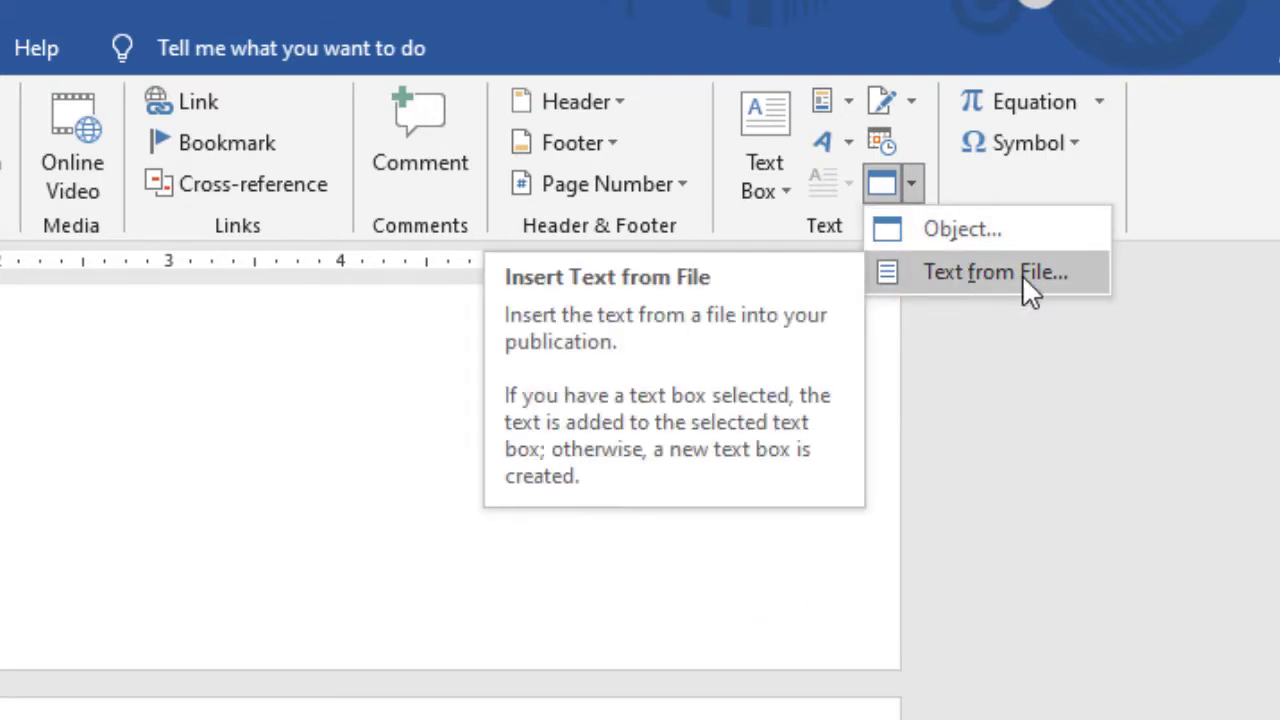
pyautogui.click(972, 273)
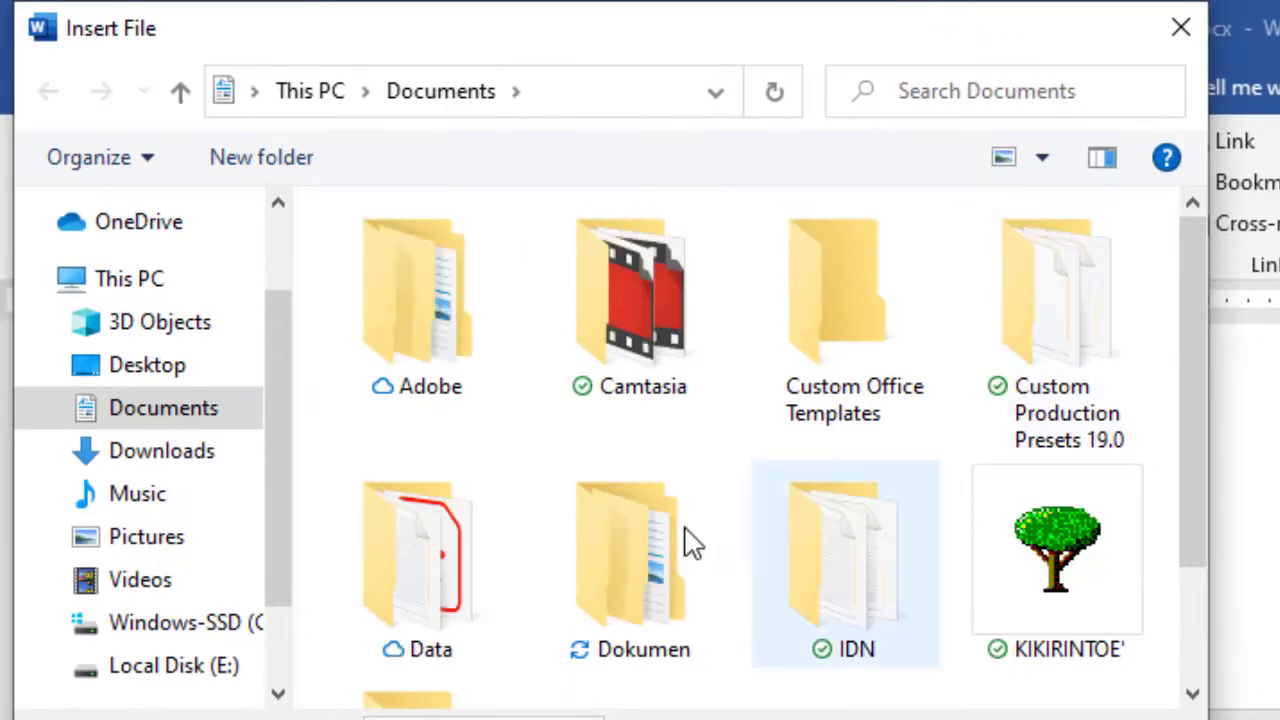
pyautogui.doubleClick(620, 528)
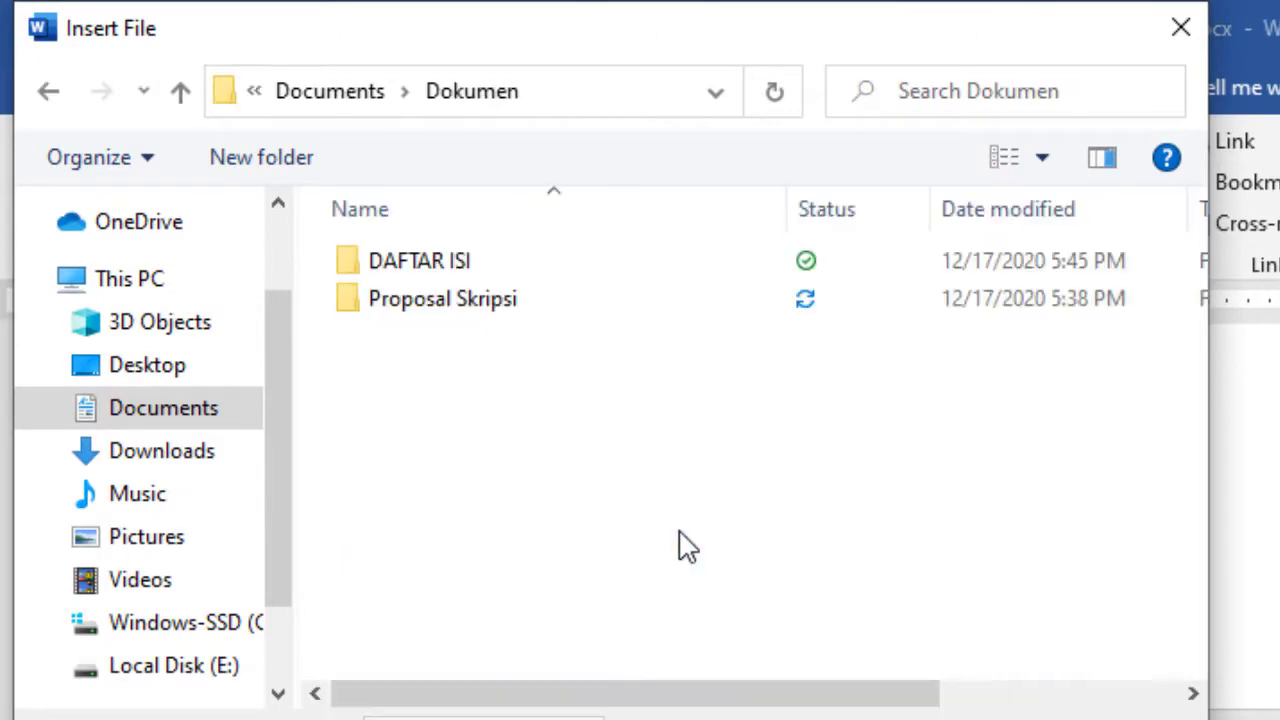
pyautogui.doubleClick(486, 303)
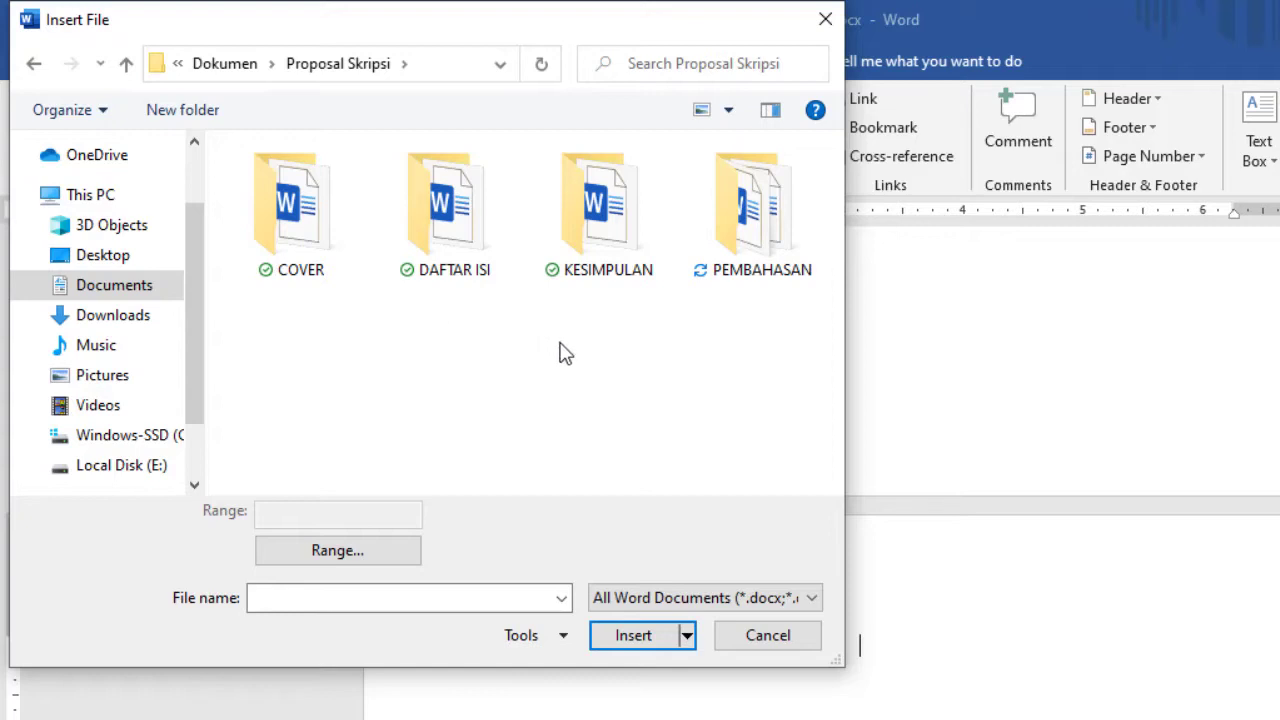
pyautogui.doubleClick(443, 251)
pyautogui.click(300, 192)
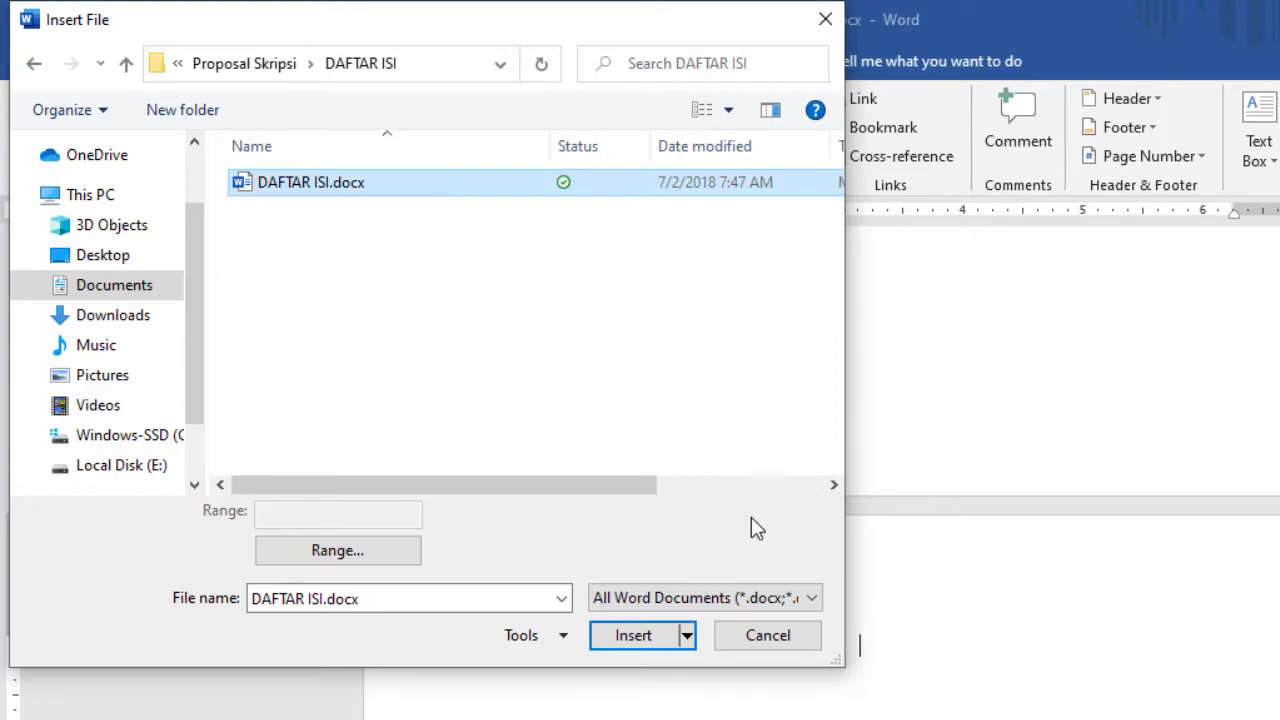
pyautogui.click(634, 635)
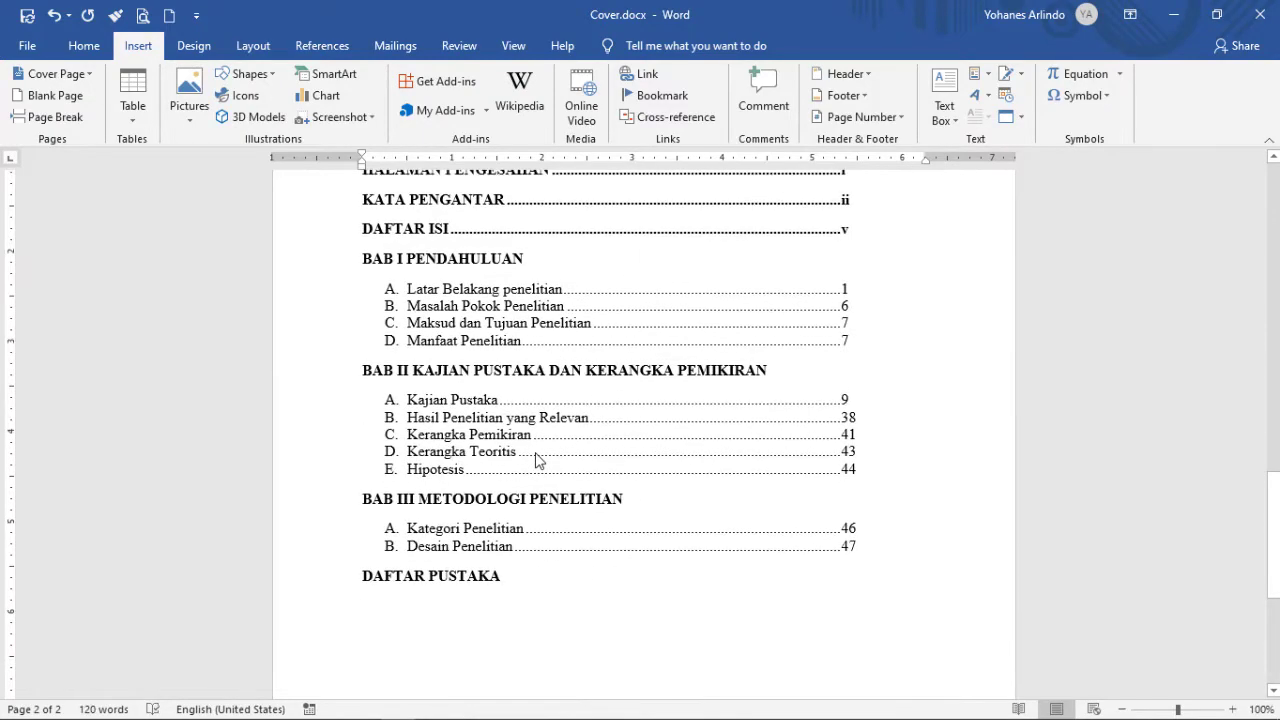
# Step: Examine the inserted table of contents page from the DAFTAR ISI heading down to DAFTAR PUSTAKA
pyautogui.scroll(3, 537, 459)
pyautogui.scroll(-6, 626, 445)
pyautogui.scroll(7, 625, 462)
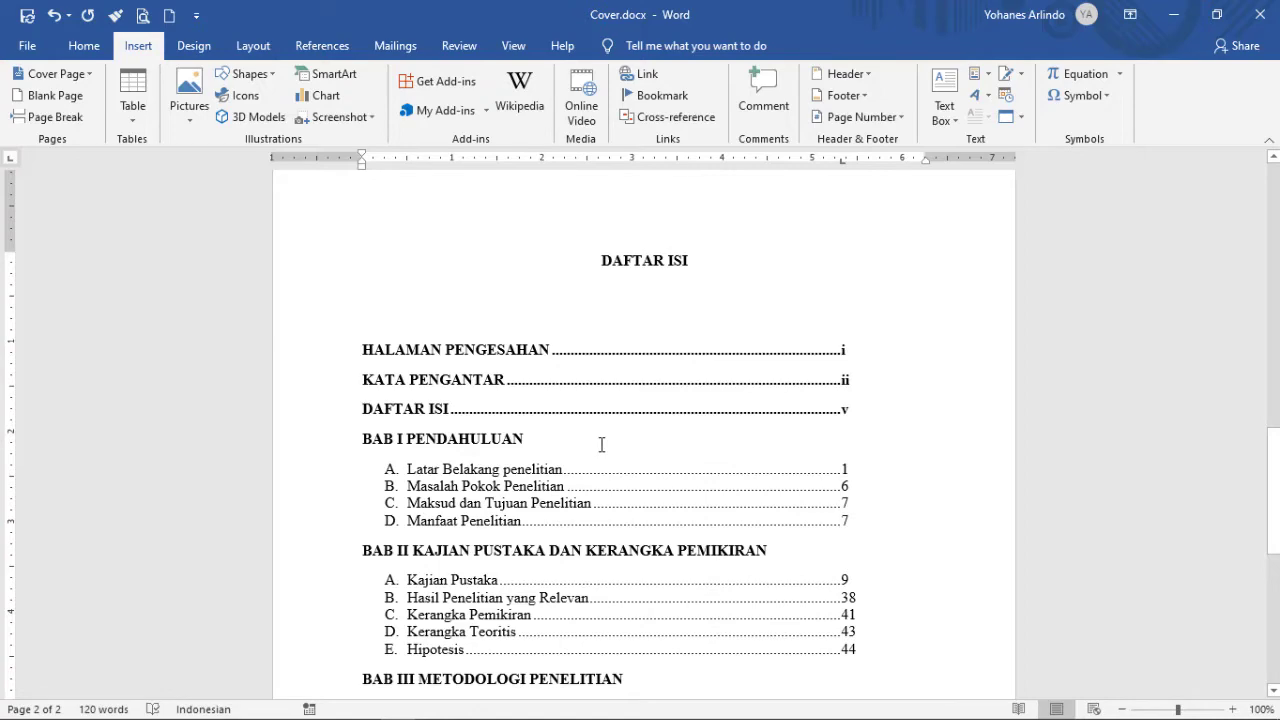
pyautogui.scroll(2, 601, 444)
pyautogui.scroll(-5, 600, 445)
pyautogui.scroll(-3, 565, 490)
pyautogui.scroll(7, 564, 465)
pyautogui.scroll(-8, 563, 345)
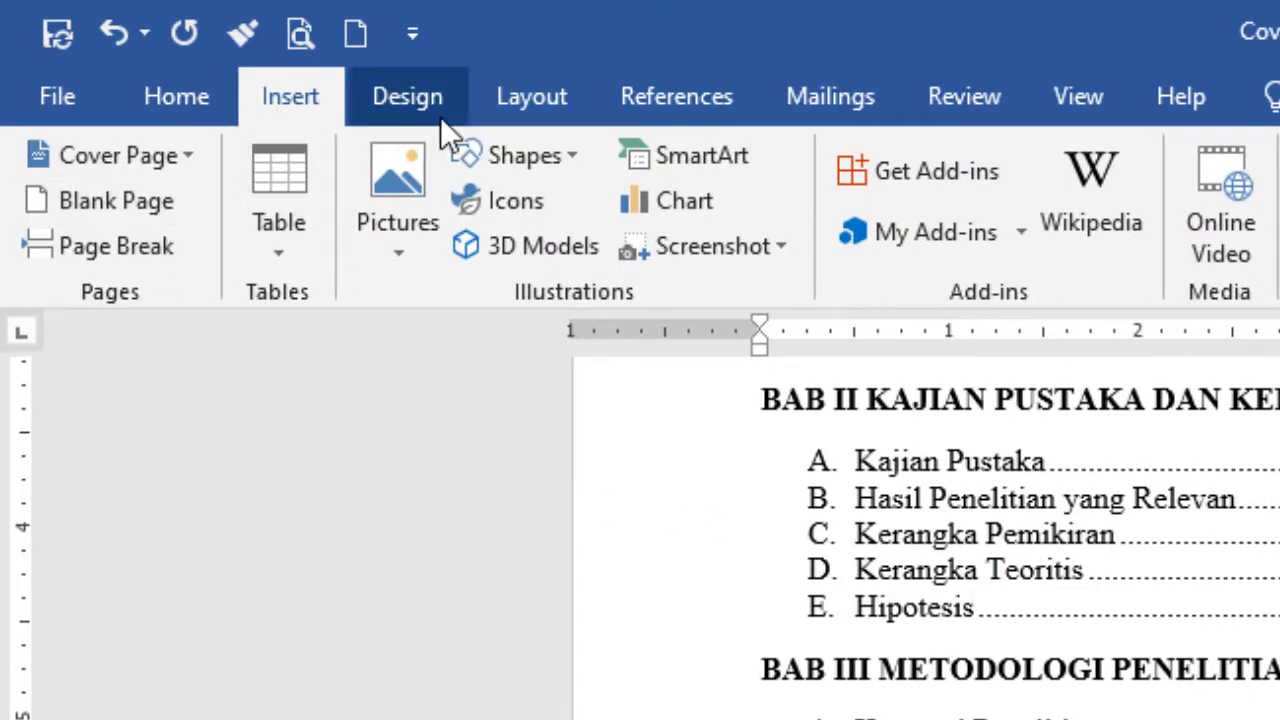
# Step: Insert a Next Page section break at the end of the table of contents page
pyautogui.click(560, 98)
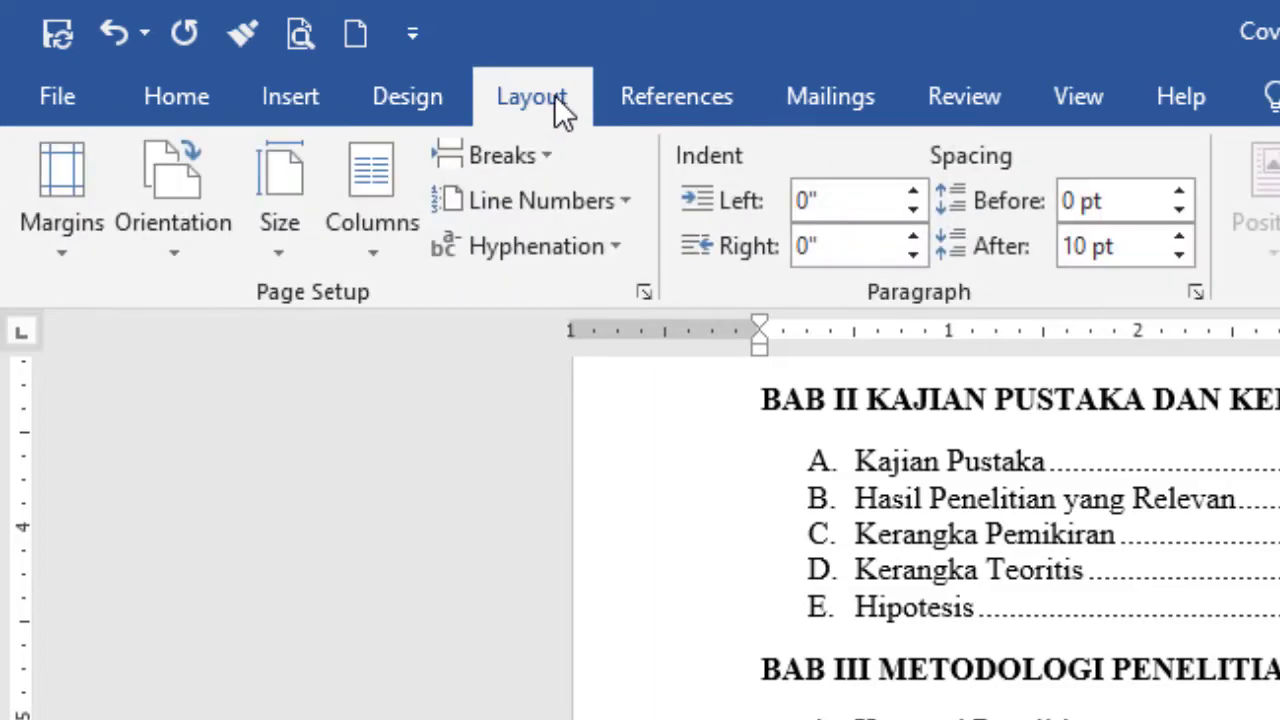
pyautogui.click(550, 155)
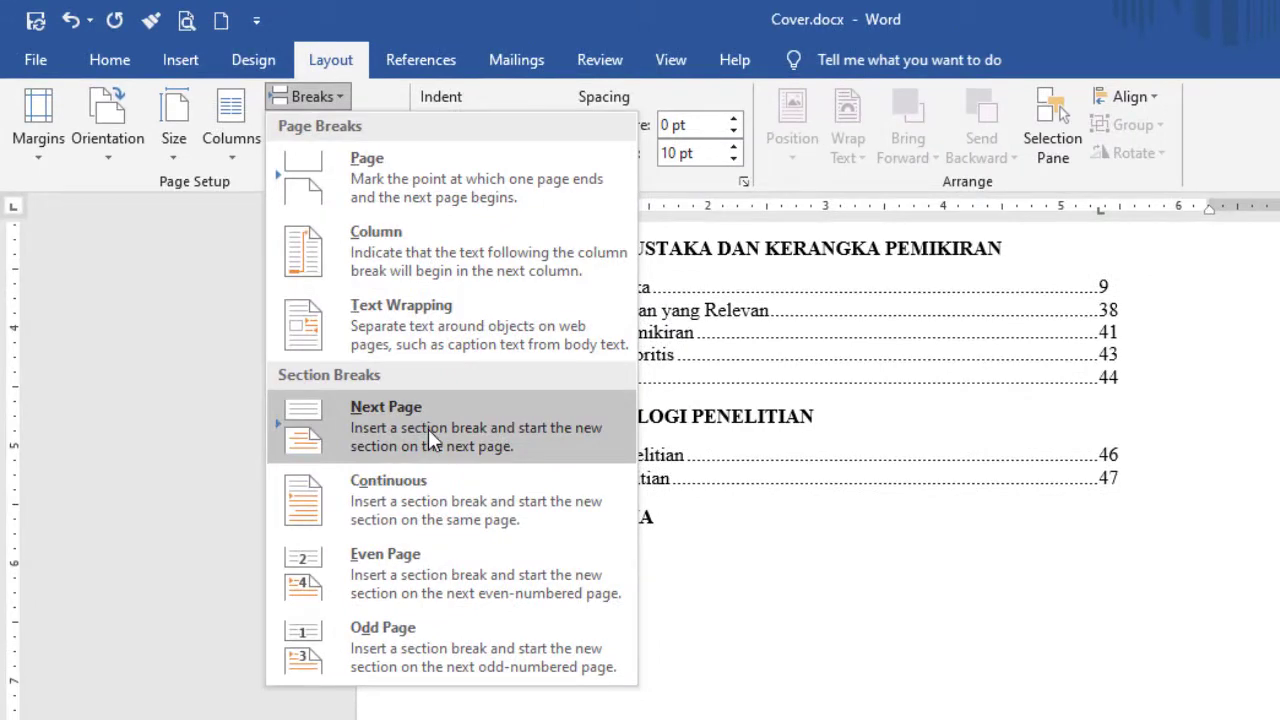
pyautogui.click(428, 429)
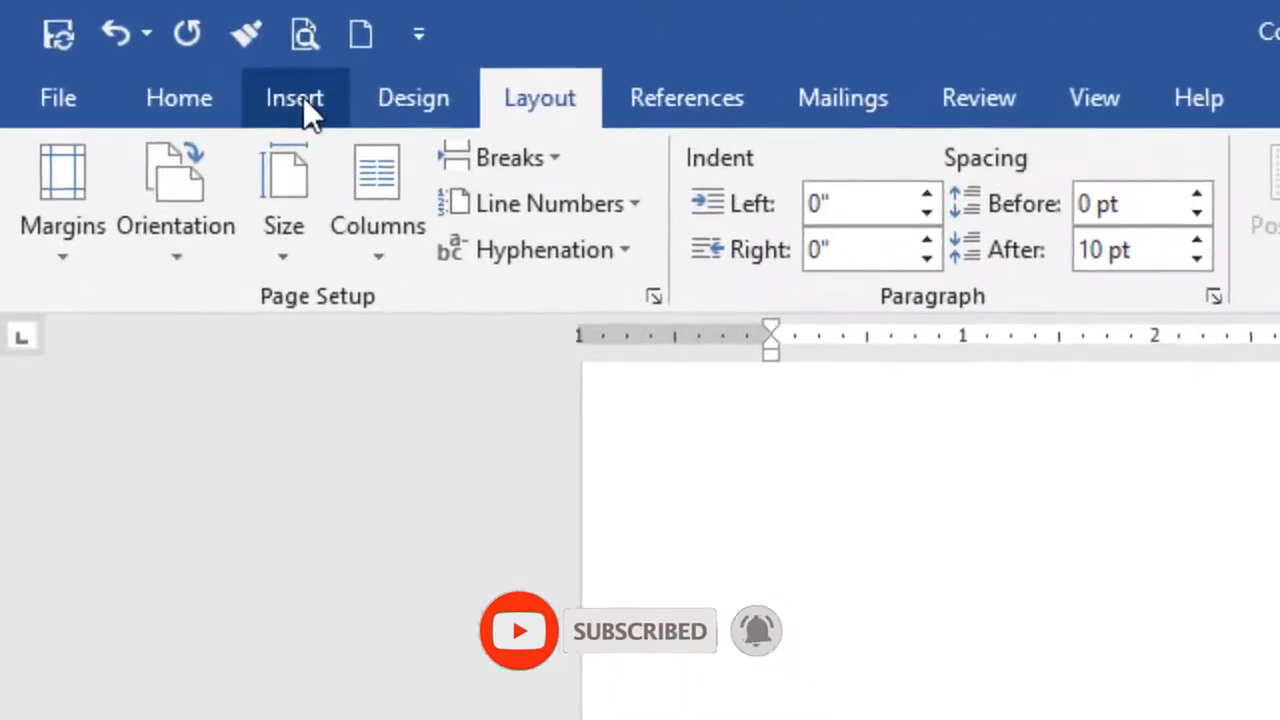
# Step: Insert the text of BAB I.docx from the Proposal Skripsi folder's PEMBAHASAN subfolder onto the new blank page
pyautogui.click(138, 46)
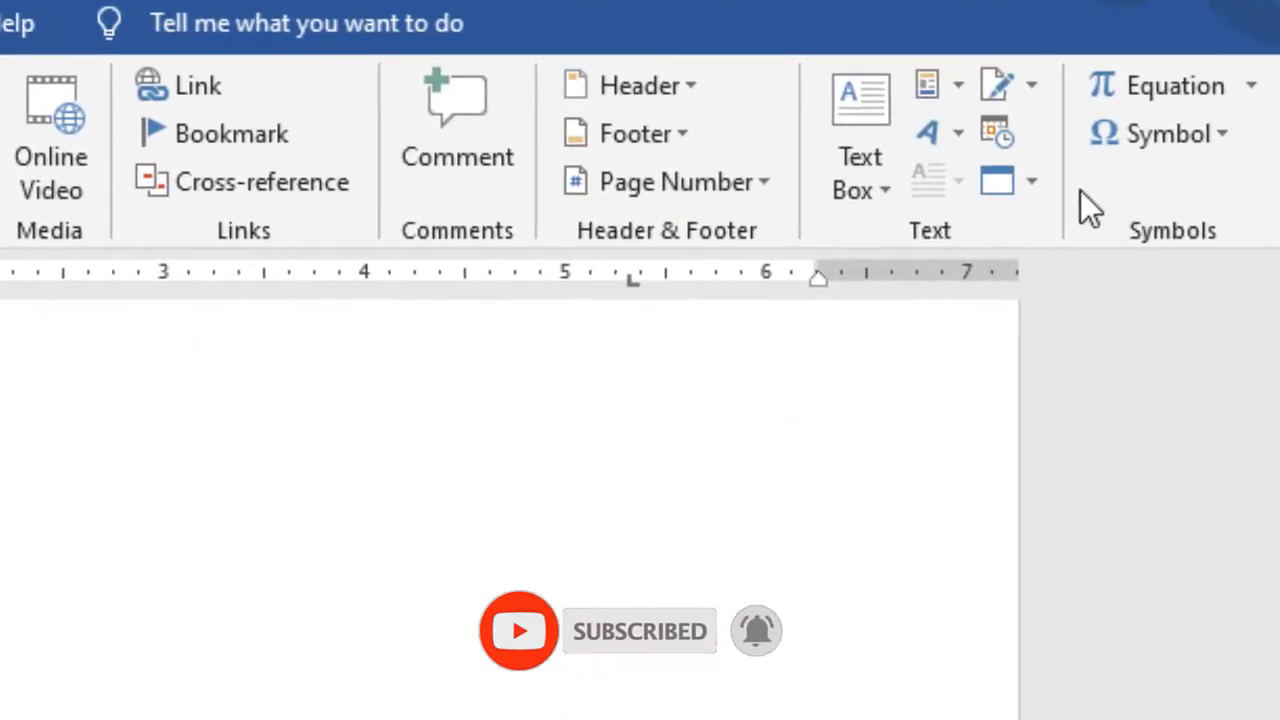
pyautogui.click(1031, 181)
pyautogui.click(1083, 285)
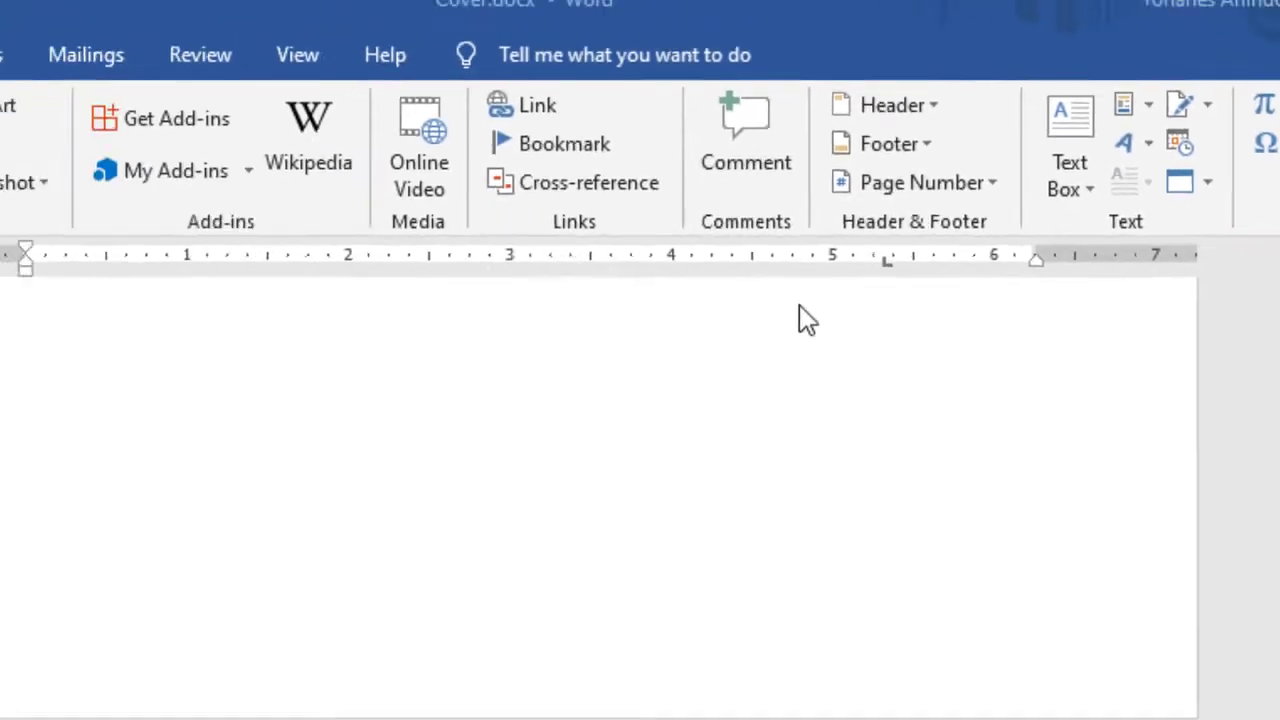
pyautogui.click(129, 91)
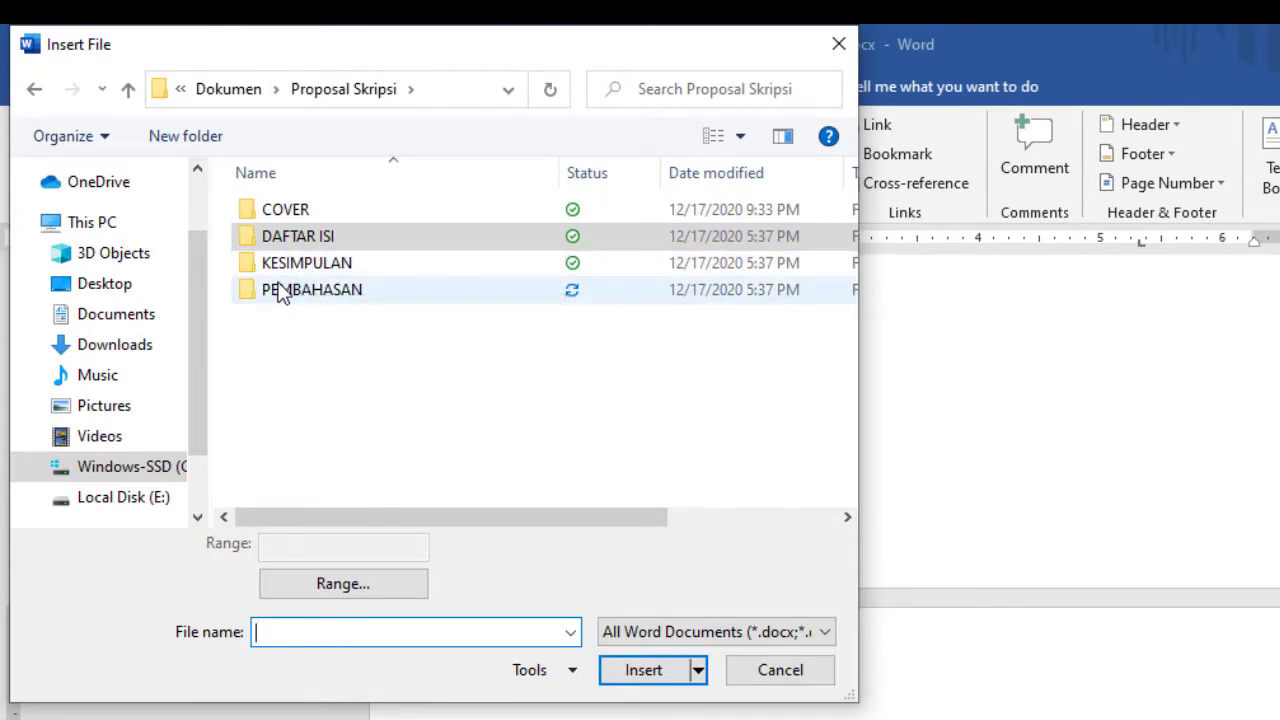
pyautogui.doubleClick(303, 294)
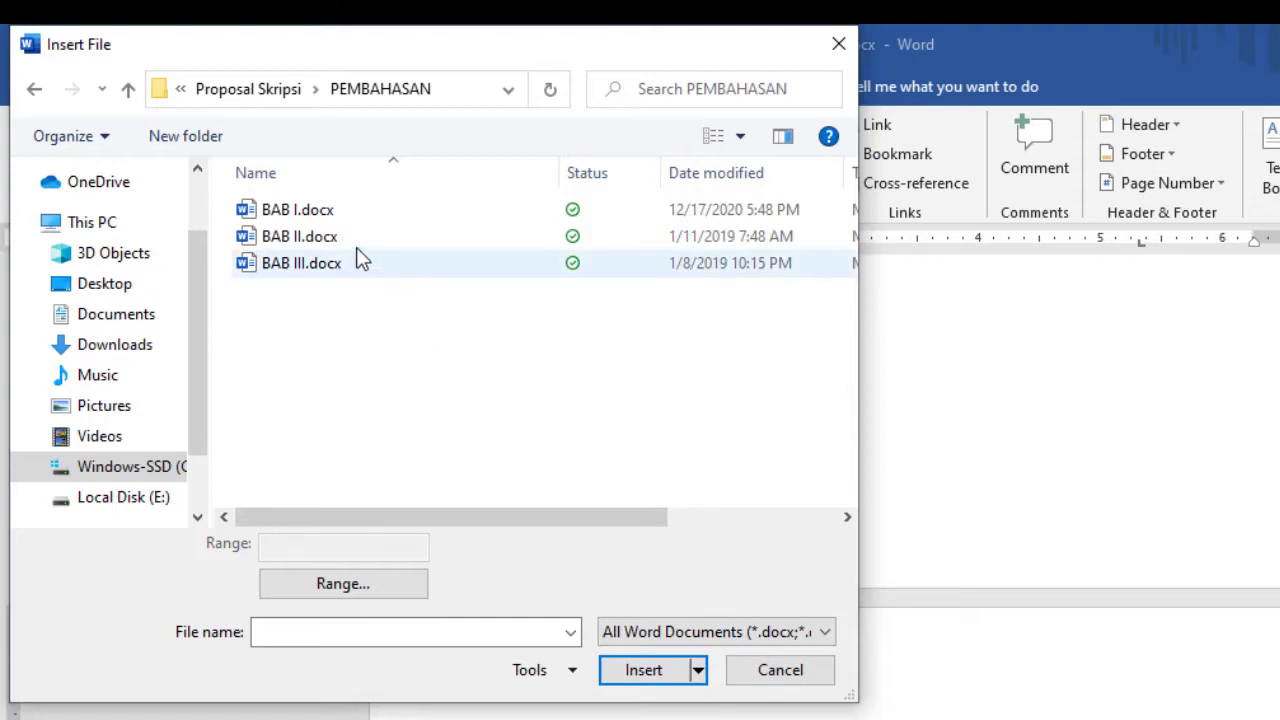
pyautogui.click(308, 213)
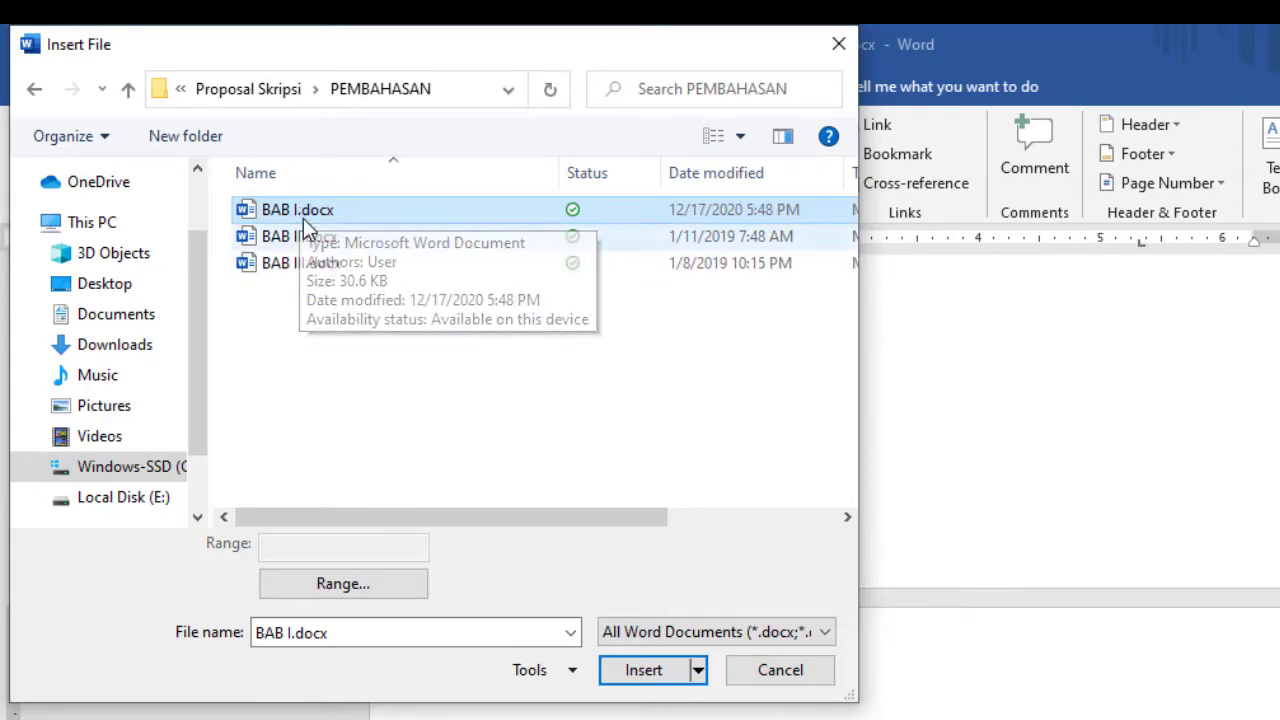
pyautogui.click(300, 214)
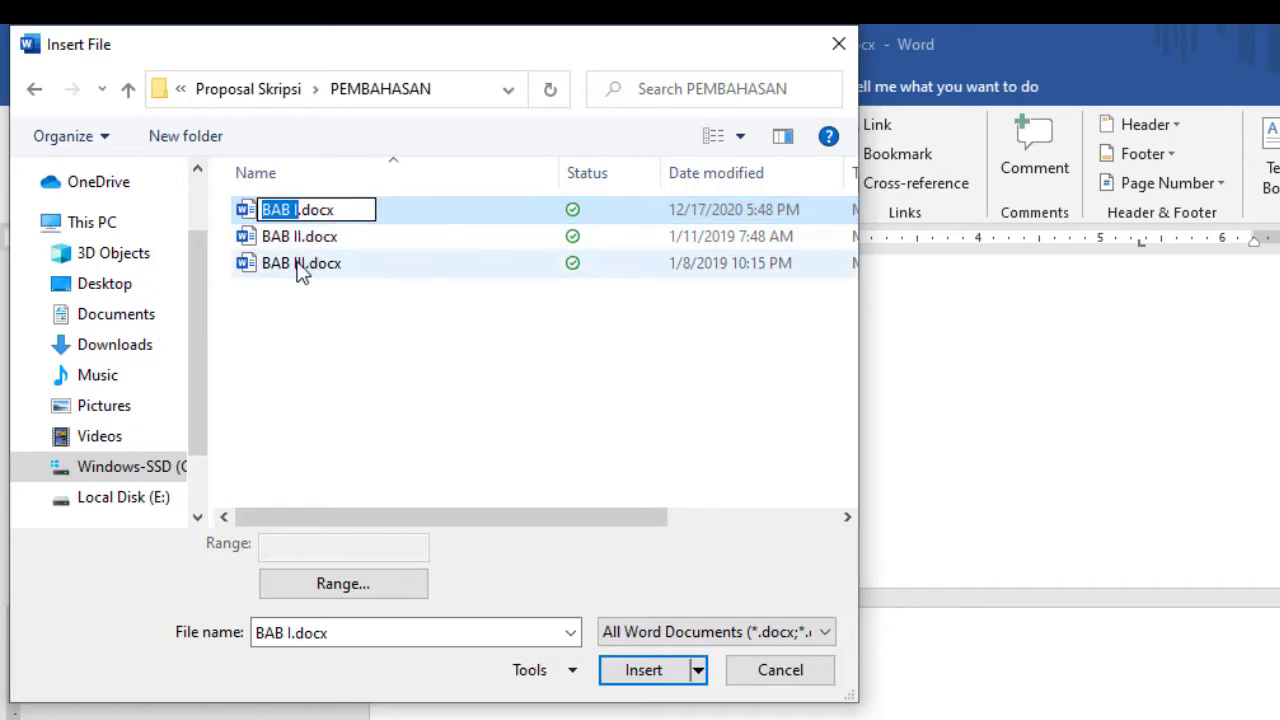
pyautogui.click(385, 222)
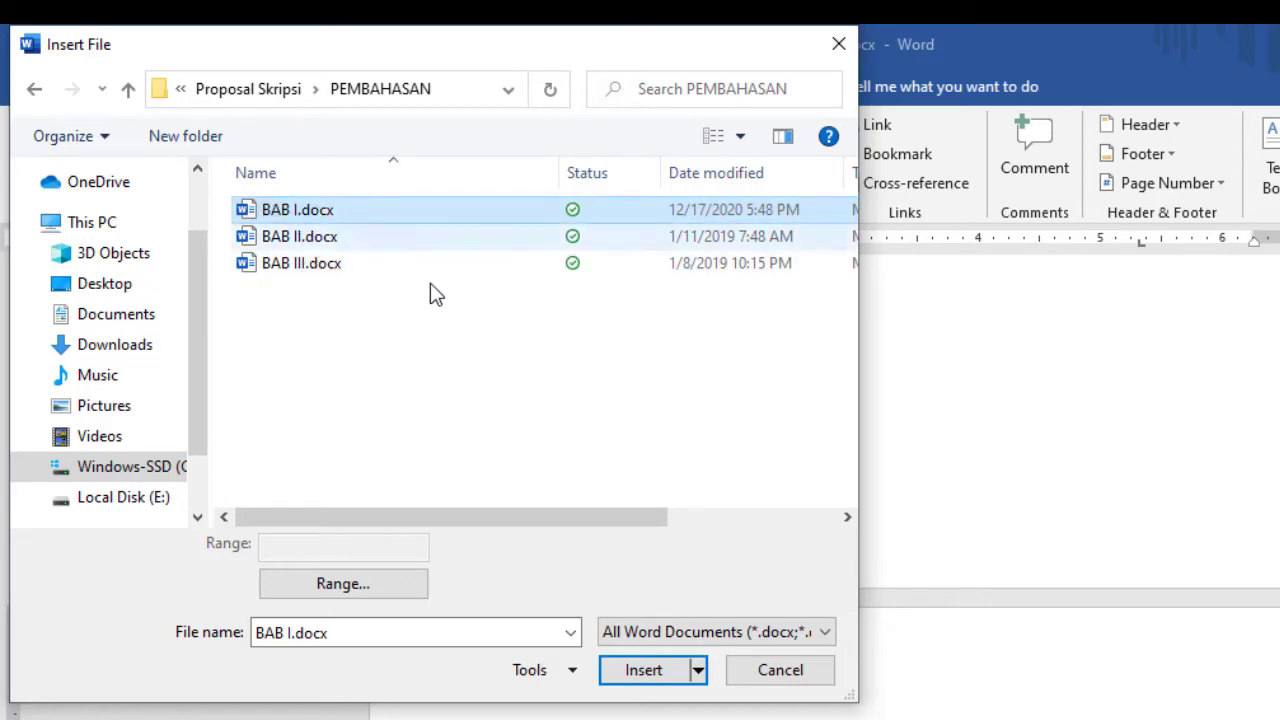
pyautogui.click(657, 669)
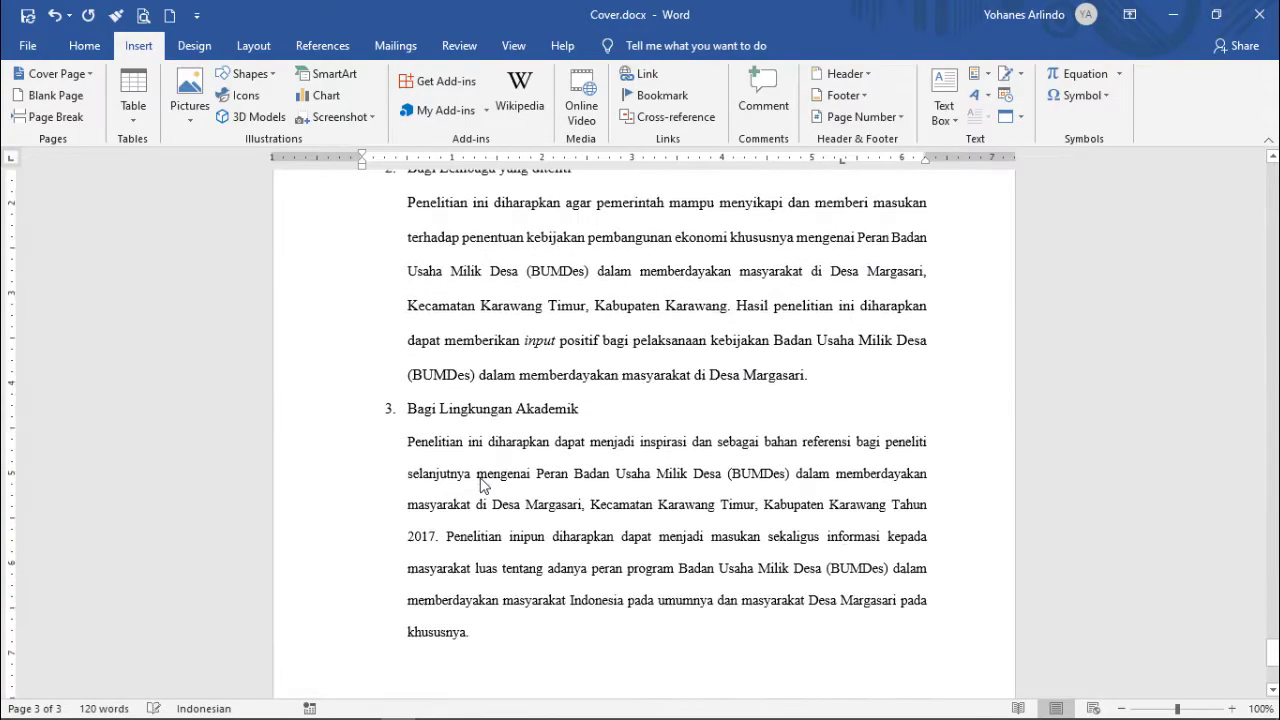
# Step: Examine the inserted BAB I chapter, from the paragraphs around Tabel 1.1 to the Manfaat Penelitian section
pyautogui.moveTo(1273, 651); pyautogui.dragTo(1273, 597)
pyautogui.scroll(-5, 650, 588)
pyautogui.scroll(-3, 650, 588)
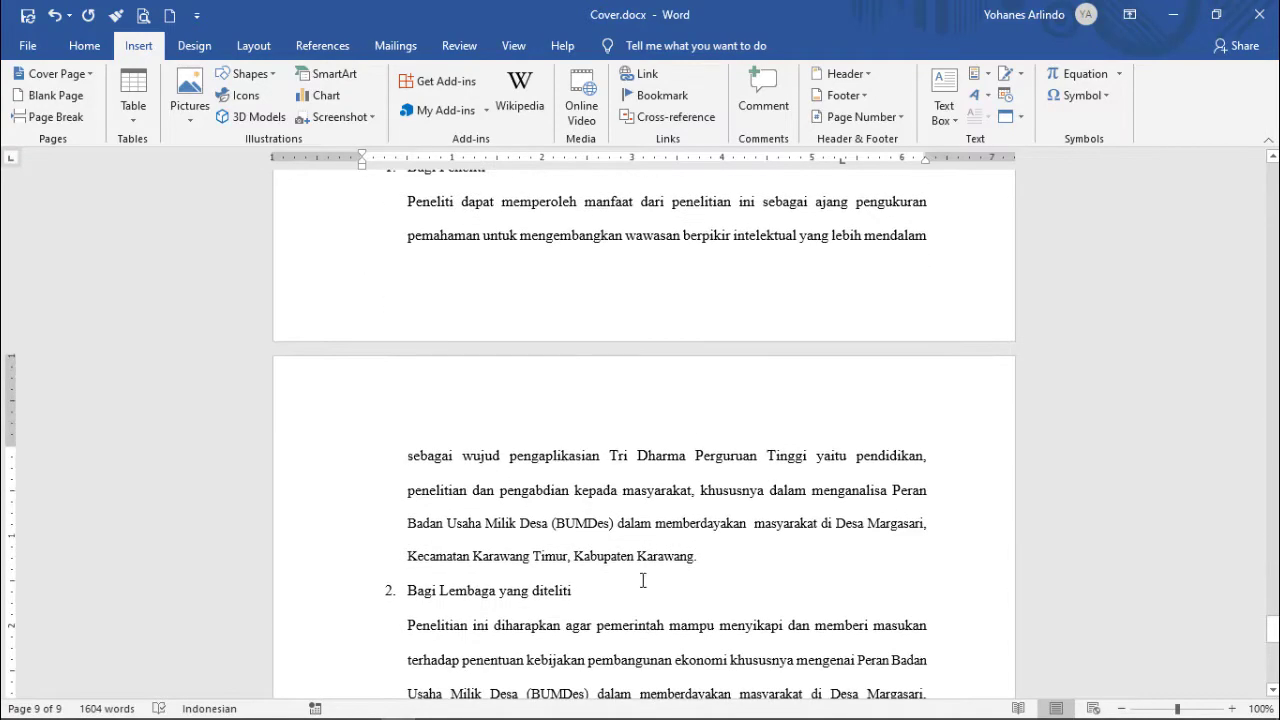
pyautogui.click(84, 45)
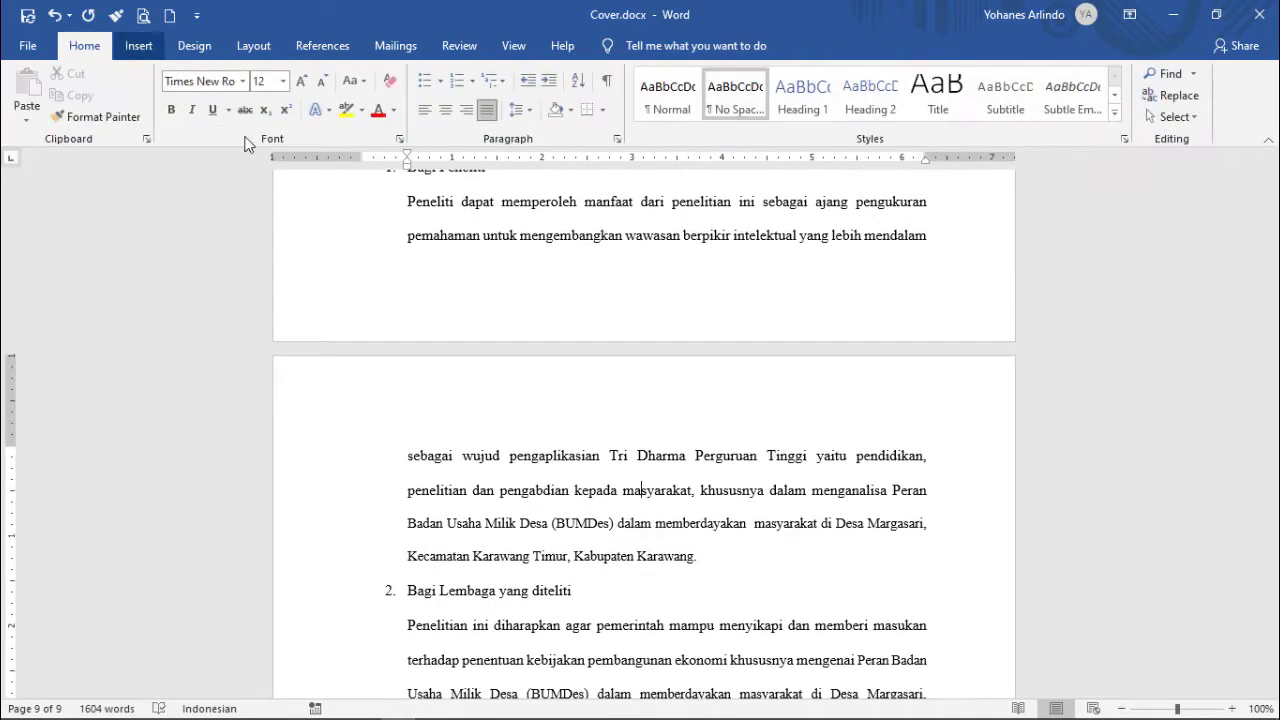
pyautogui.scroll(4, 486, 377)
pyautogui.click(525, 210)
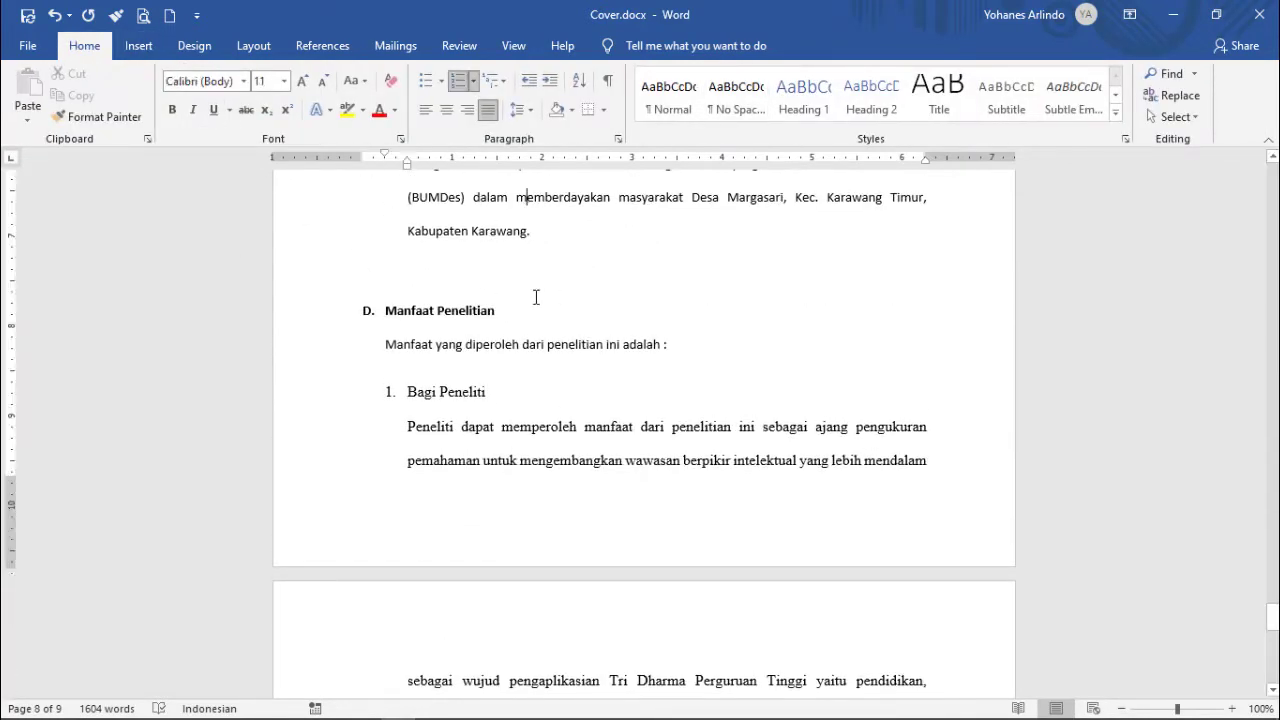
pyautogui.scroll(4, 551, 306)
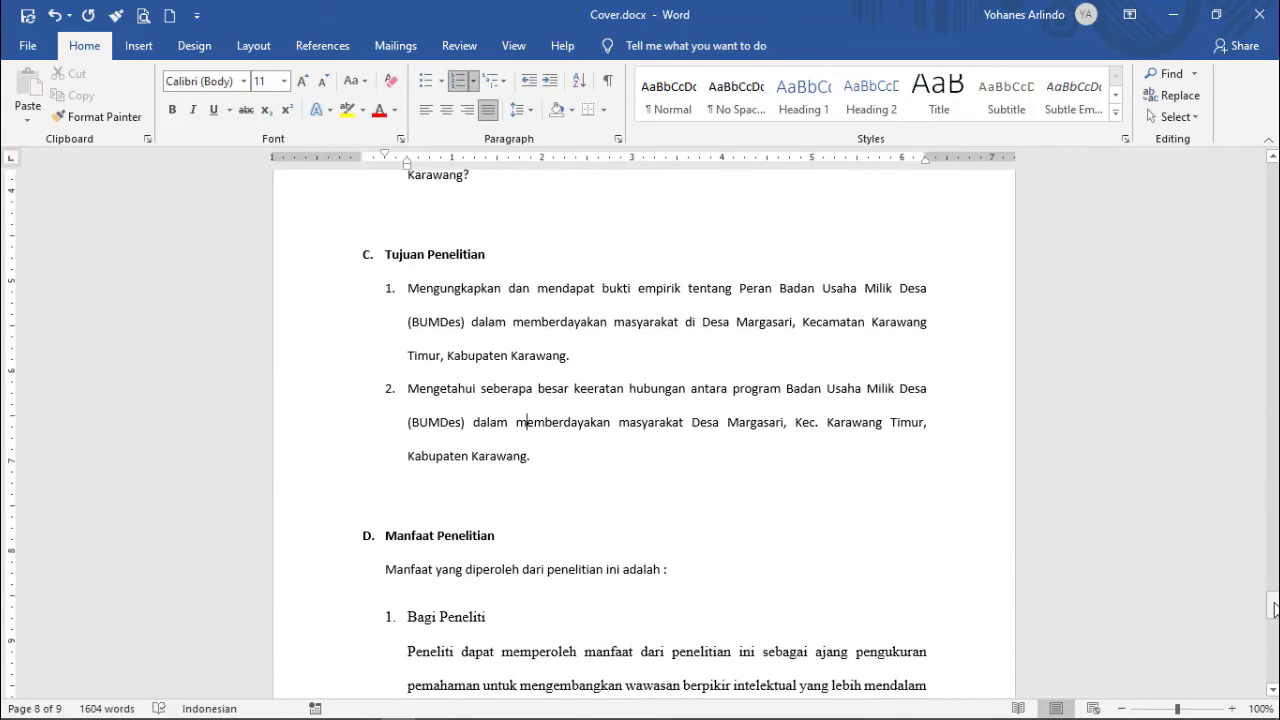
pyautogui.moveTo(1273, 608); pyautogui.dragTo(1273, 491)
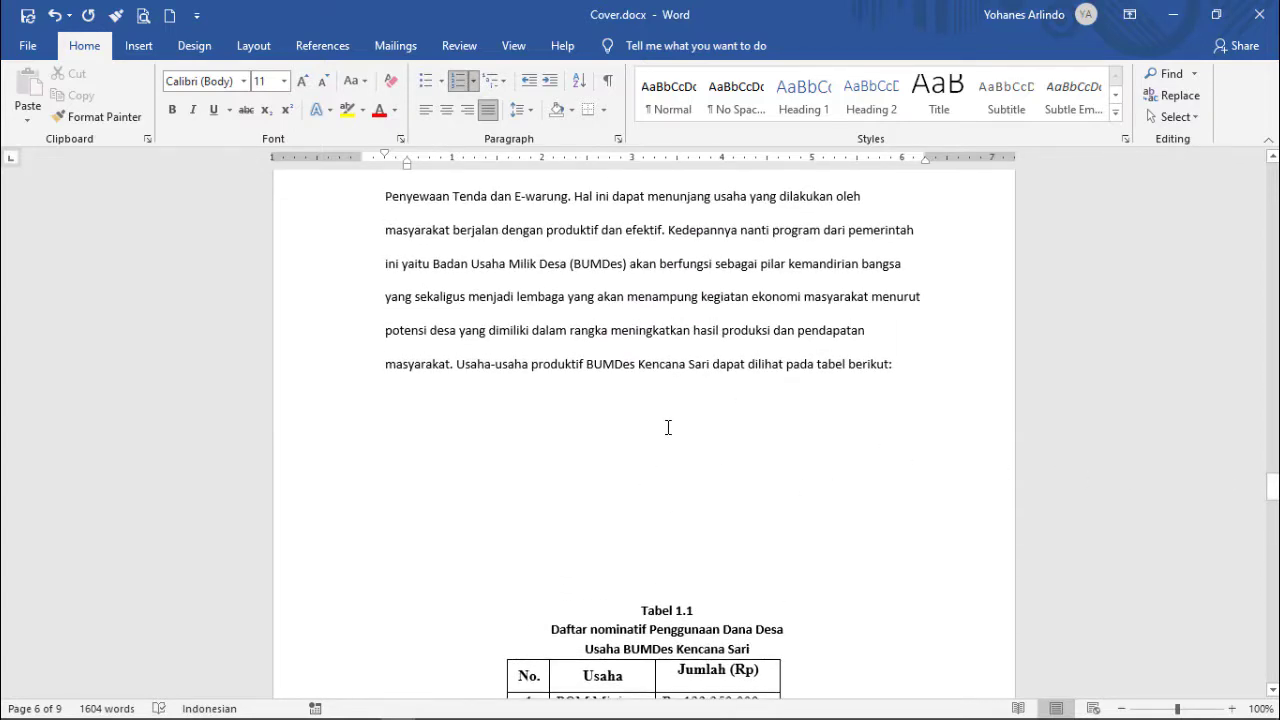
pyautogui.scroll(-10, 700, 450)
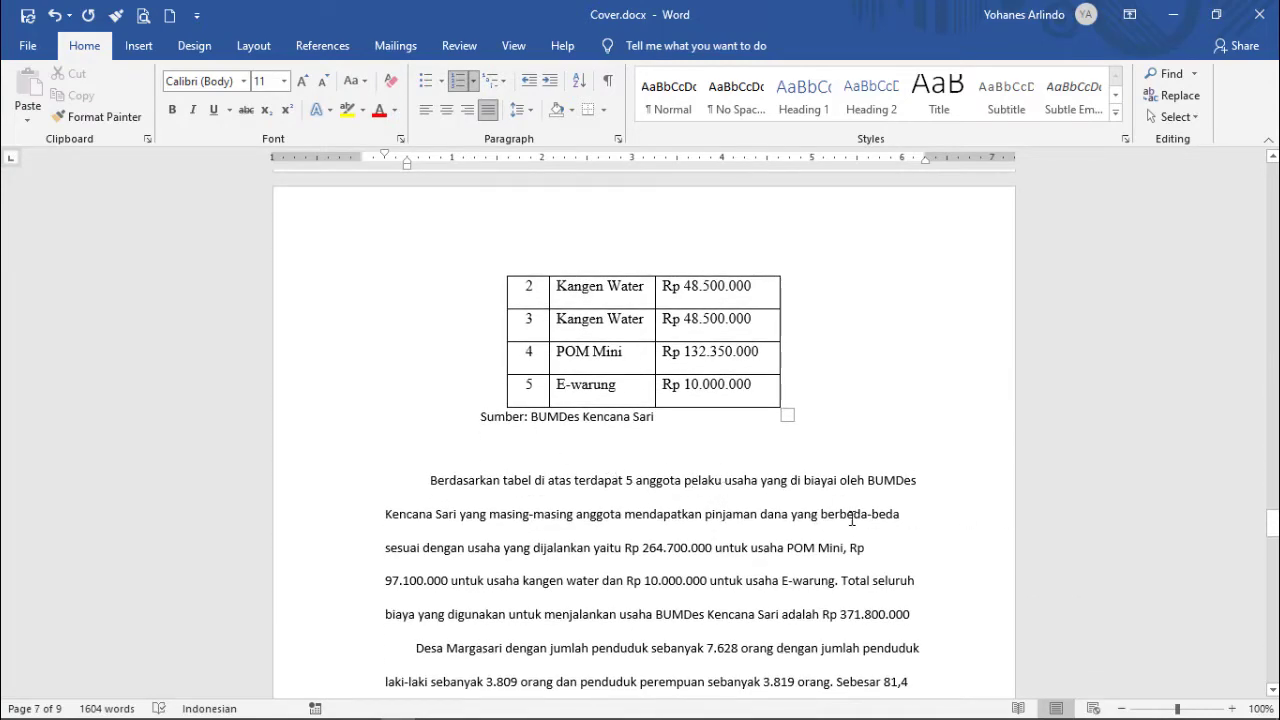
pyautogui.scroll(-10, 817, 519)
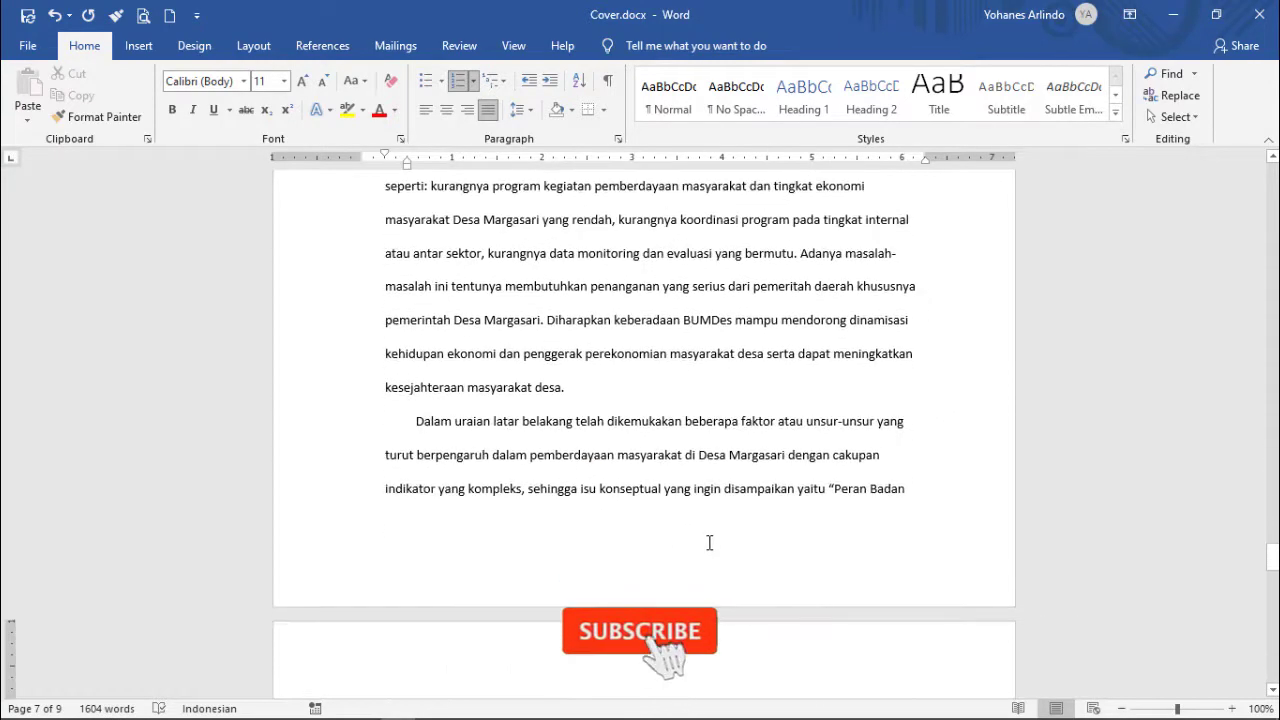
pyautogui.scroll(-10, 689, 563)
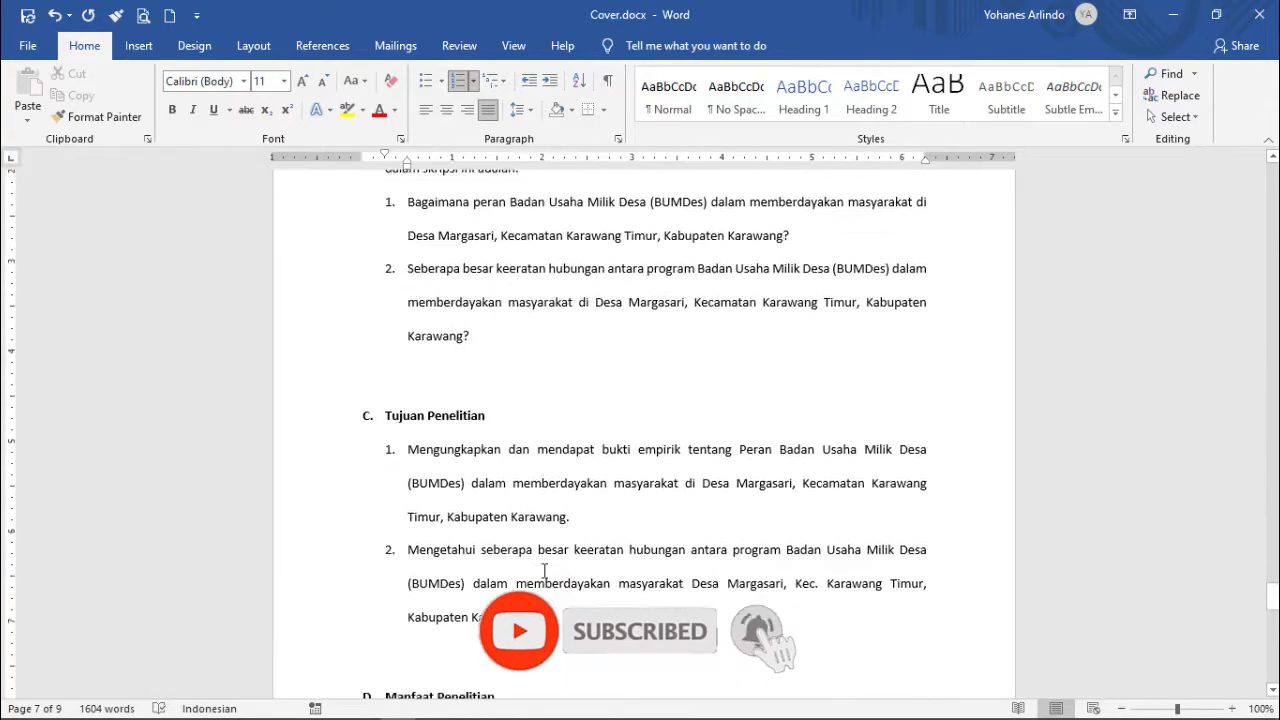
pyautogui.scroll(-10, 560, 585)
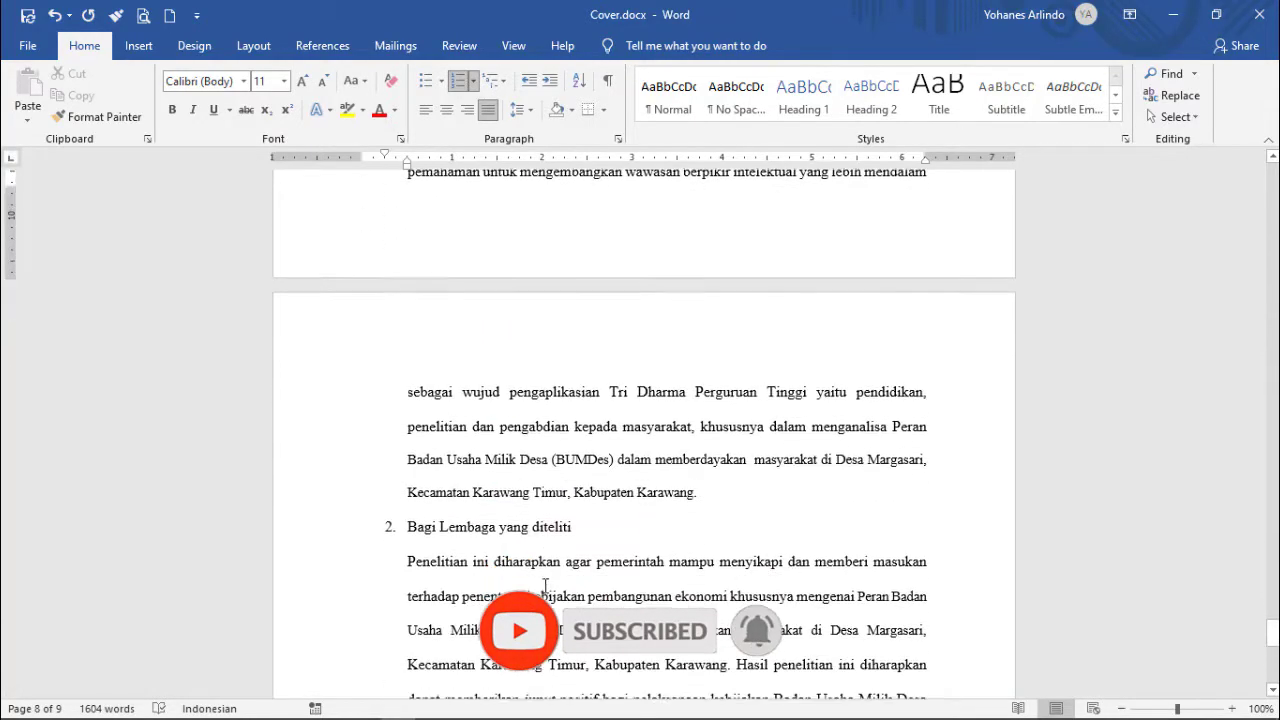
# Step: Insert a Next Page section break at the end of the BAB I text, after the Bagi Lingkungan Akademik paragraph
pyautogui.scroll(-3, 575, 596)
pyautogui.click(503, 426)
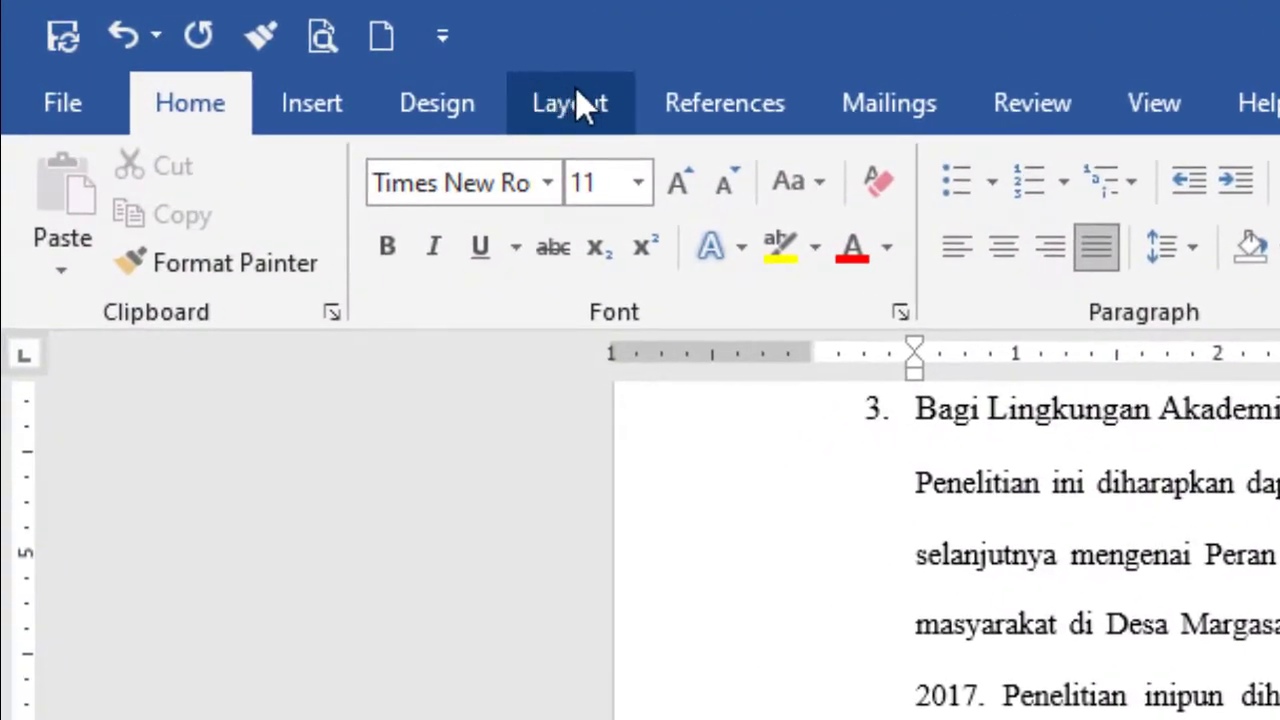
pyautogui.click(298, 54)
pyautogui.click(283, 87)
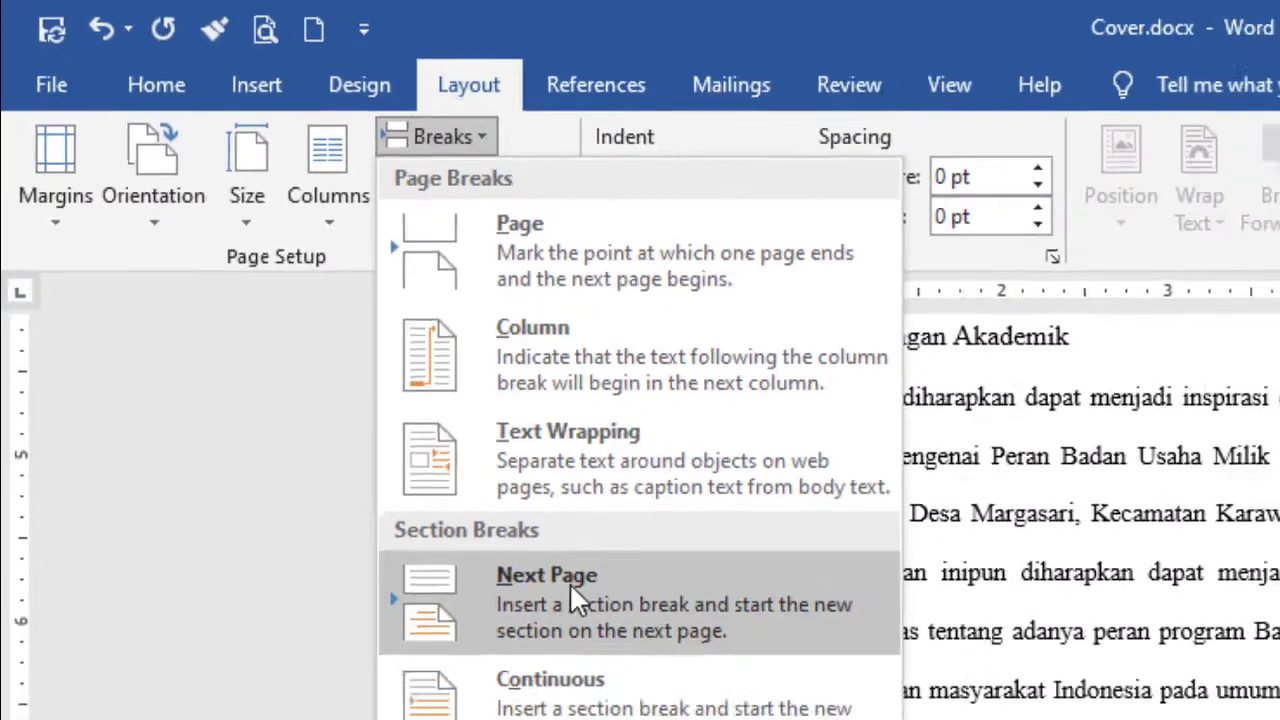
pyautogui.click(660, 680)
pyautogui.scroll(-3, 590, 403)
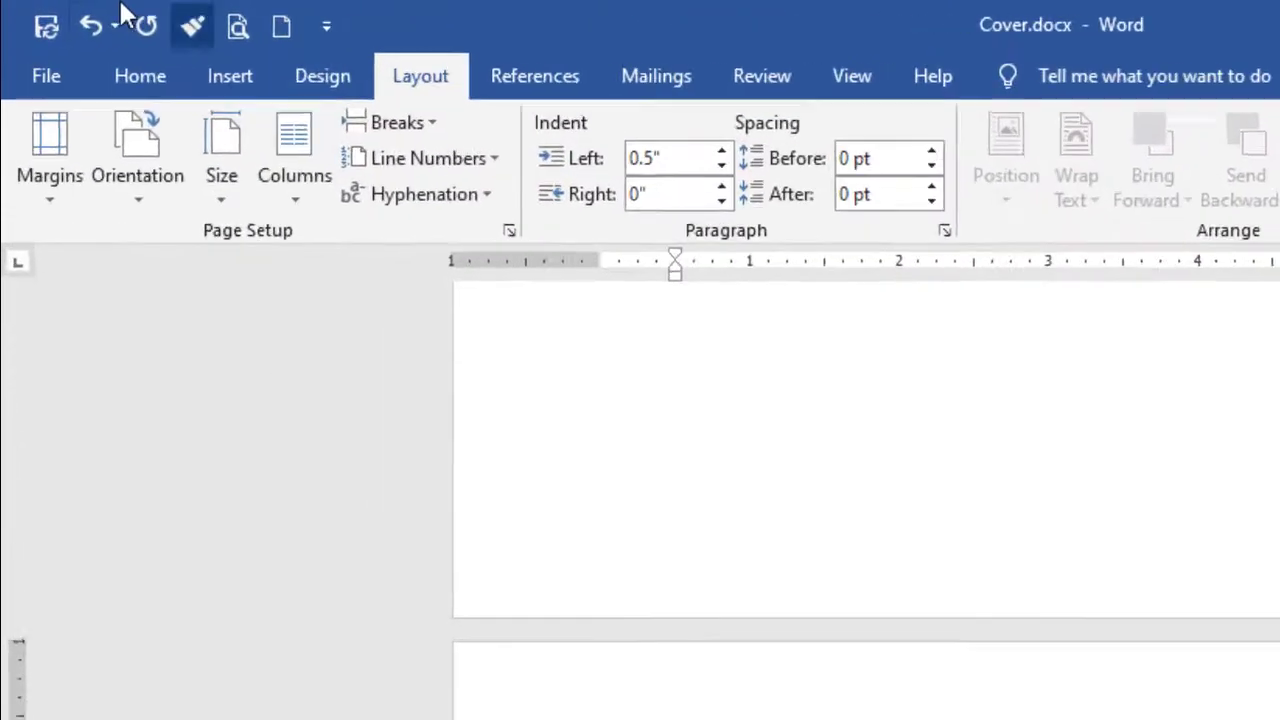
# Step: Insert the text of BAB II.docx from the PEMBAHASAN folder onto the new page after BAB I
pyautogui.click(230, 76)
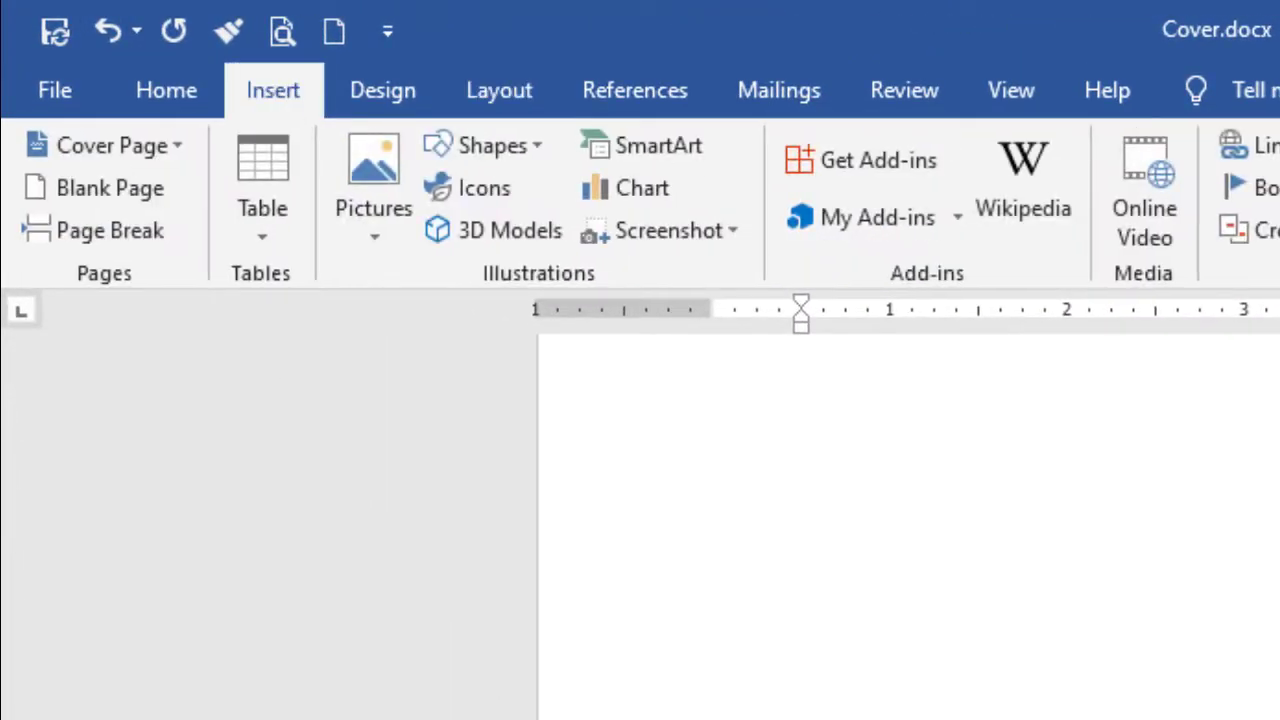
pyautogui.click(962, 114)
pyautogui.click(1030, 205)
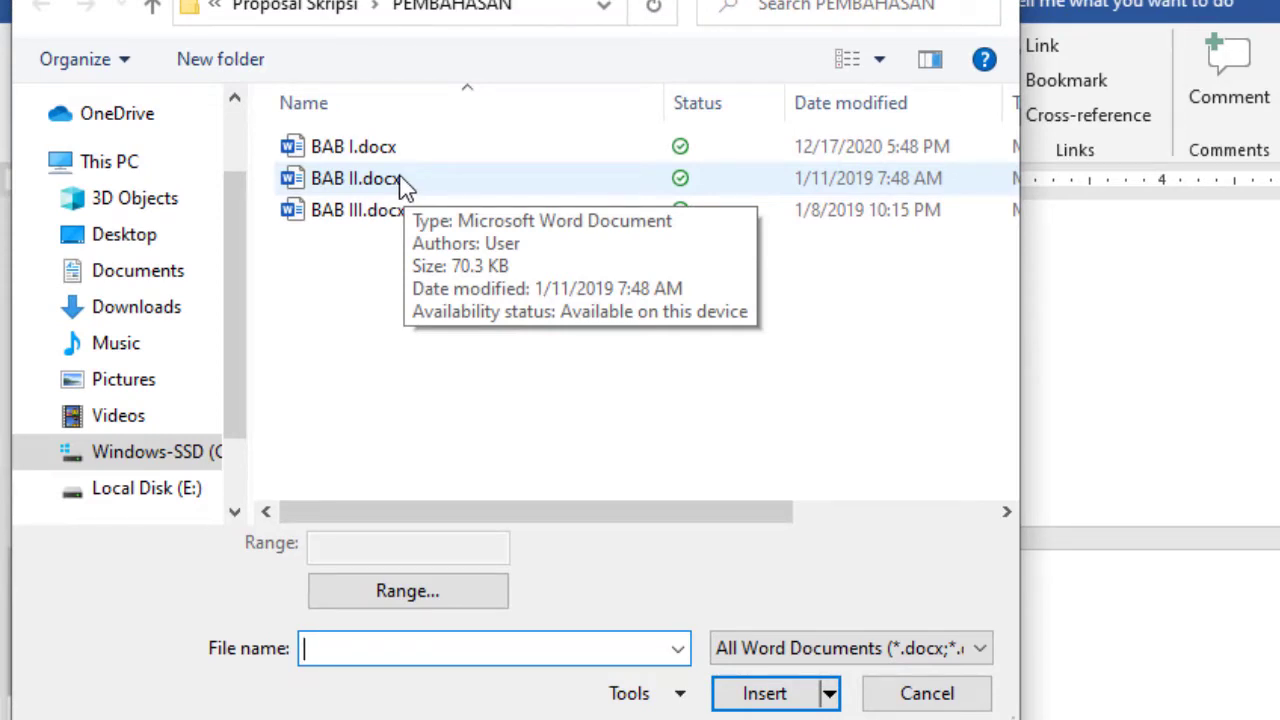
pyautogui.click(405, 184)
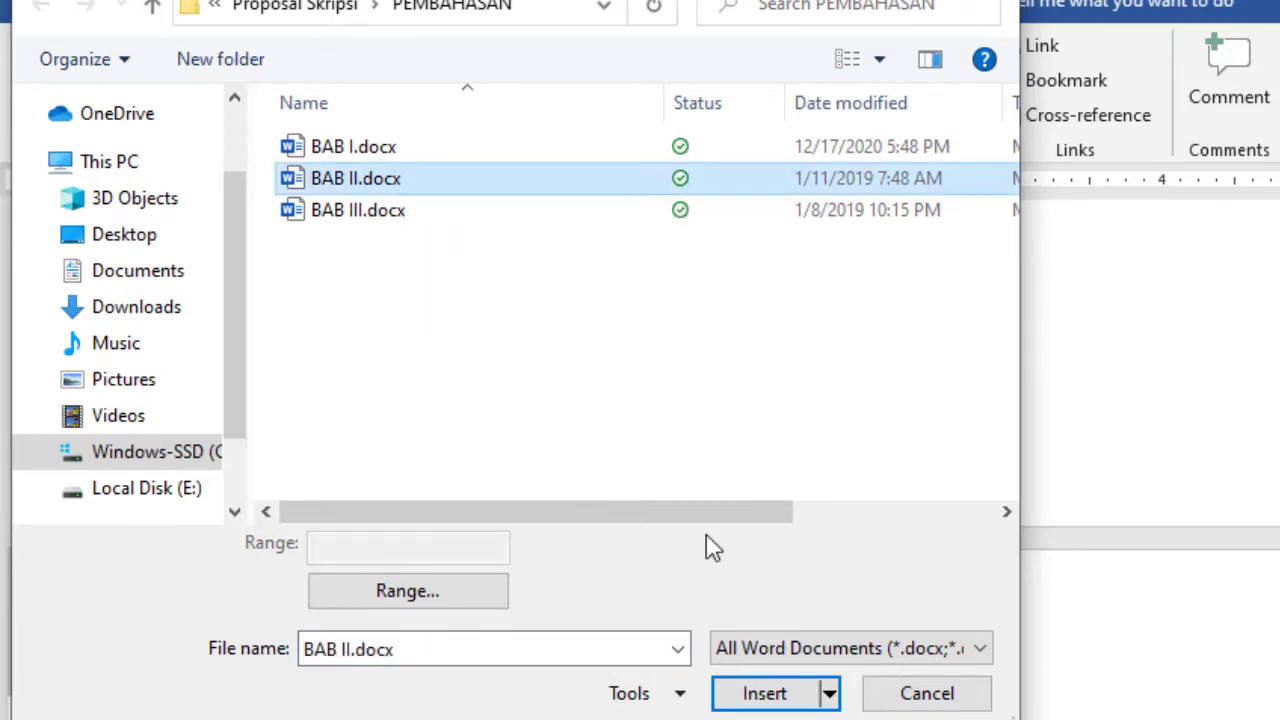
pyautogui.click(766, 691)
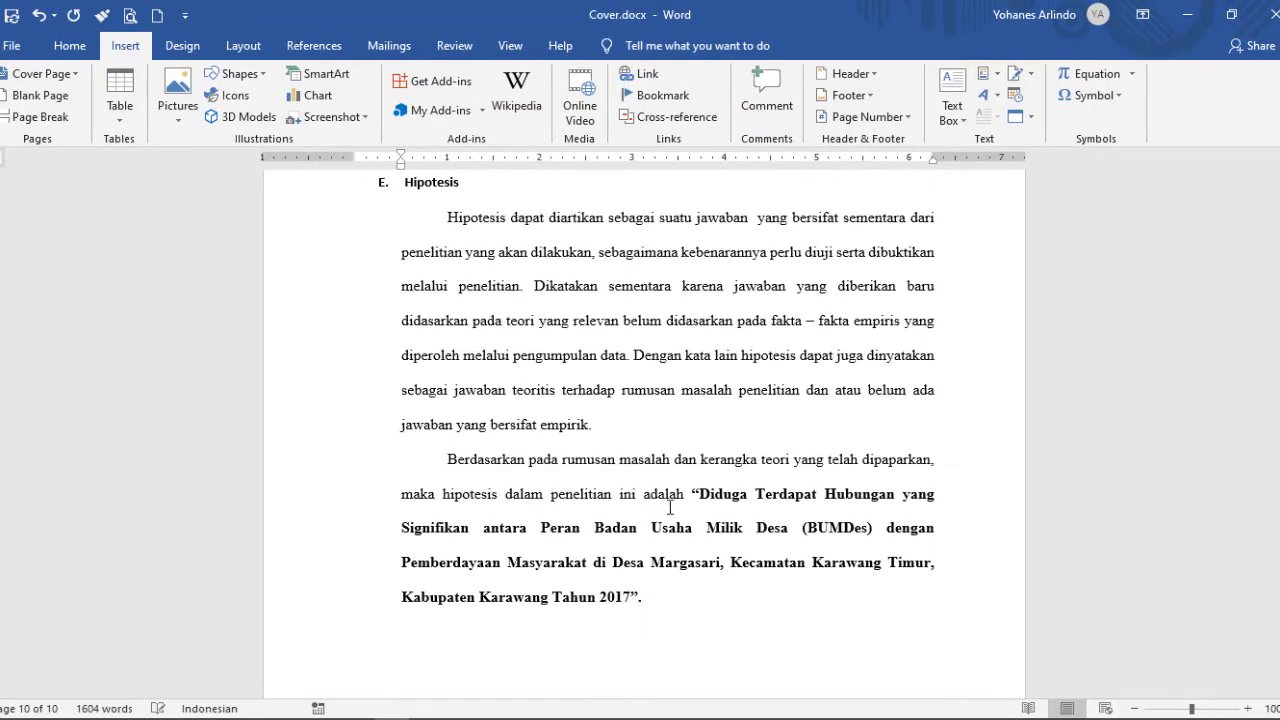
# Step: Insert a Next Page section break at the end of the BAB II text, after the Hipotesis section
pyautogui.scroll(-3, 685, 597)
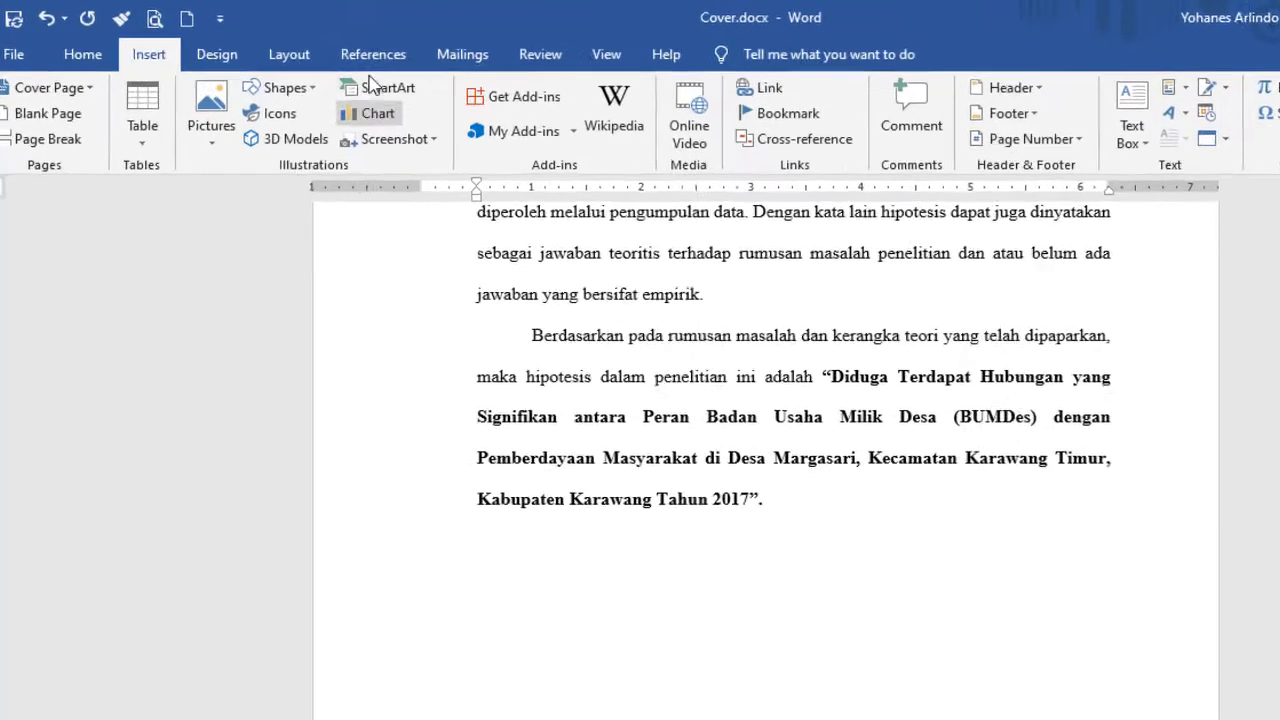
pyautogui.click(314, 45)
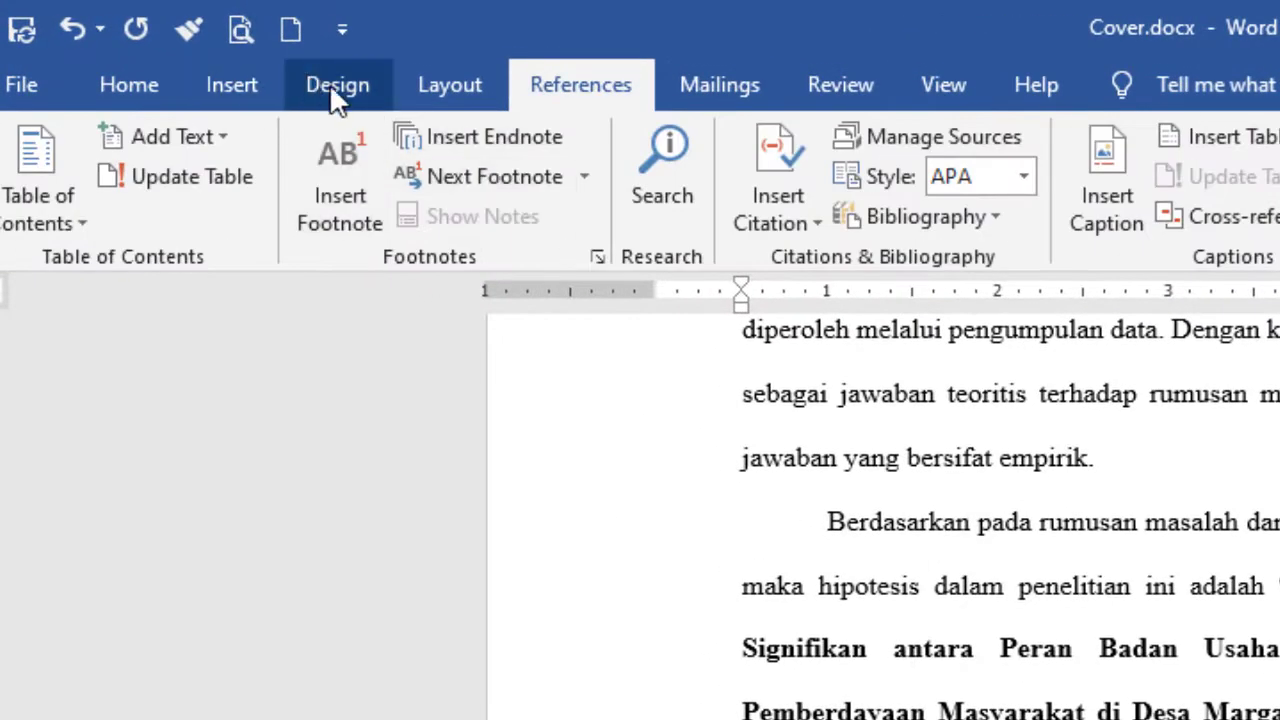
pyautogui.click(452, 84)
pyautogui.click(436, 135)
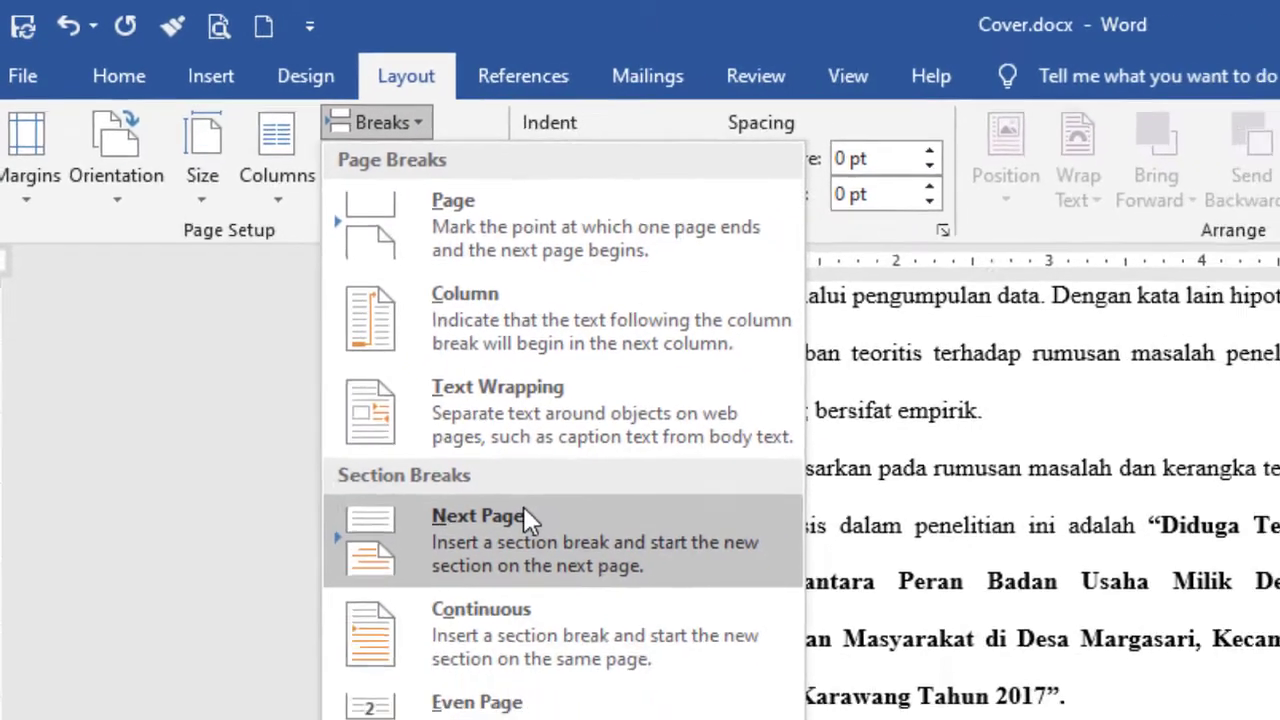
pyautogui.click(575, 585)
pyautogui.scroll(-2, 571, 509)
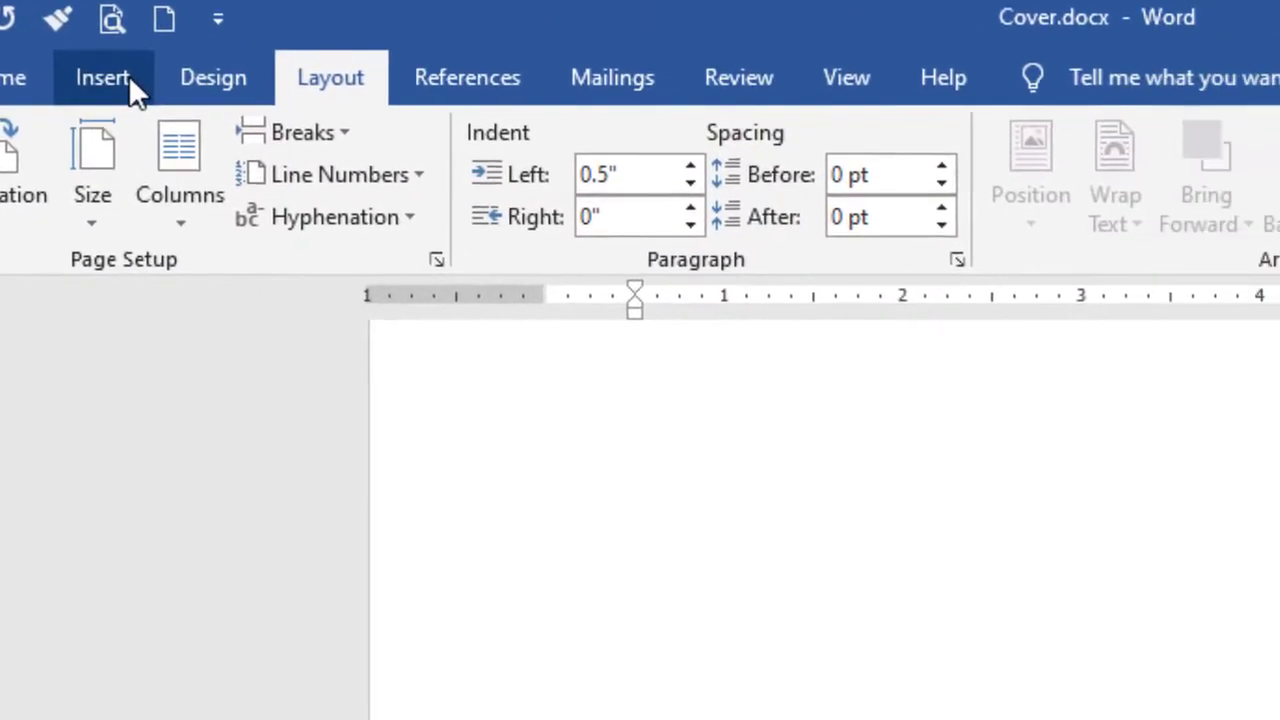
# Step: Insert the text of BAB III.docx from the PEMBAHASAN folder onto the new page after BAB II
pyautogui.click(150, 48)
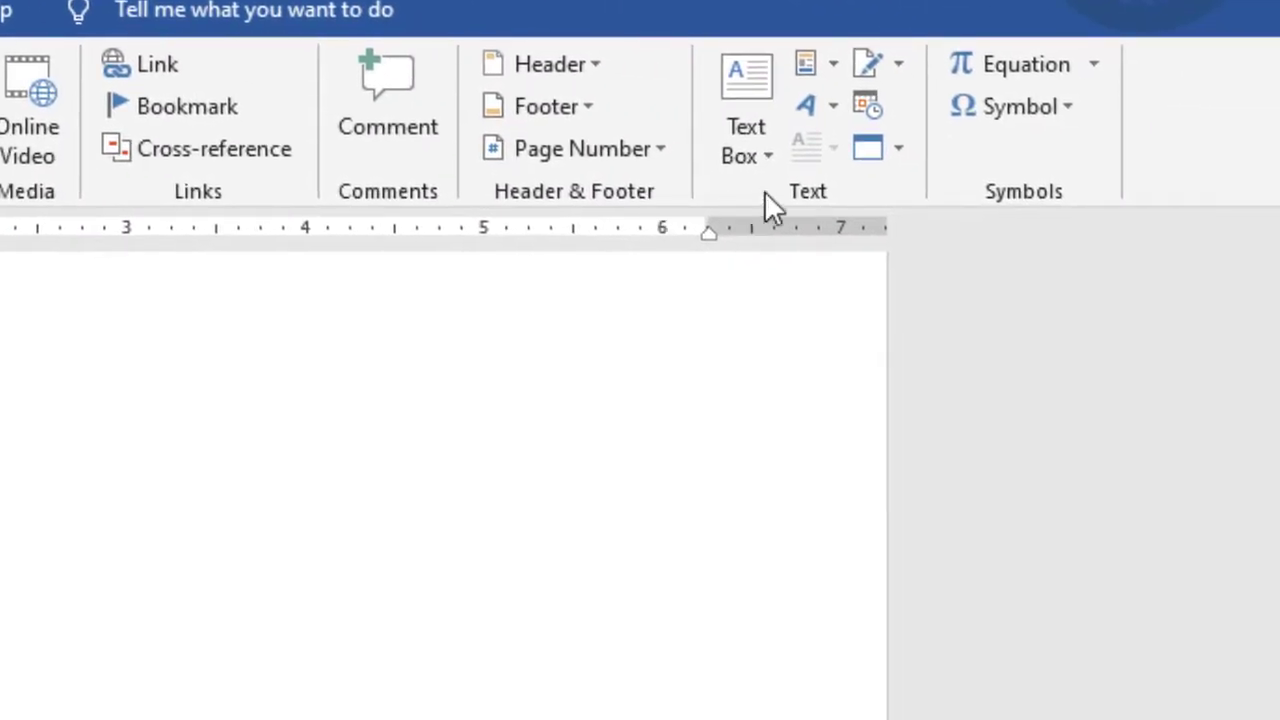
pyautogui.click(898, 148)
pyautogui.click(934, 240)
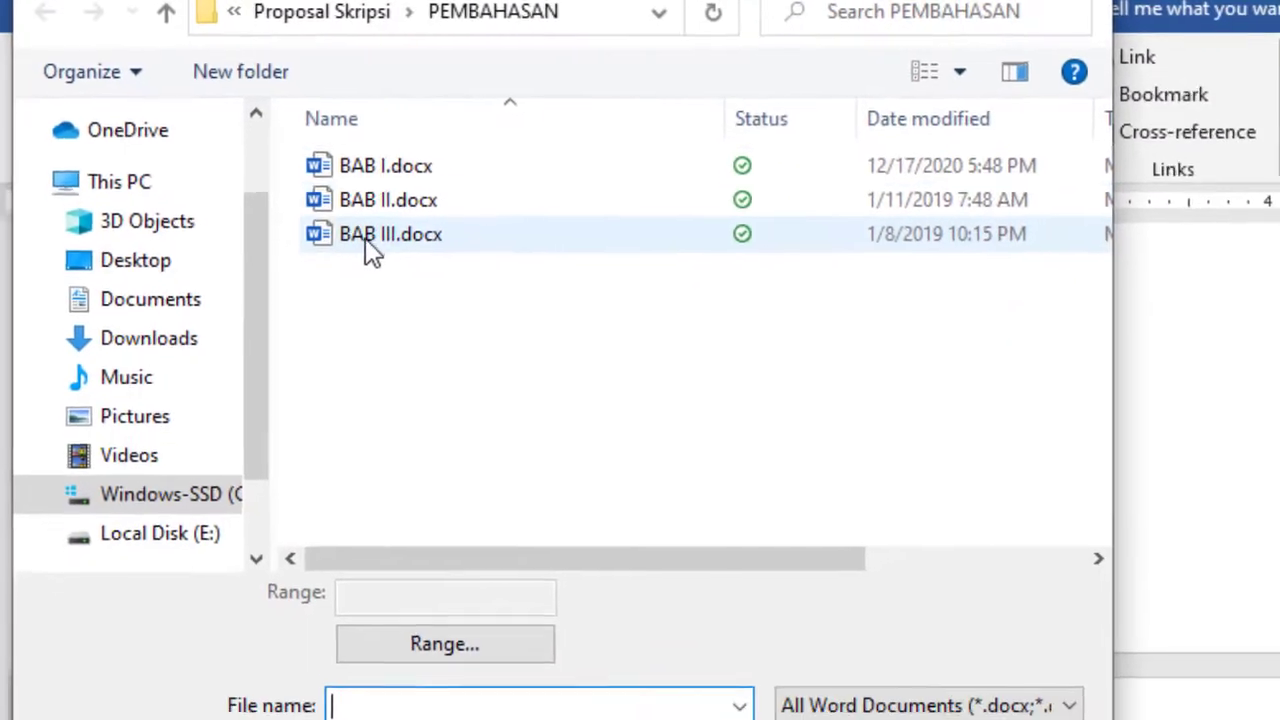
pyautogui.click(370, 240)
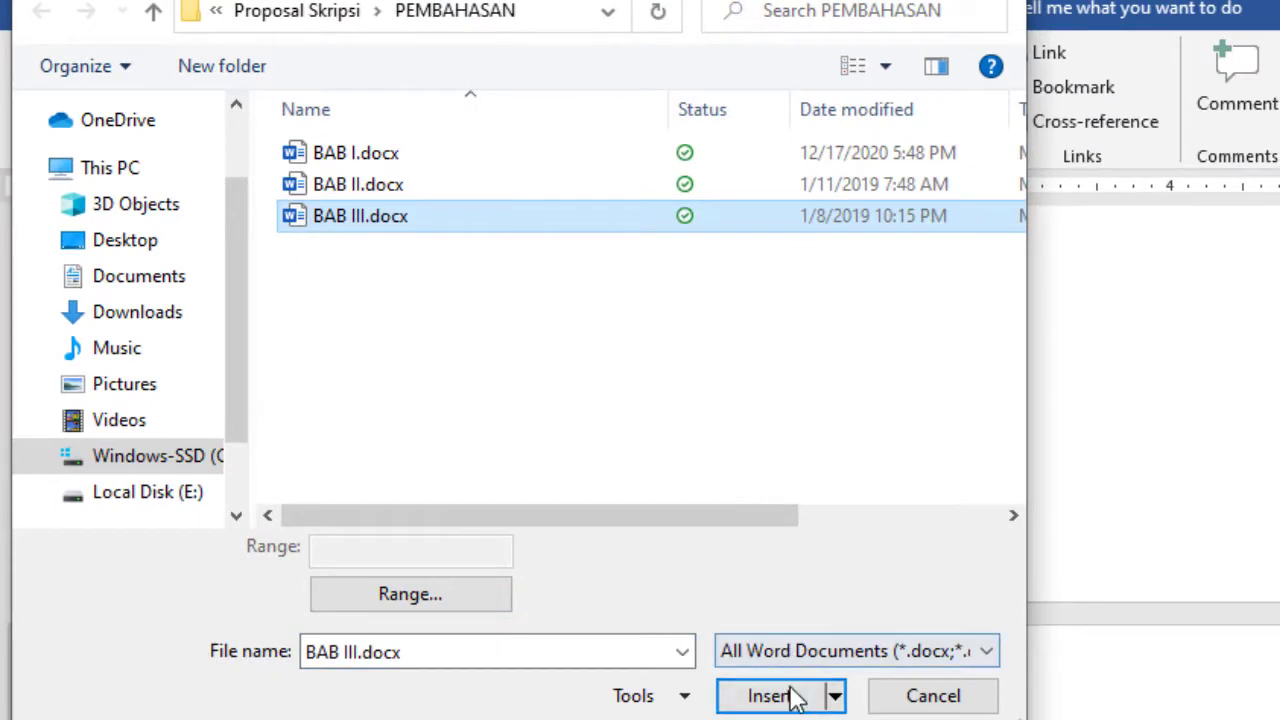
pyautogui.click(838, 719)
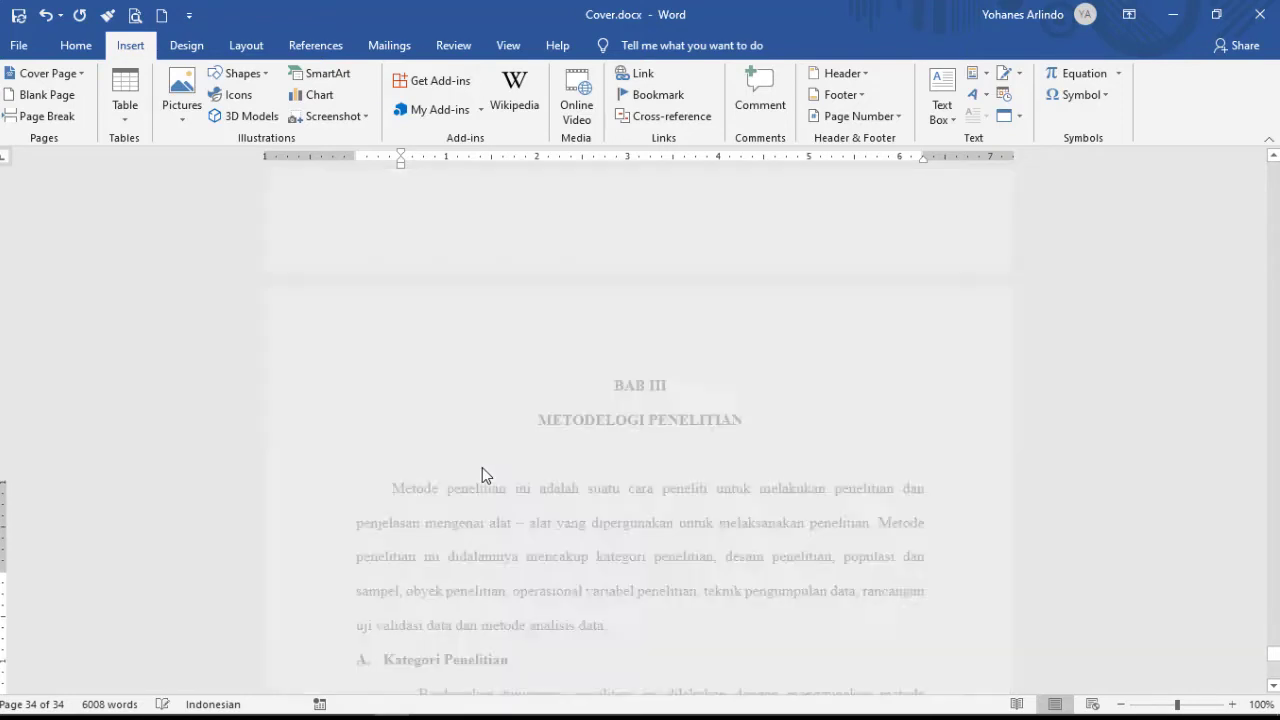
# Step: Insert a Next Page section break at the end of the BAB III text, below the last "Jika t hitung ≤ t tabel" item
pyautogui.moveTo(1274, 665); pyautogui.dragTo(1274, 668)
pyautogui.scroll(1, 733, 290)
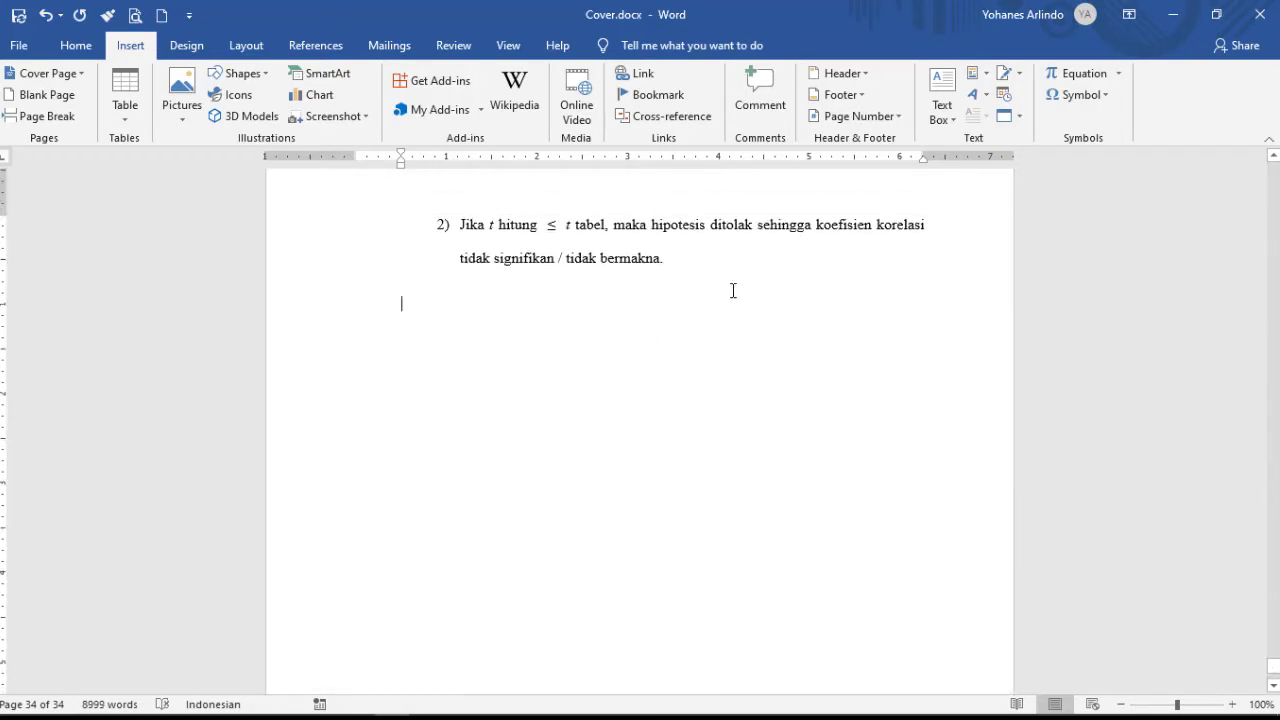
pyautogui.click(701, 303)
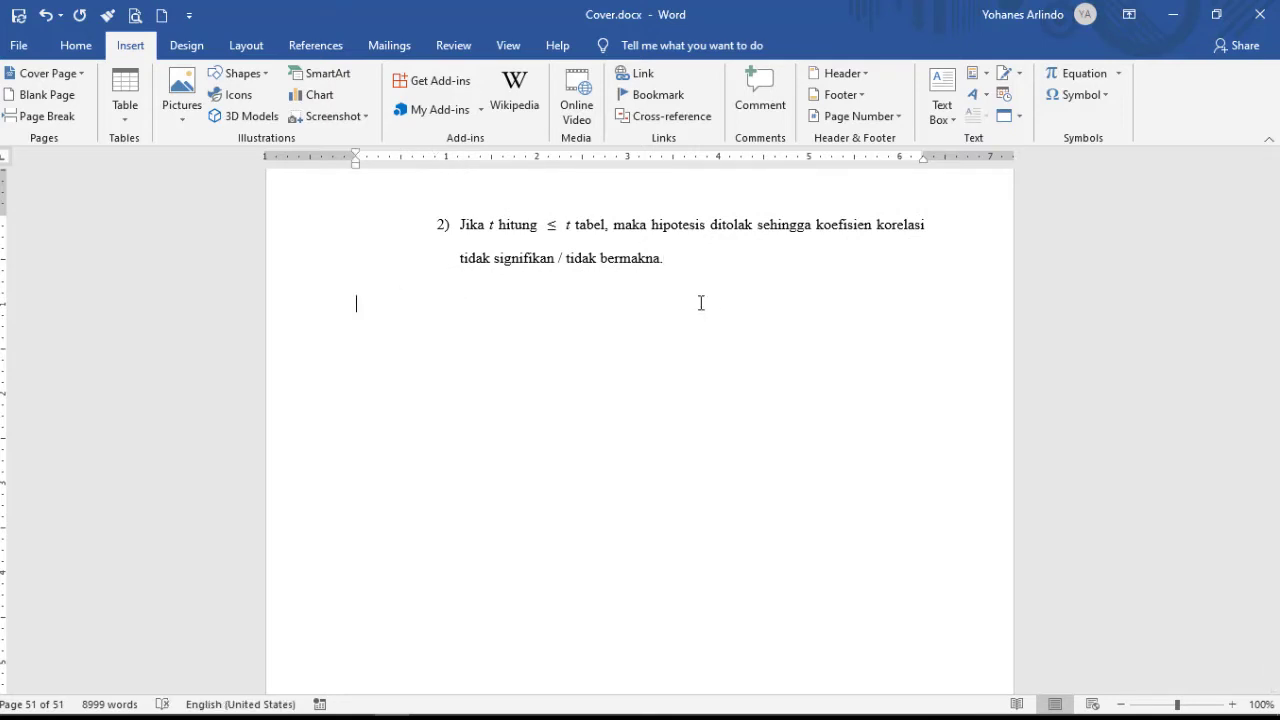
pyautogui.scroll(-2, 686, 317)
pyautogui.scroll(3, 684, 196)
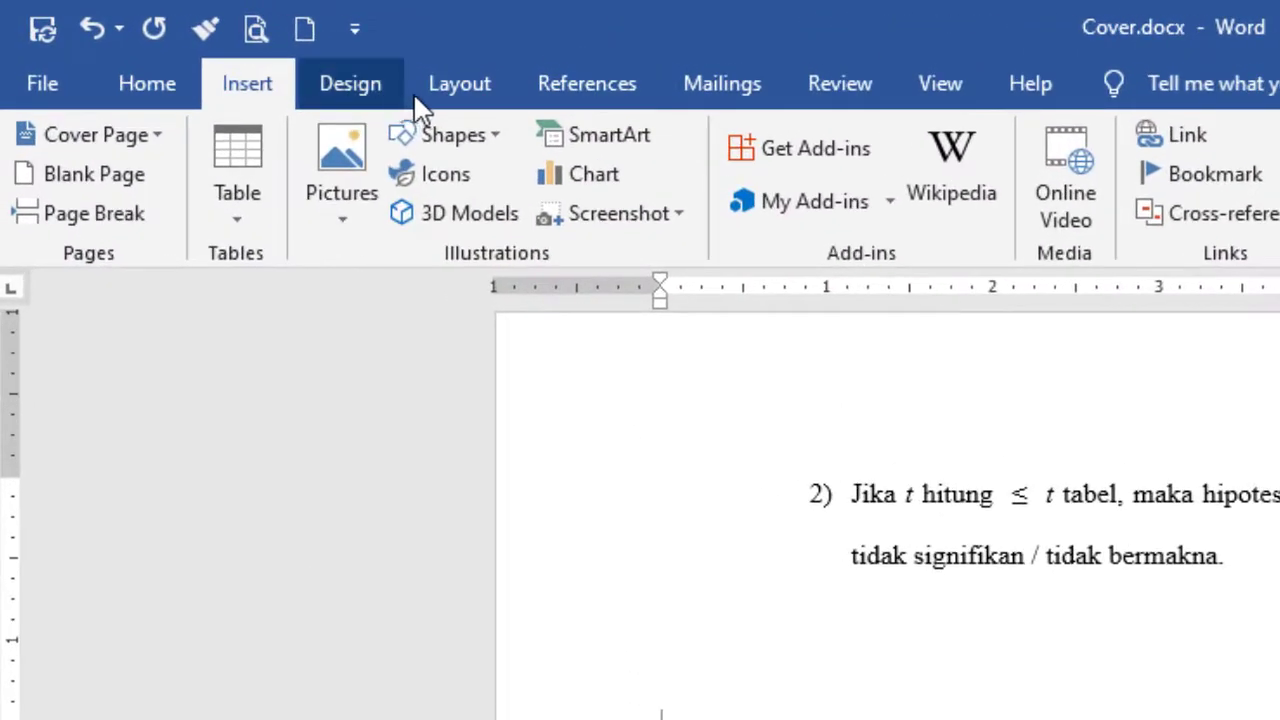
pyautogui.click(452, 85)
pyautogui.click(434, 140)
pyautogui.click(460, 654)
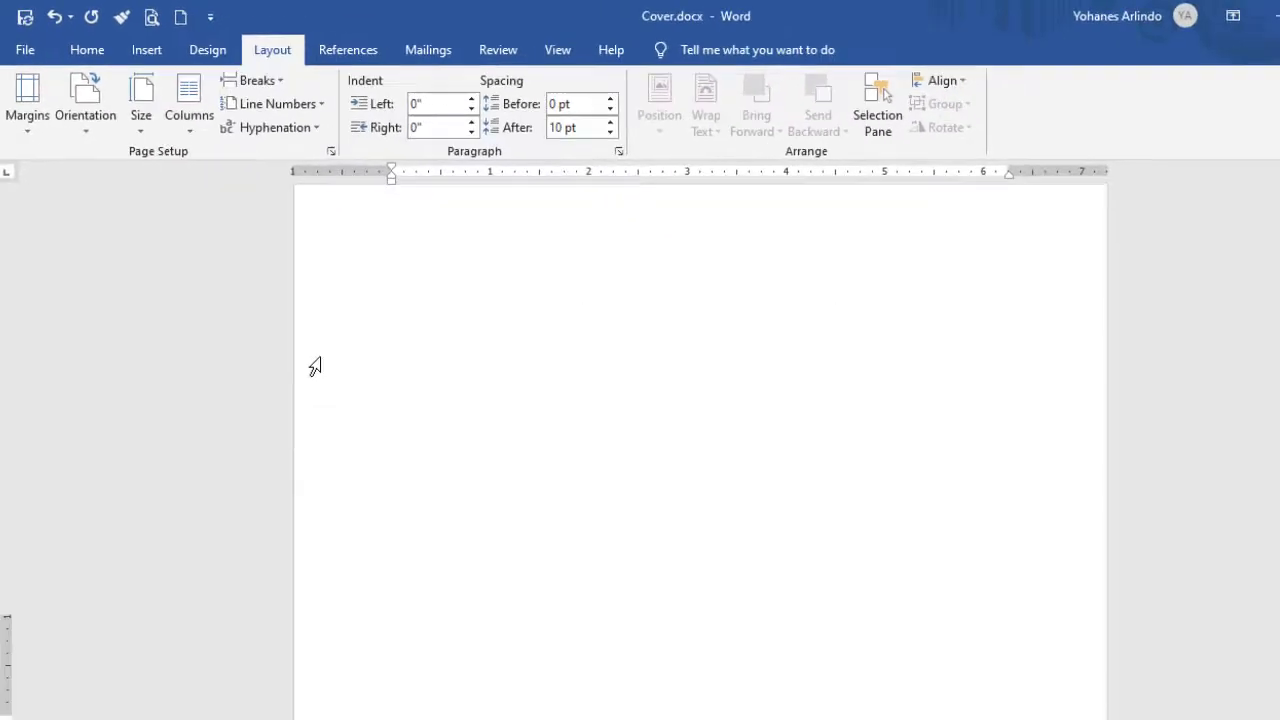
# Step: Insert the text of the Word file from the KESIMPULAN folder onto the new page after BAB III
pyautogui.scroll(-2, 566, 584)
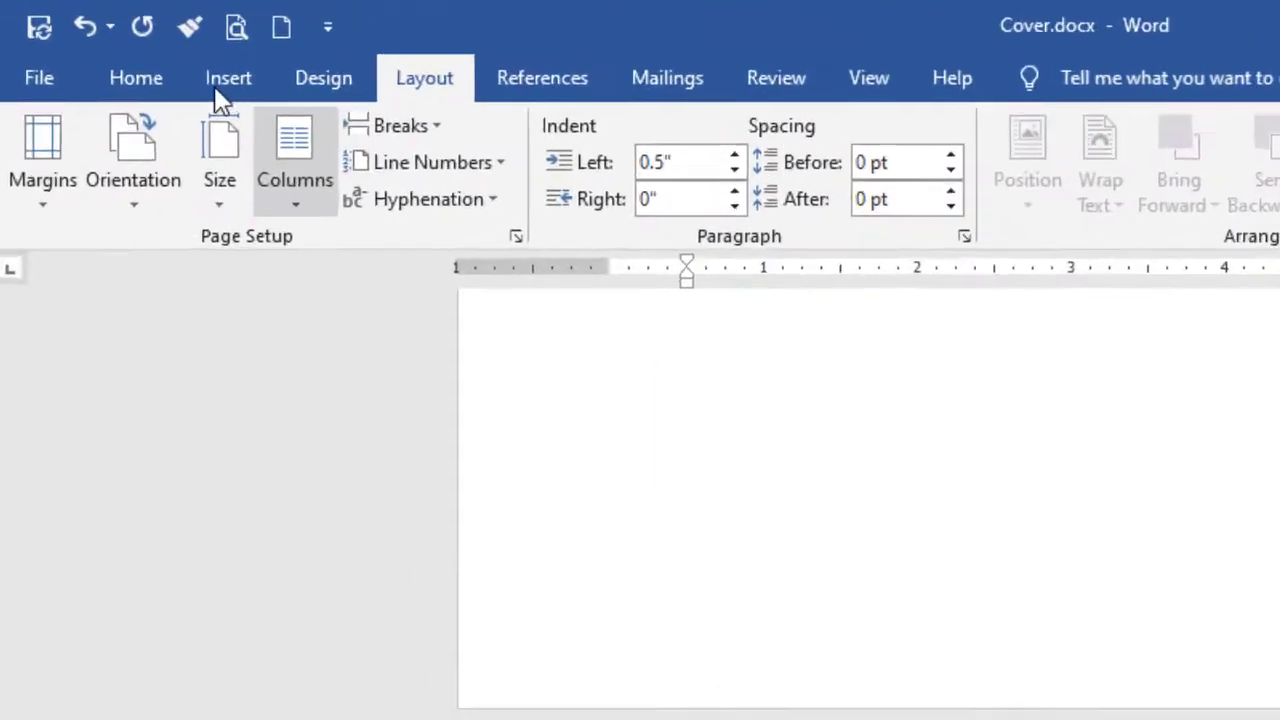
pyautogui.click(134, 45)
pyautogui.click(1178, 177)
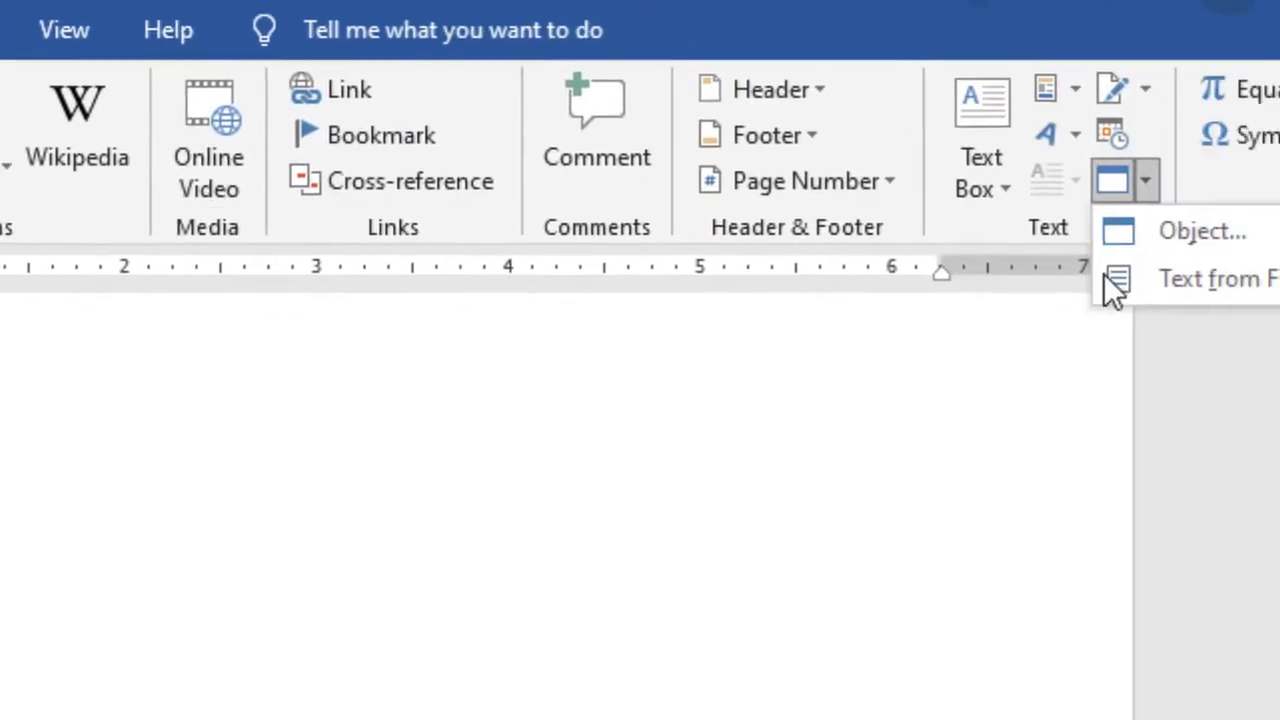
pyautogui.click(1016, 282)
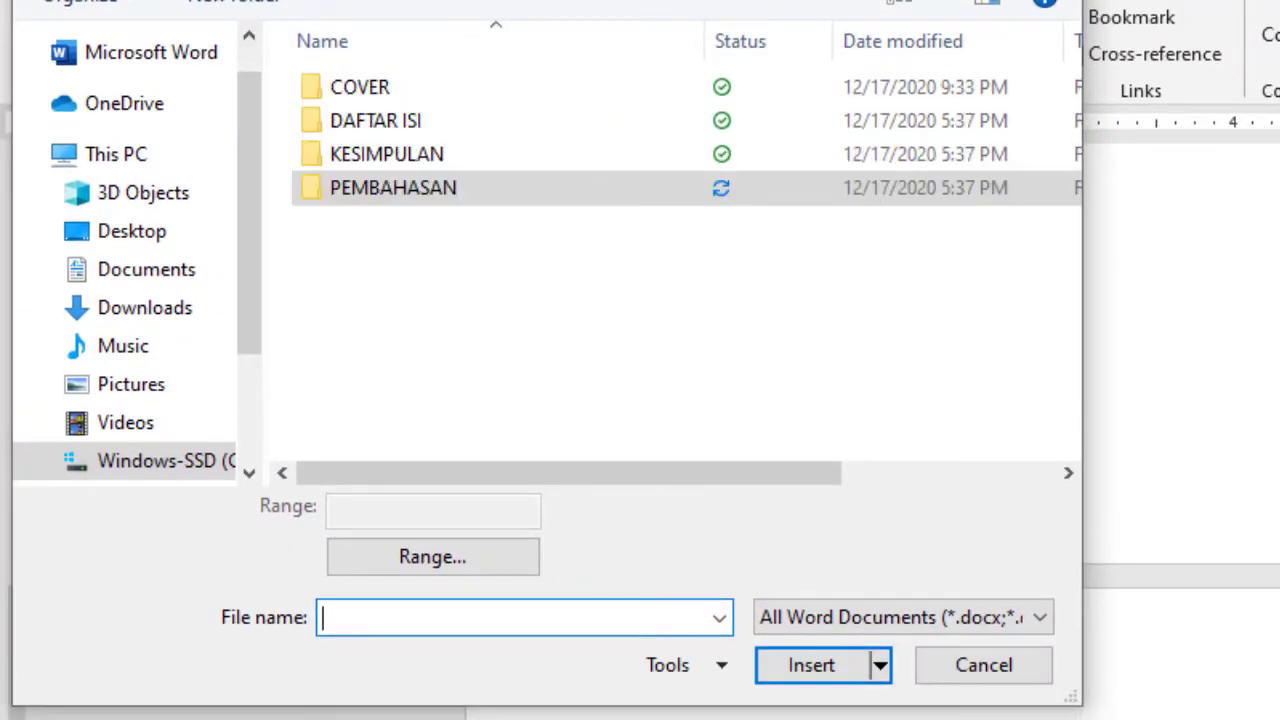
pyautogui.doubleClick(392, 158)
pyautogui.click(408, 92)
pyautogui.click(808, 668)
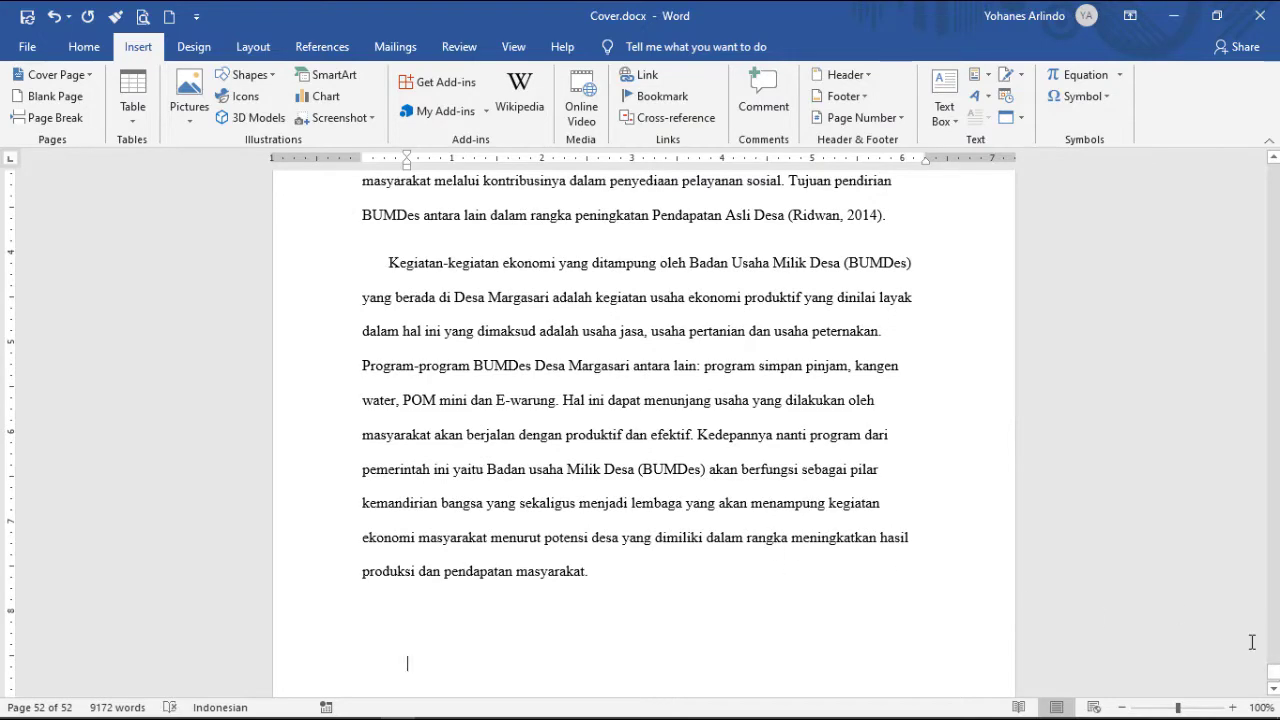
# Step: Look back through the combined document and switch the zoom to Multiple Pages
pyautogui.moveTo(1274, 674); pyautogui.dragTo(1275, 675)
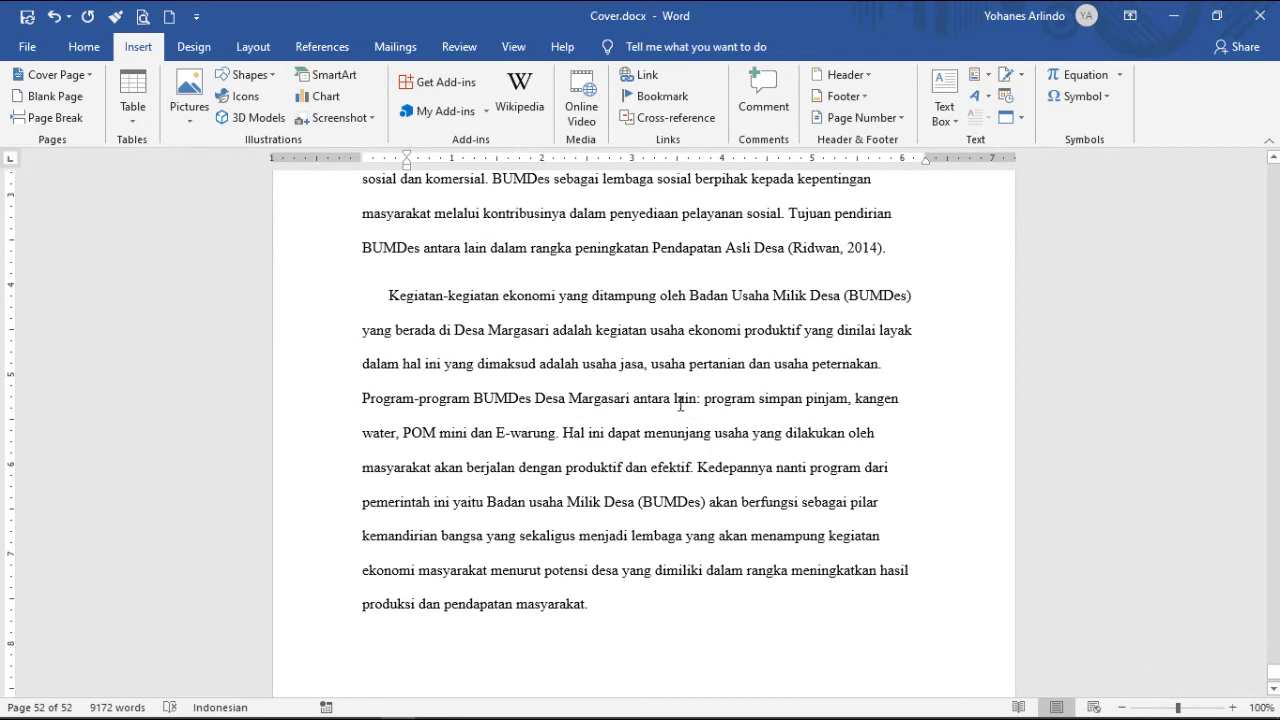
pyautogui.scroll(-3, 700, 427)
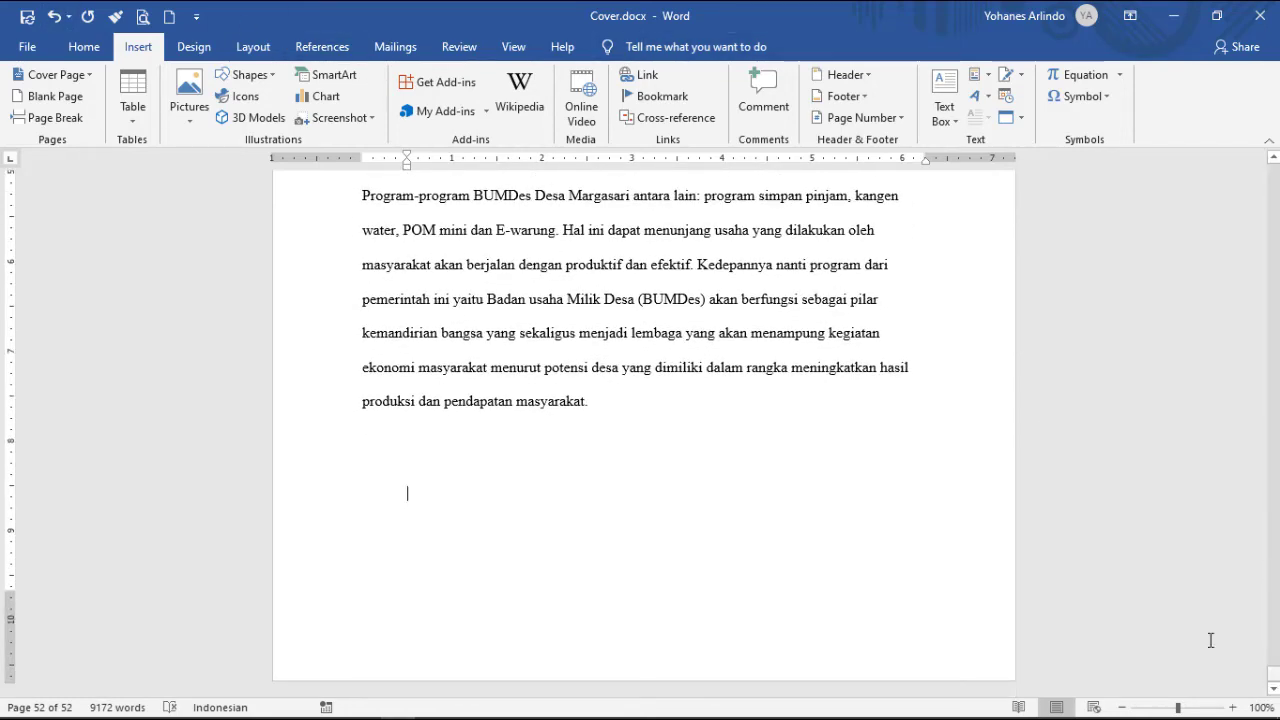
pyautogui.moveTo(1273, 674); pyautogui.dragTo(1273, 612)
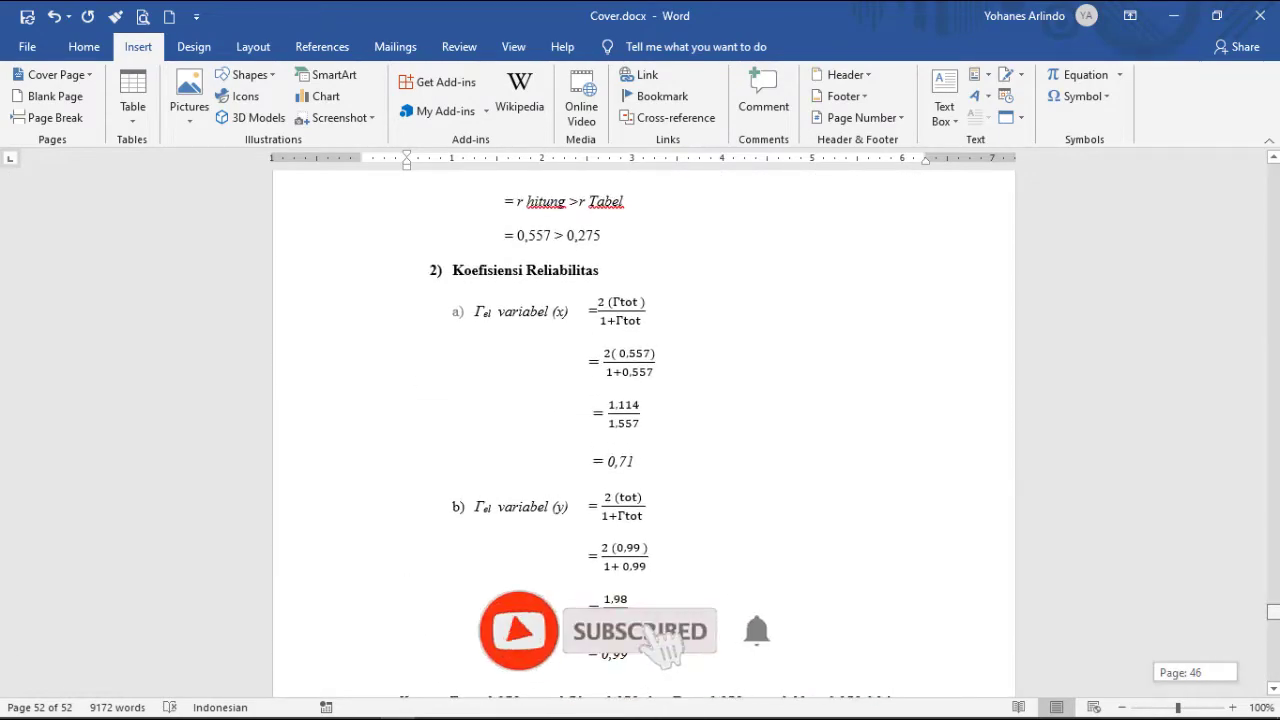
pyautogui.moveTo(1273, 612); pyautogui.dragTo(1270, 314)
pyautogui.scroll(3, 720, 394)
pyautogui.scroll(3, 968, 411)
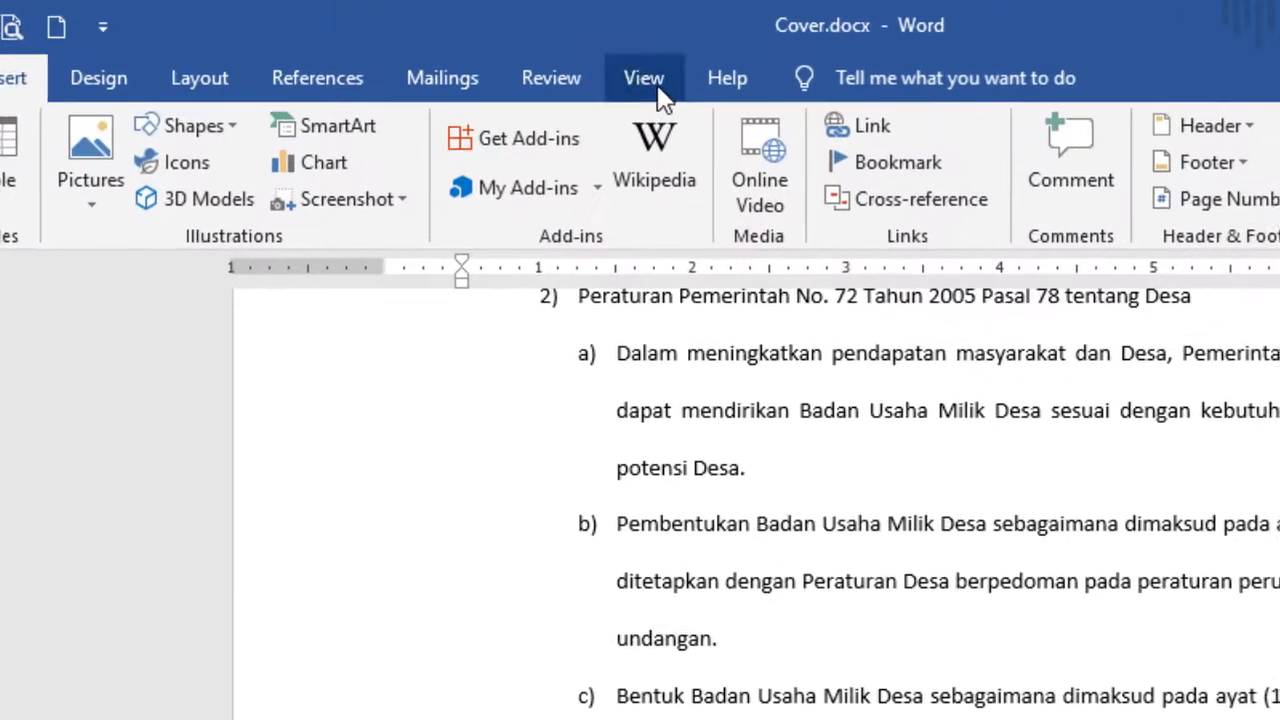
pyautogui.click(513, 47)
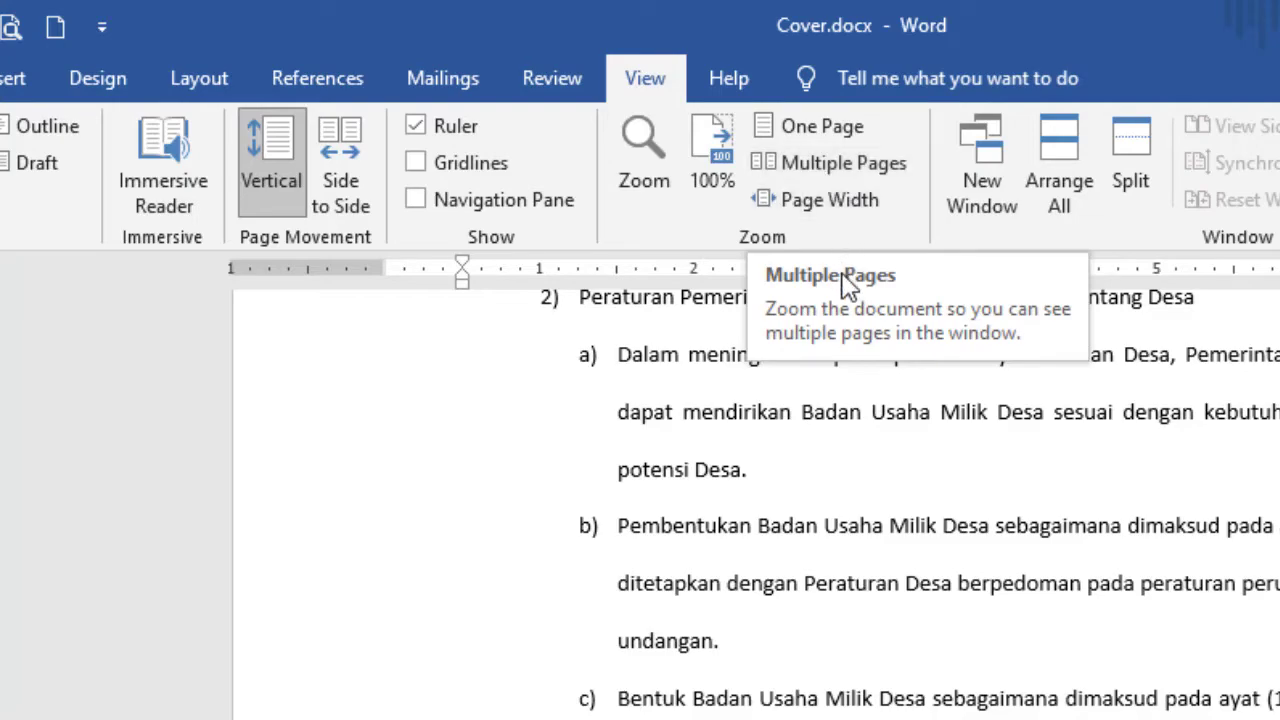
pyautogui.click(850, 163)
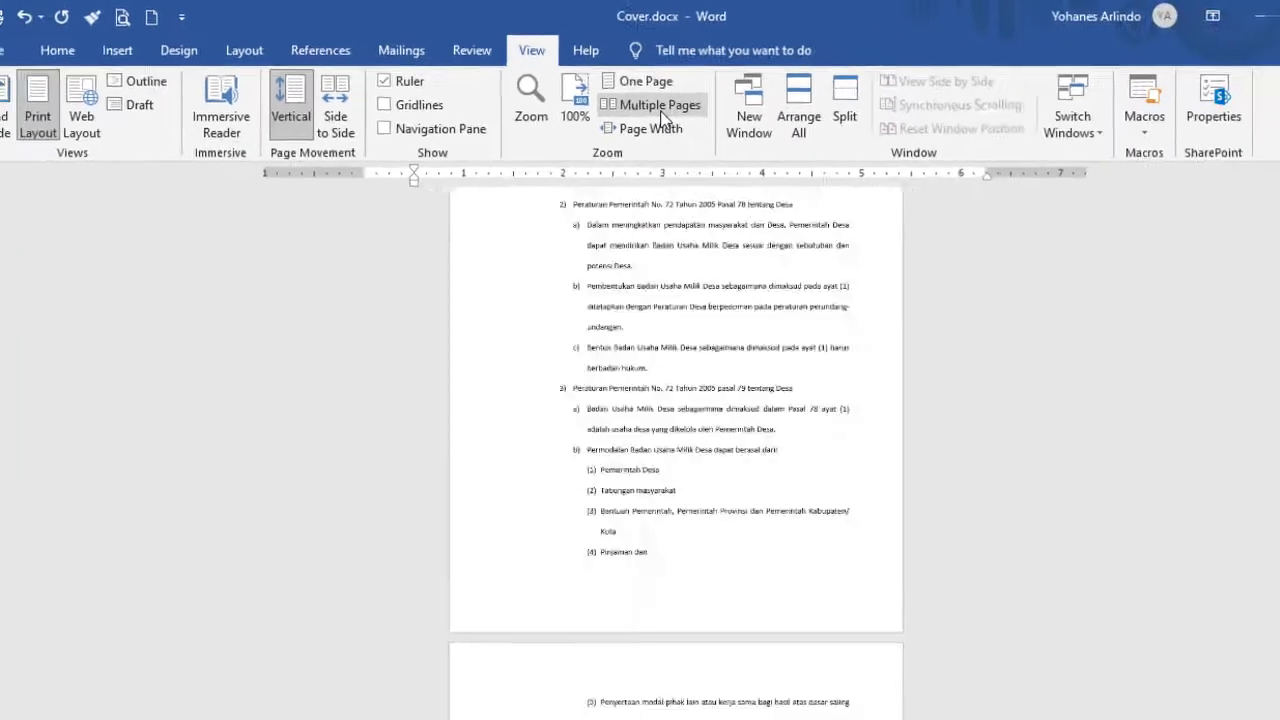
pyautogui.click(660, 108)
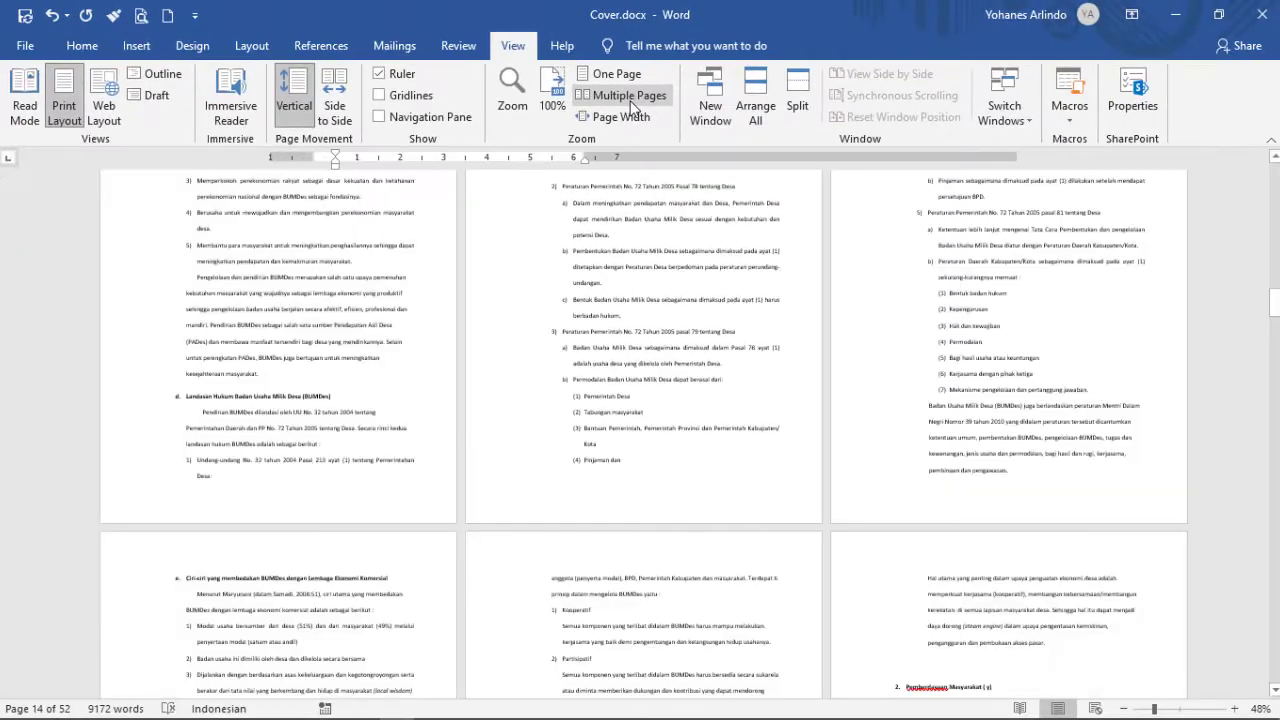
# Step: Delete the blank lines above the Daftar nominatif Penggunaan Dana Desa table title in BAB I, keeping one before the caption
pyautogui.scroll(5, 650, 410)
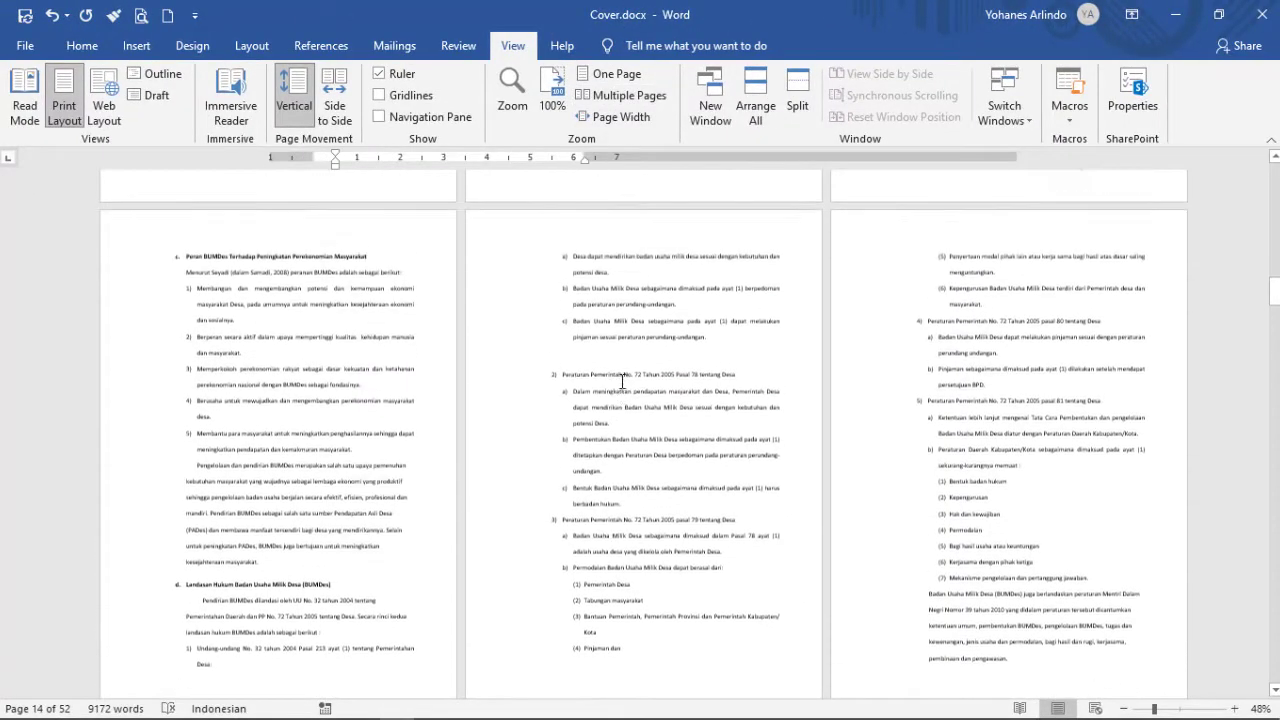
pyautogui.scroll(6, 622, 382)
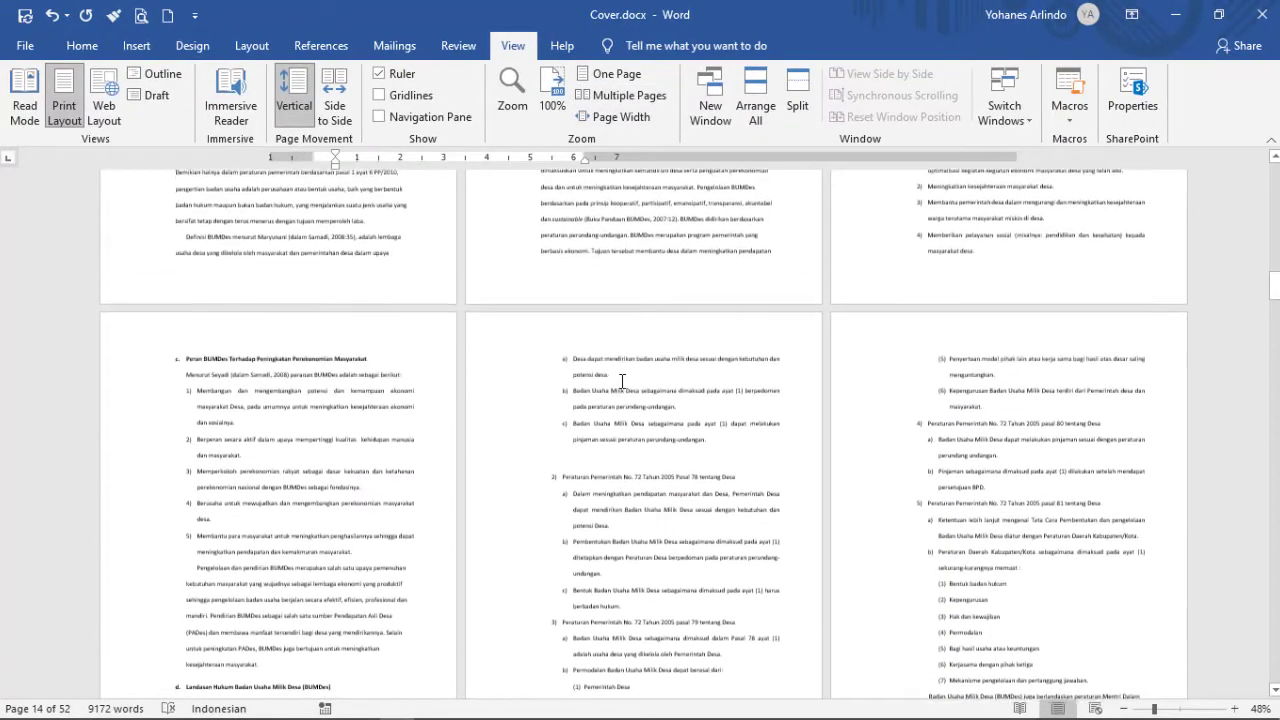
pyautogui.moveTo(1275, 287); pyautogui.dragTo(1275, 217)
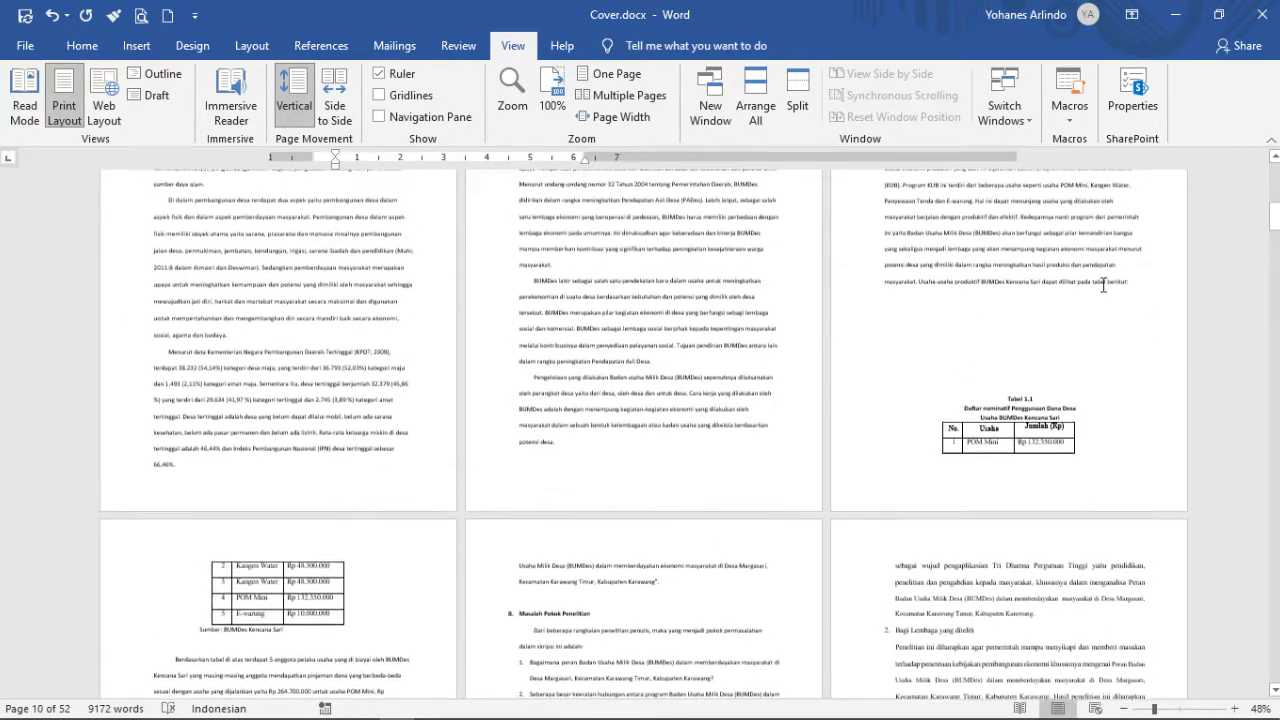
pyautogui.scroll(4, 471, 480)
pyautogui.scroll(5, 614, 470)
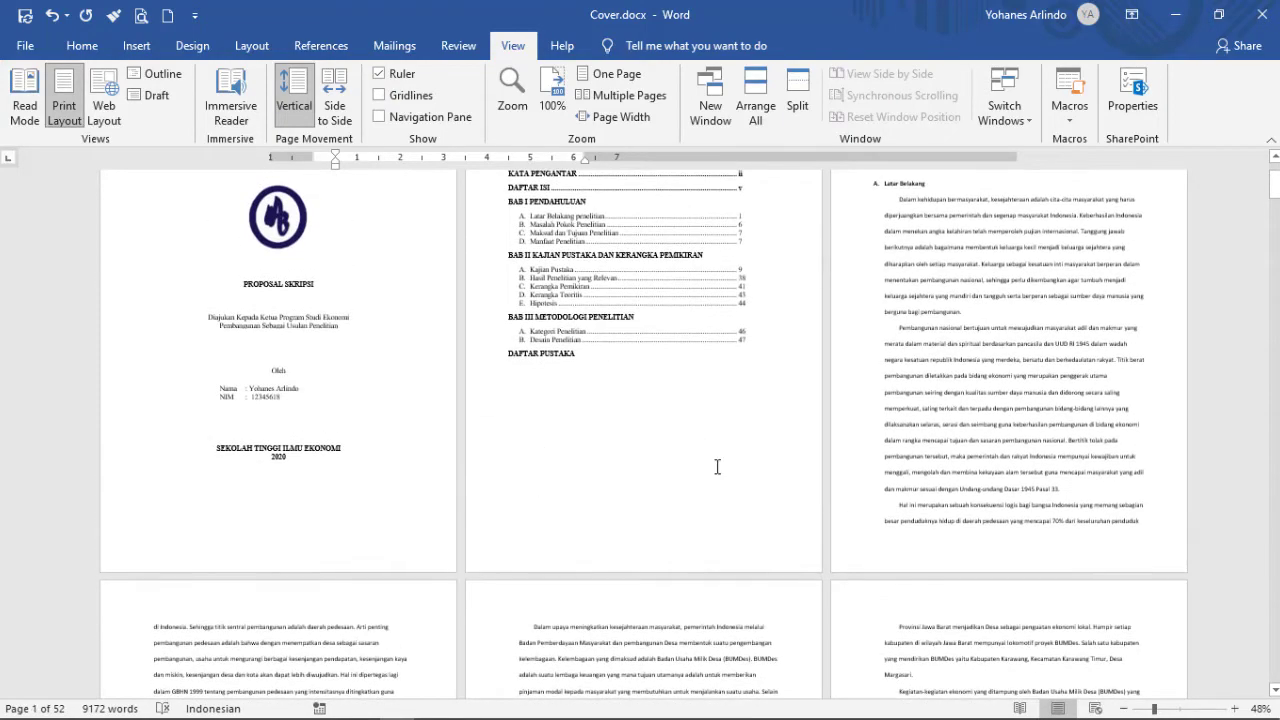
pyautogui.scroll(-6, 717, 467)
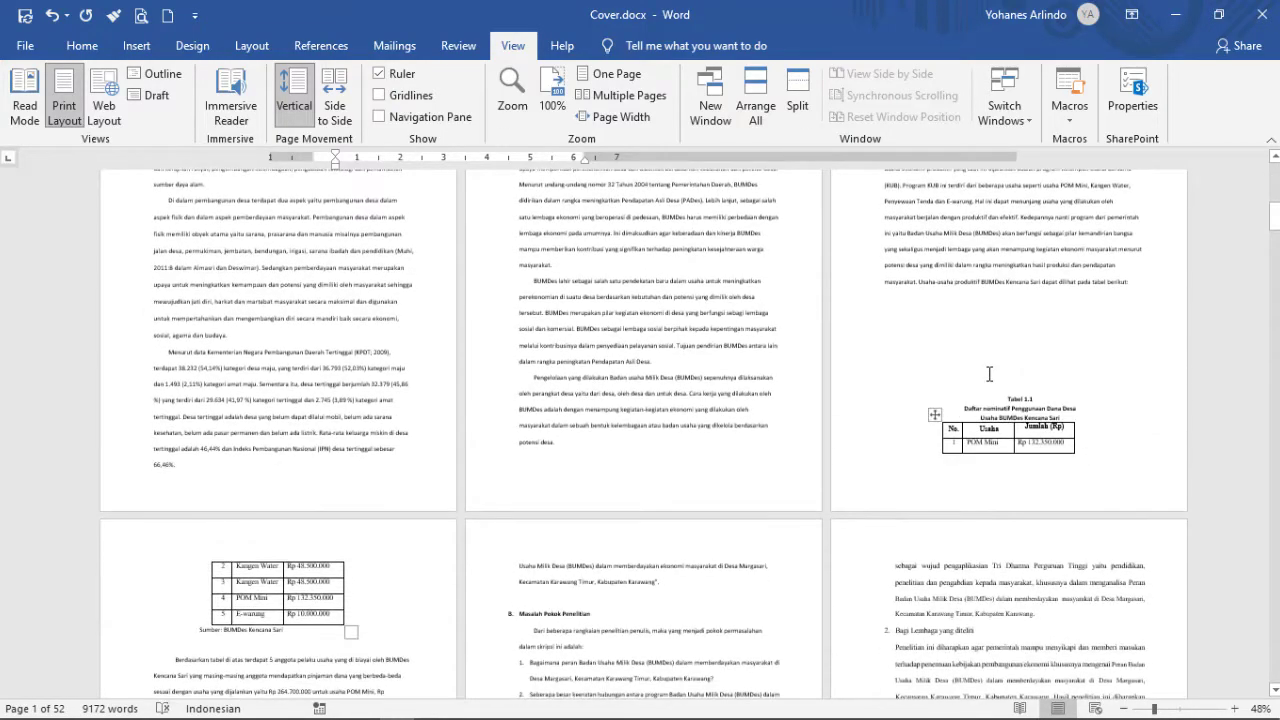
pyautogui.click(989, 374)
pyautogui.press('BackSpace')
pyautogui.press('BackSpace')
pyautogui.press('BackSpace')
pyautogui.press('BackSpace')
pyautogui.press('BackSpace')
pyautogui.press('BackSpace')
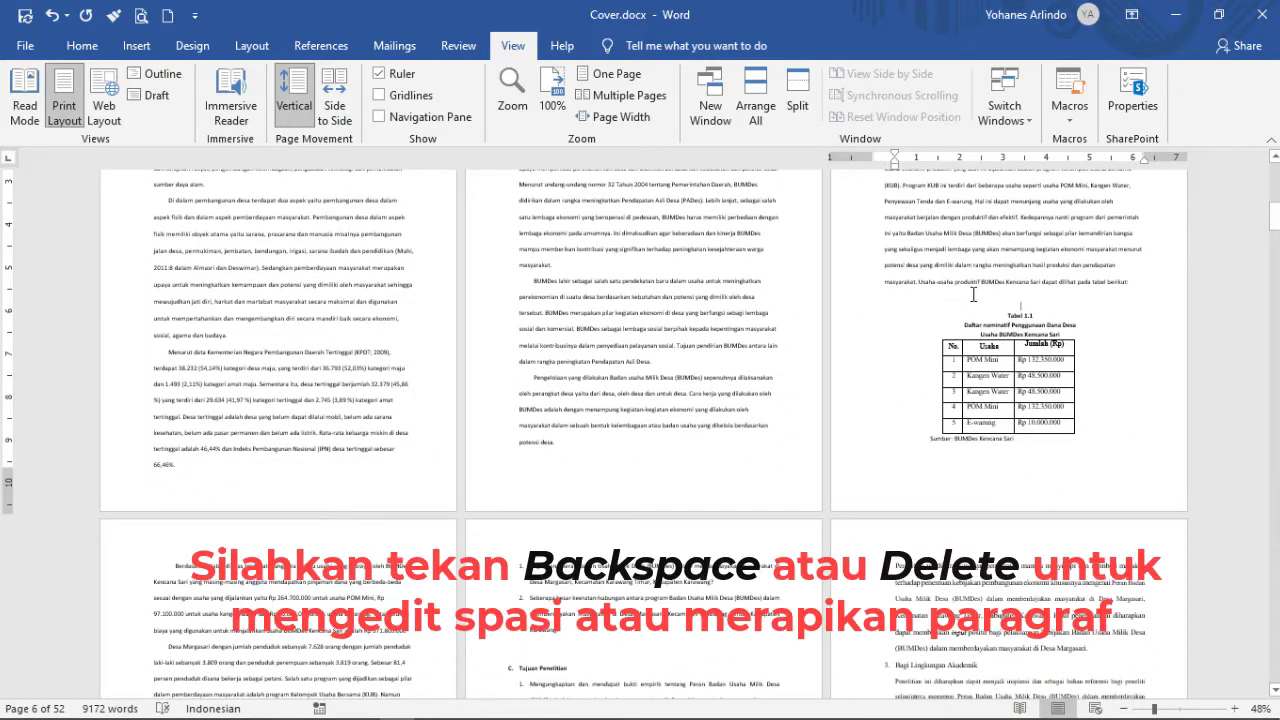
pyautogui.press('BackSpace')
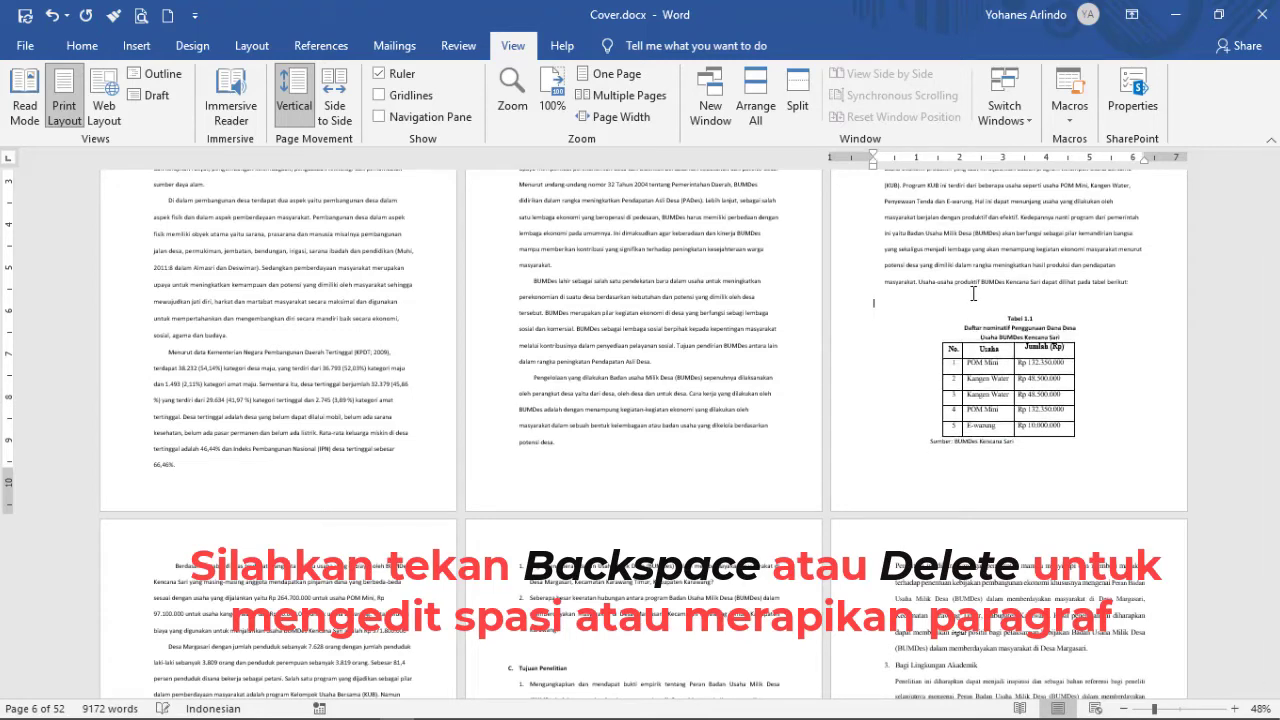
# Step: Delete the extra blank lines above the C. Tujuan Penelitian and D. Manfaat Penelitian headings in BAB I
pyautogui.scroll(-3, 503, 538)
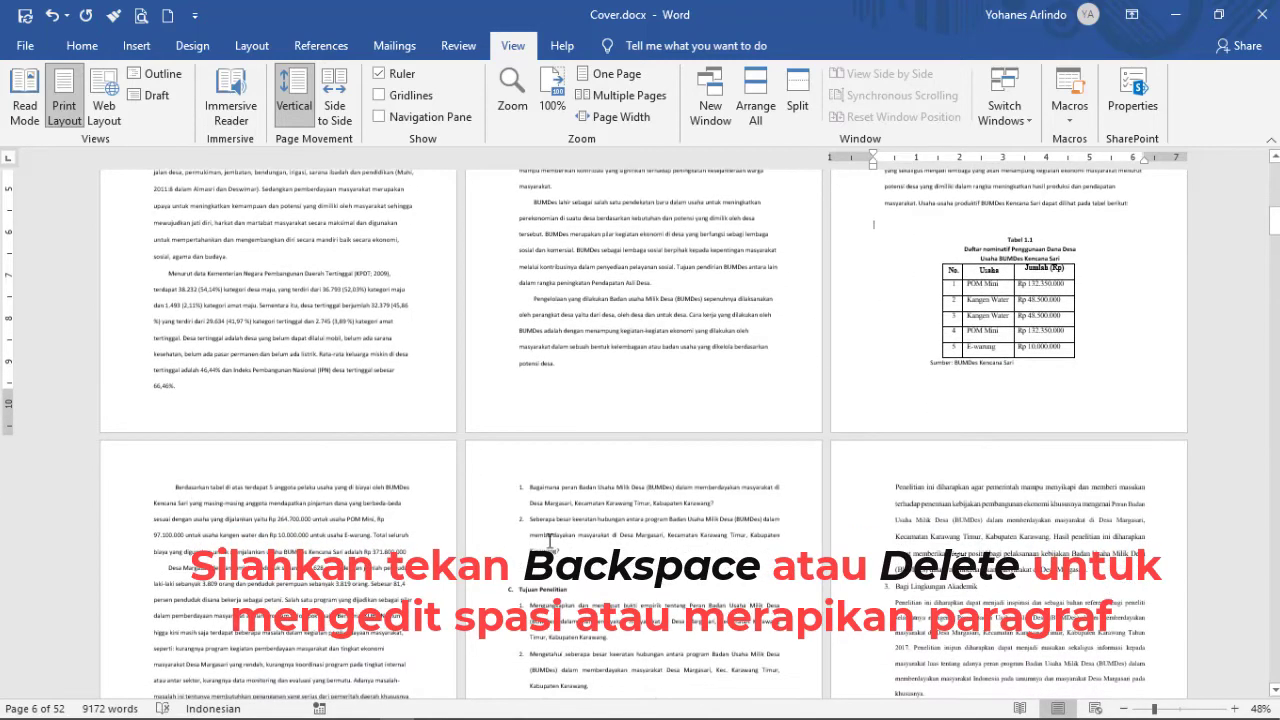
pyautogui.click(510, 568)
pyautogui.press('BackSpace')
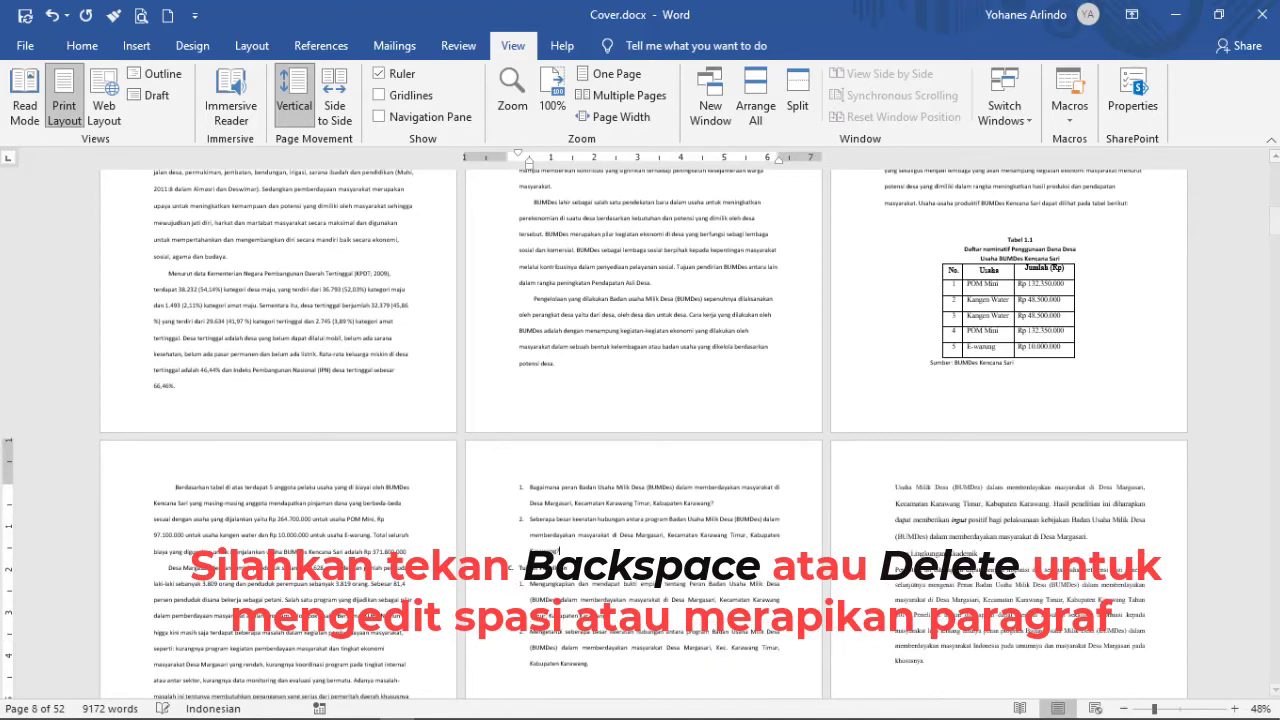
pyautogui.scroll(-6, 557, 550)
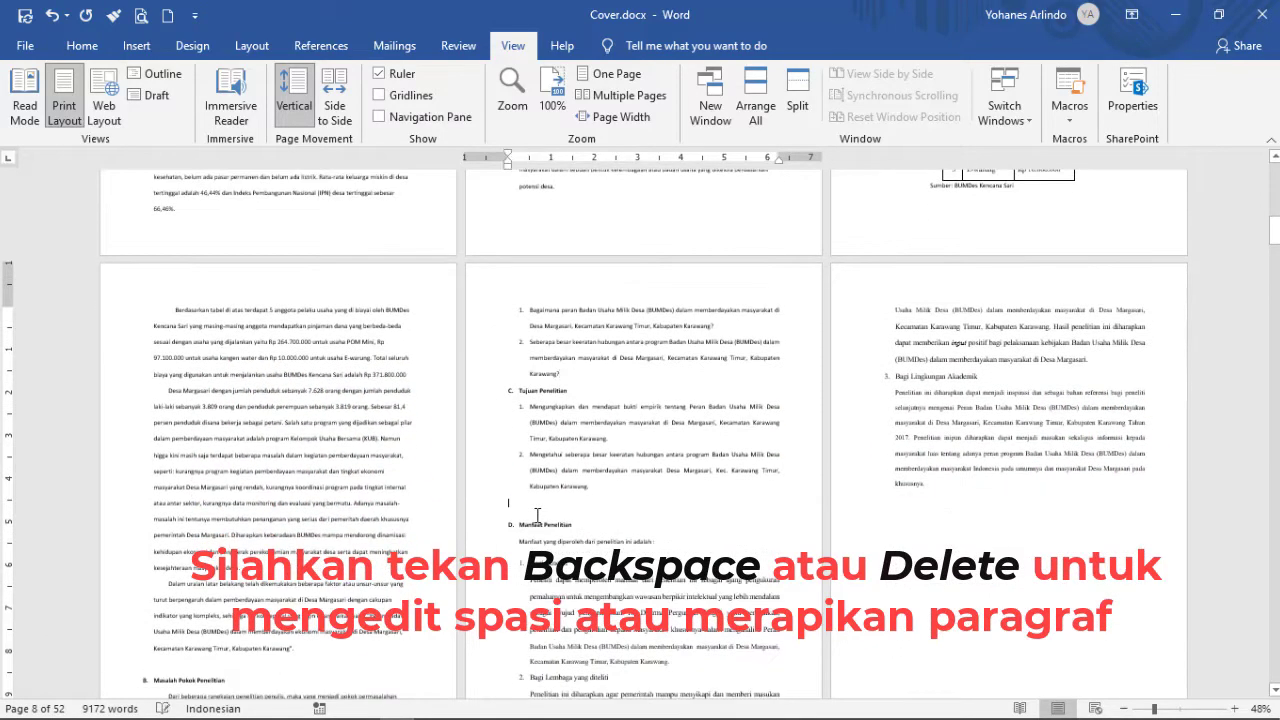
# Step: Reduce the blank space between the BAB II title Kajian Pustaka dan Kerangka Pemikiran and the A. Kajian Pustaka heading
pyautogui.scroll(-10, 537, 515)
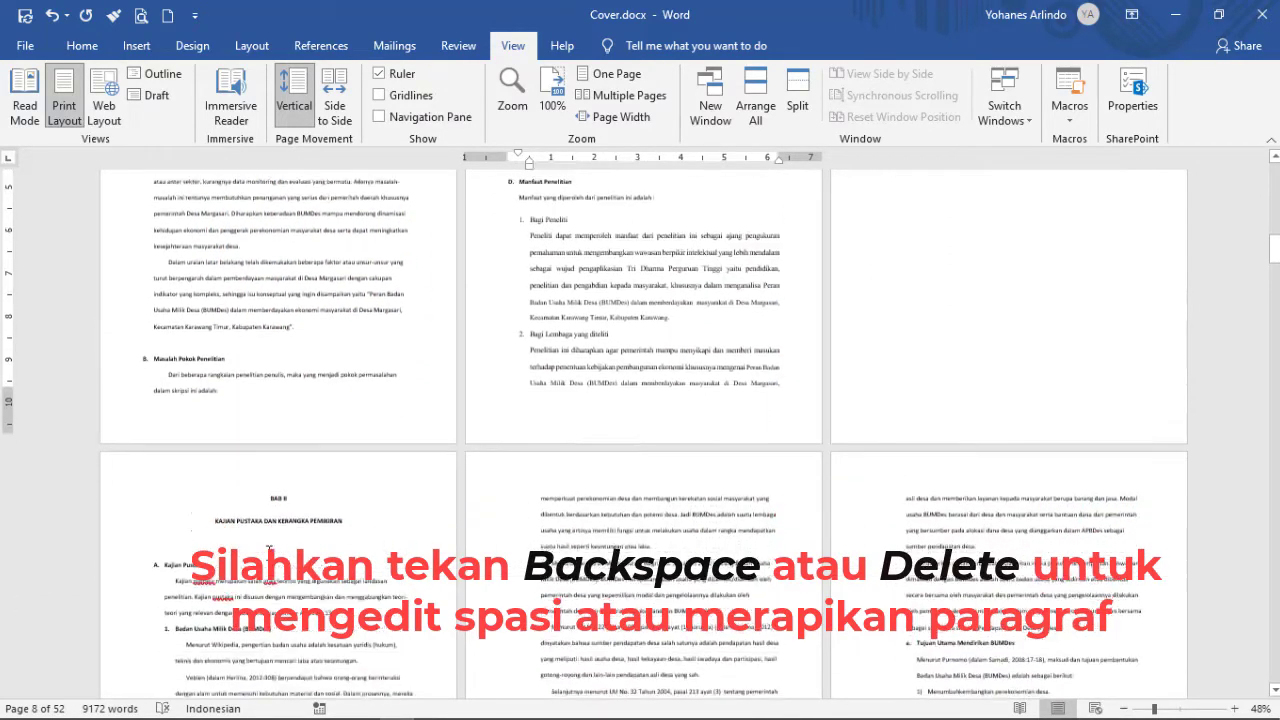
pyautogui.click(185, 540)
pyautogui.press('BackSpace')
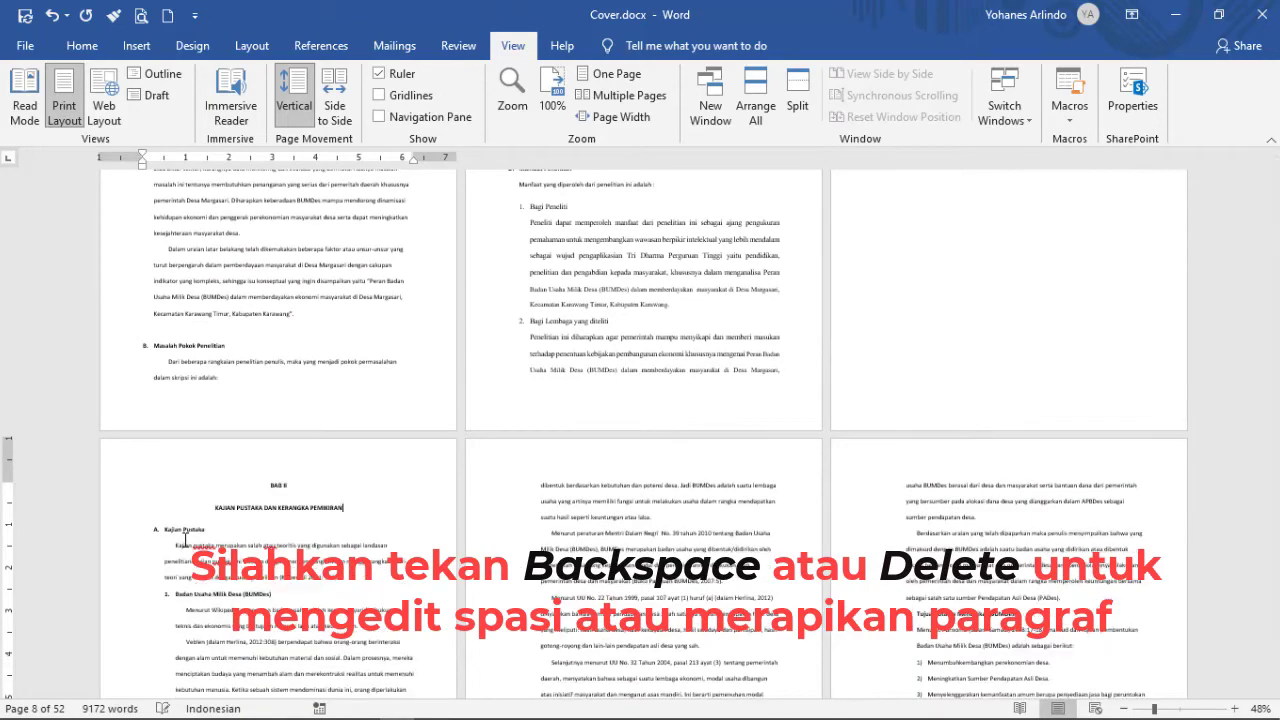
# Step: Delete the blank line above the 2. Pemberdayaan Masyarakat (y) heading in BAB II
pyautogui.scroll(-14, 655, 575)
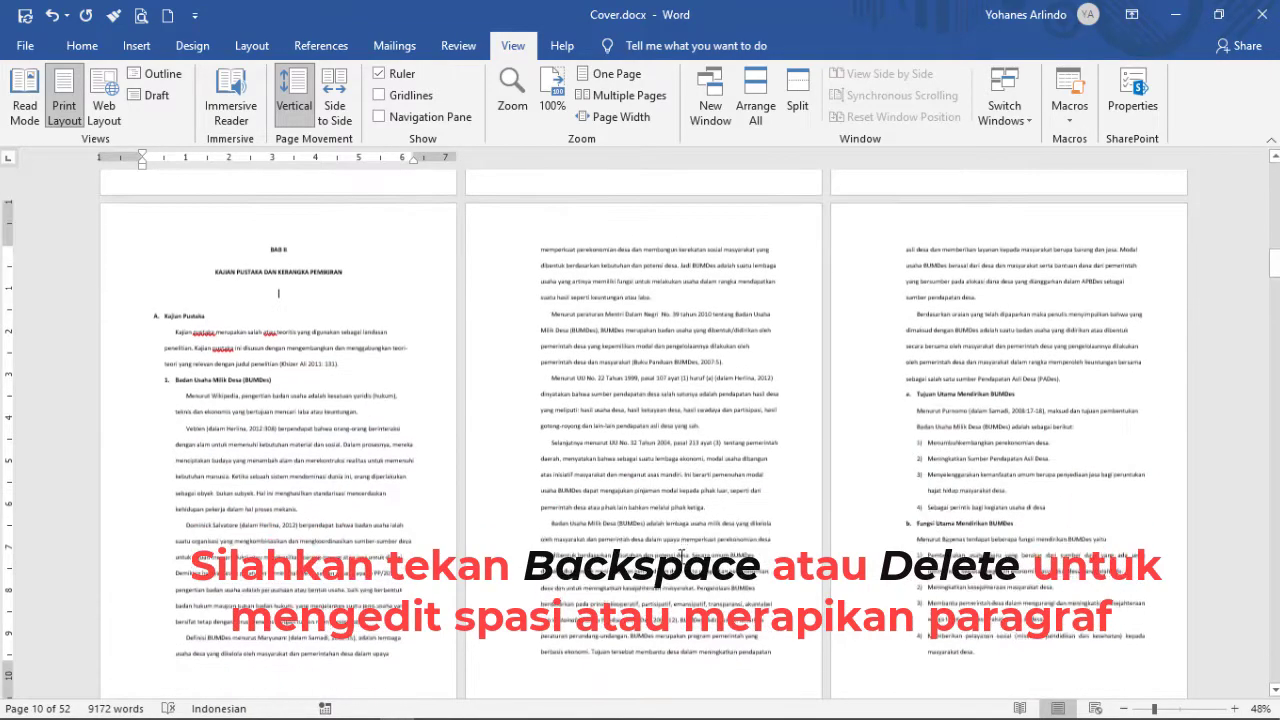
pyautogui.scroll(-17, 676, 541)
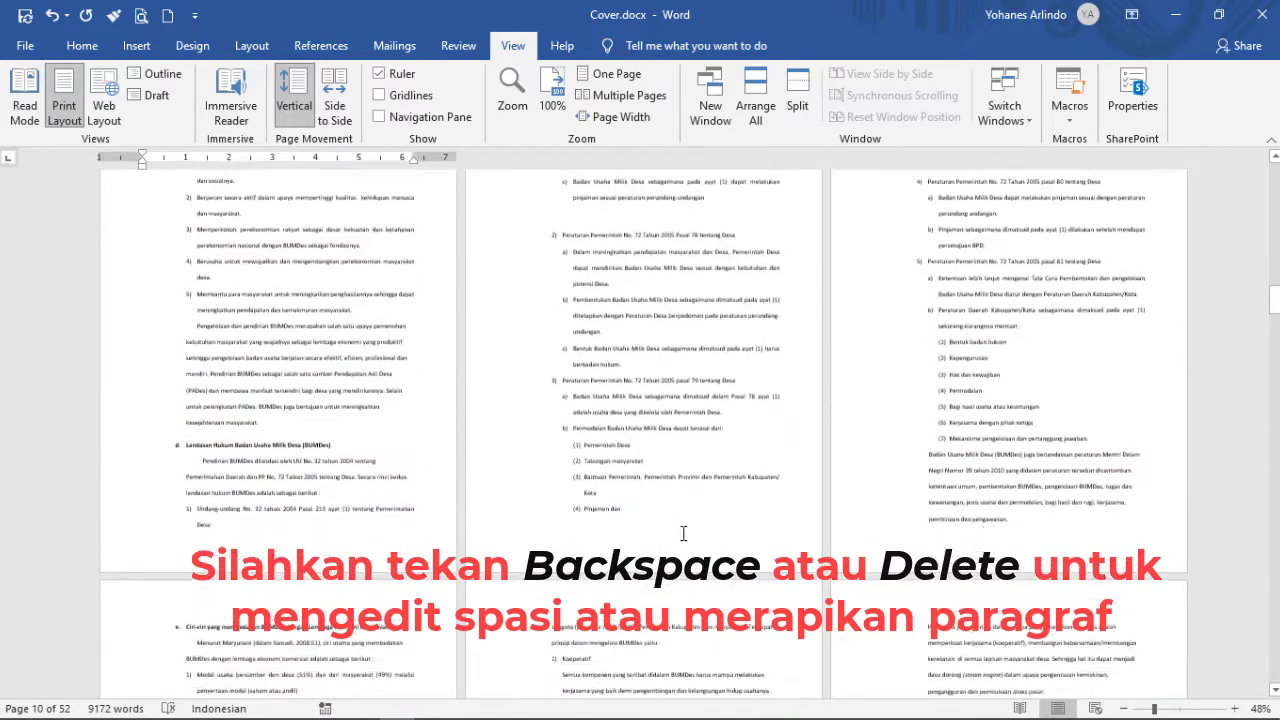
pyautogui.scroll(-2, 767, 538)
pyautogui.click(936, 411)
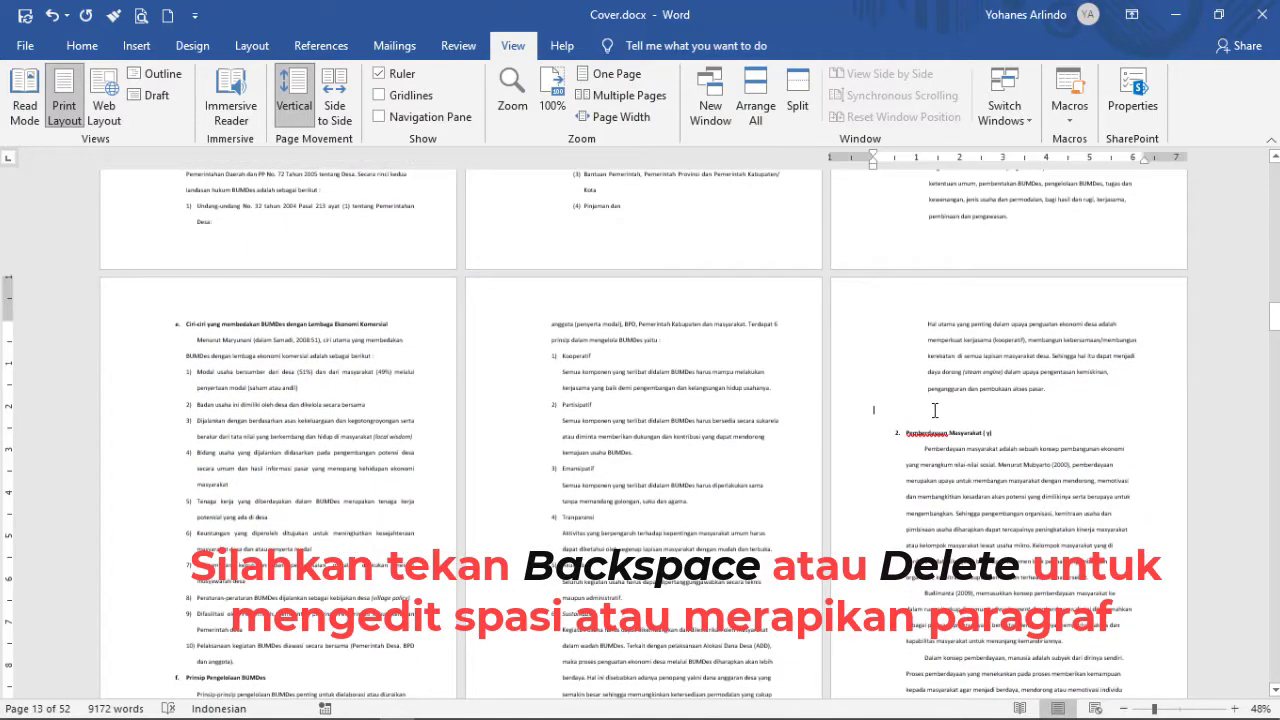
pyautogui.press('BackSpace')
# Step: Delete the blank lines at the end of the page after the paragraph ending "yang dicapai" in the Pemberdayaan Masyarakat section
pyautogui.scroll(-15, 943, 443)
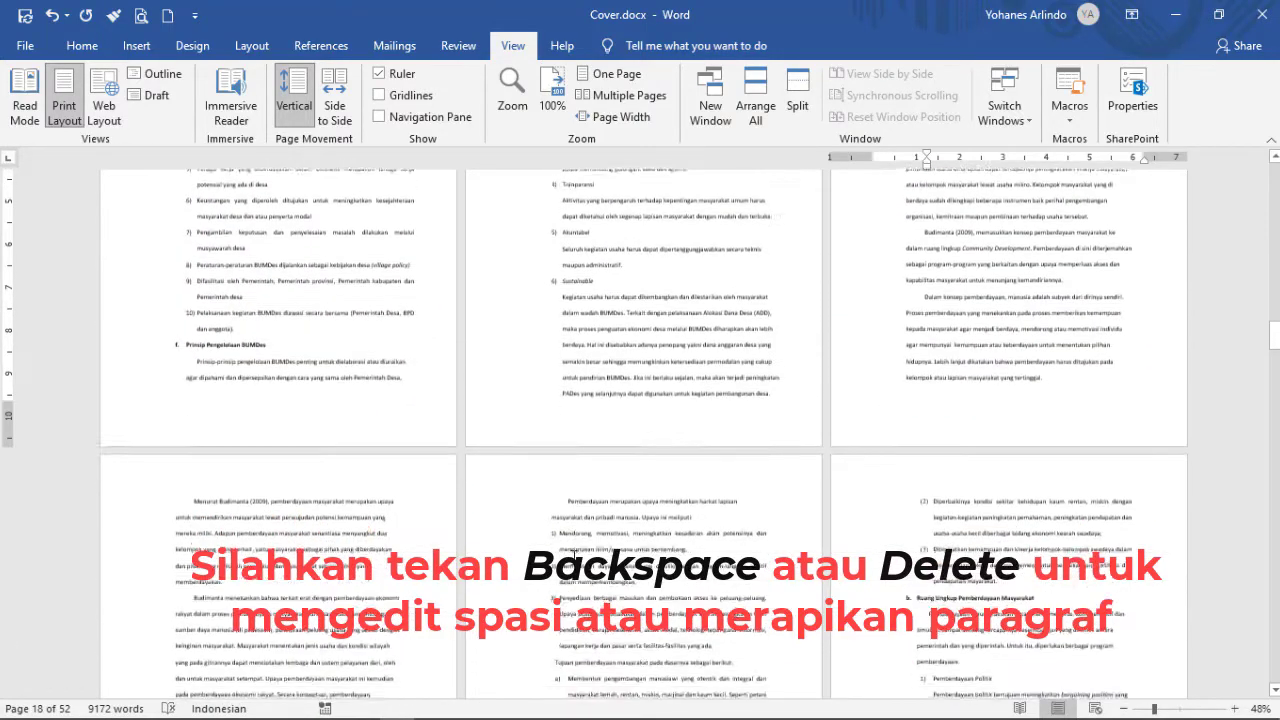
pyautogui.scroll(-5, 227, 436)
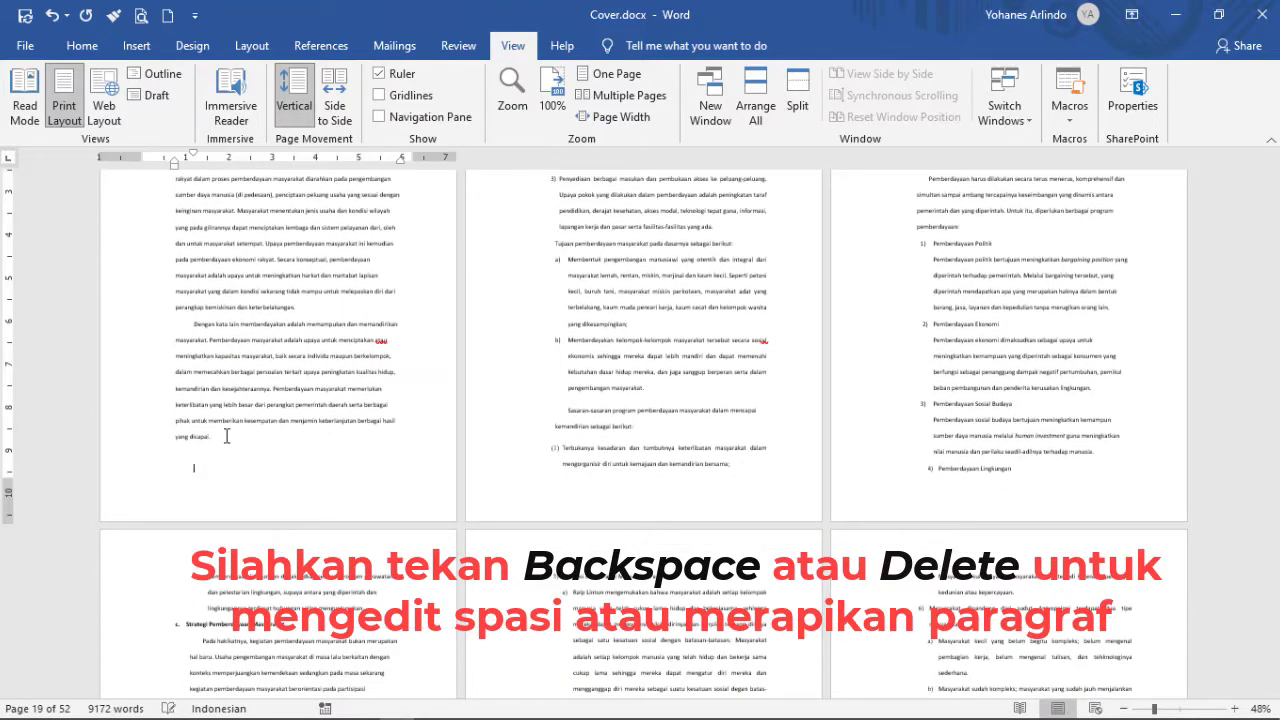
pyautogui.press('BackSpace')
# Step: Delete the blank line above the d. Teori Masyarakat heading, after the Strategi Pemberdayaan Masyarakat paragraph
pyautogui.scroll(-3, 423, 550)
pyautogui.scroll(-1, 423, 550)
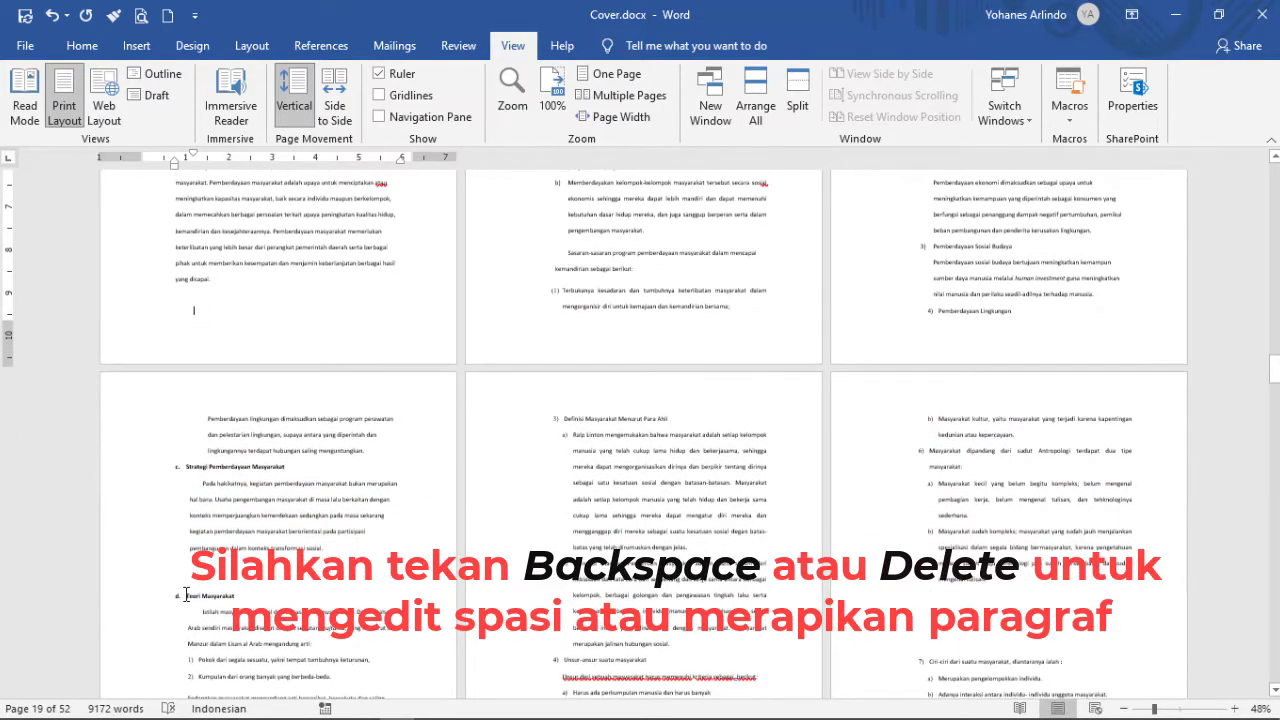
pyautogui.click(195, 582)
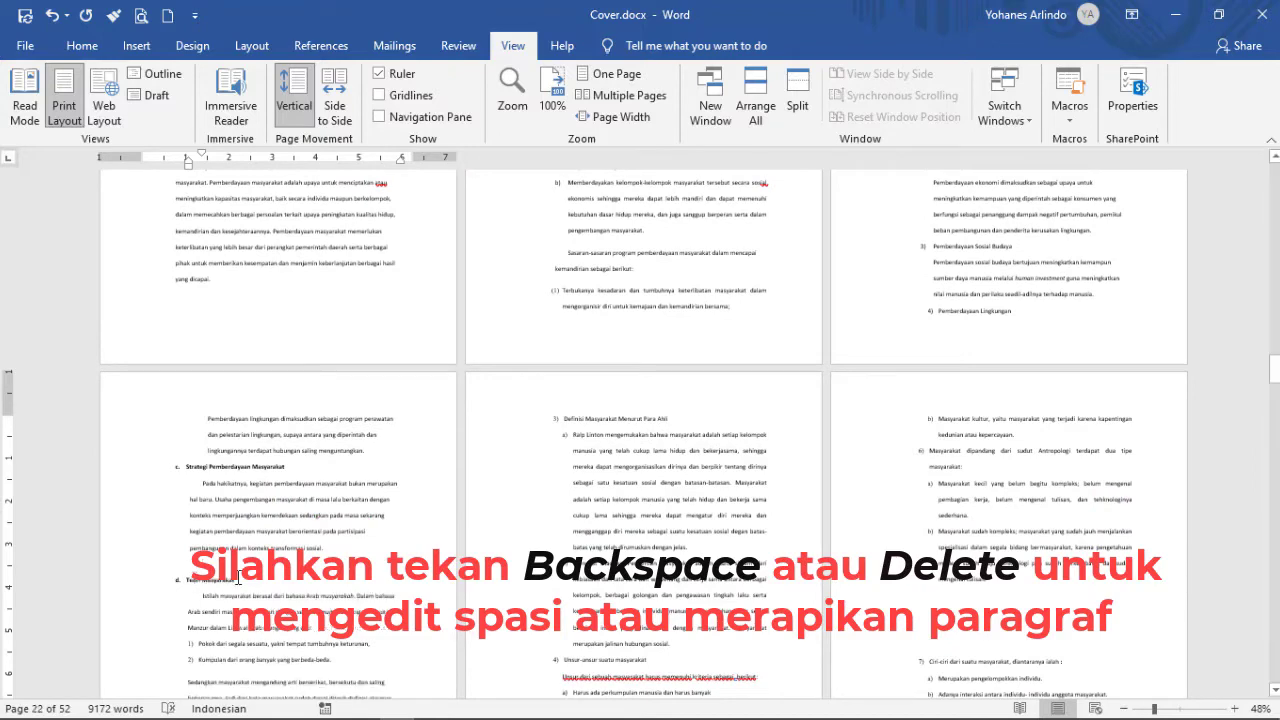
pyautogui.press('BackSpace')
pyautogui.scroll(-2, 900, 500)
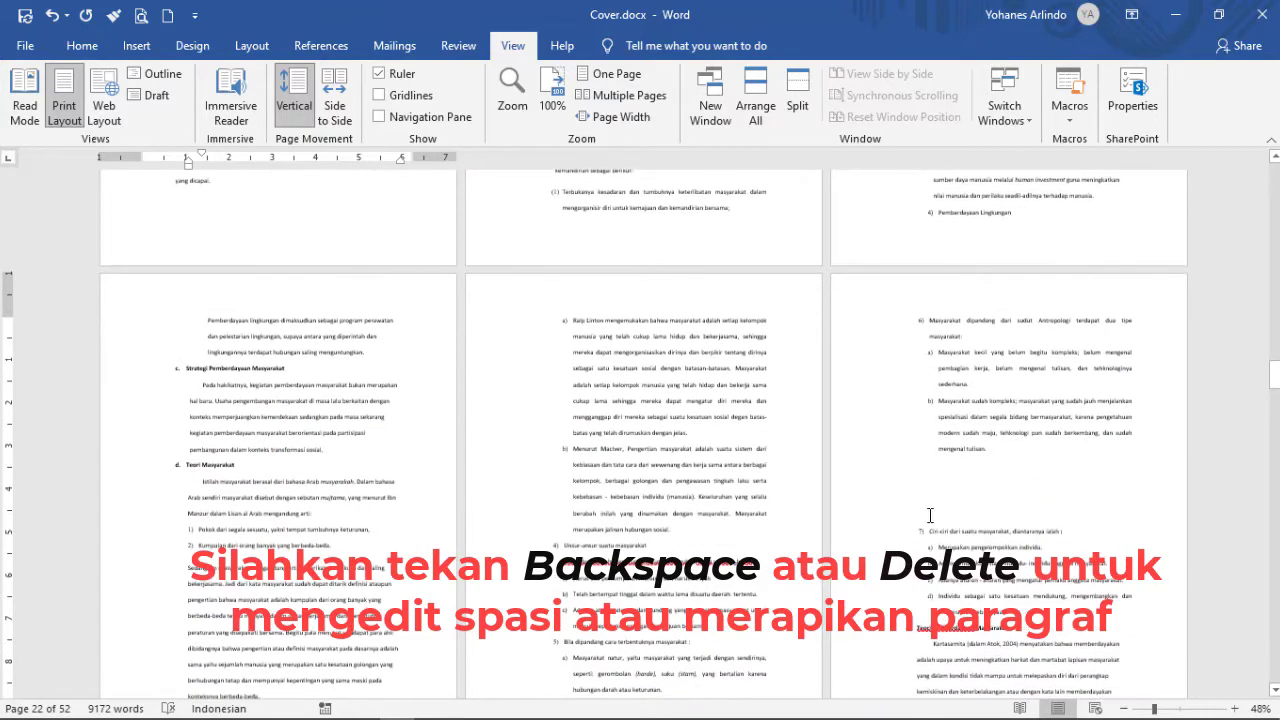
# Step: Delete the blank lines above the list item 7) Ciri-ciri dari suatu masyarakat
pyautogui.click(921, 511)
pyautogui.press('BackSpace')
pyautogui.press('BackSpace')
pyautogui.press('BackSpace')
pyautogui.press('BackSpace')
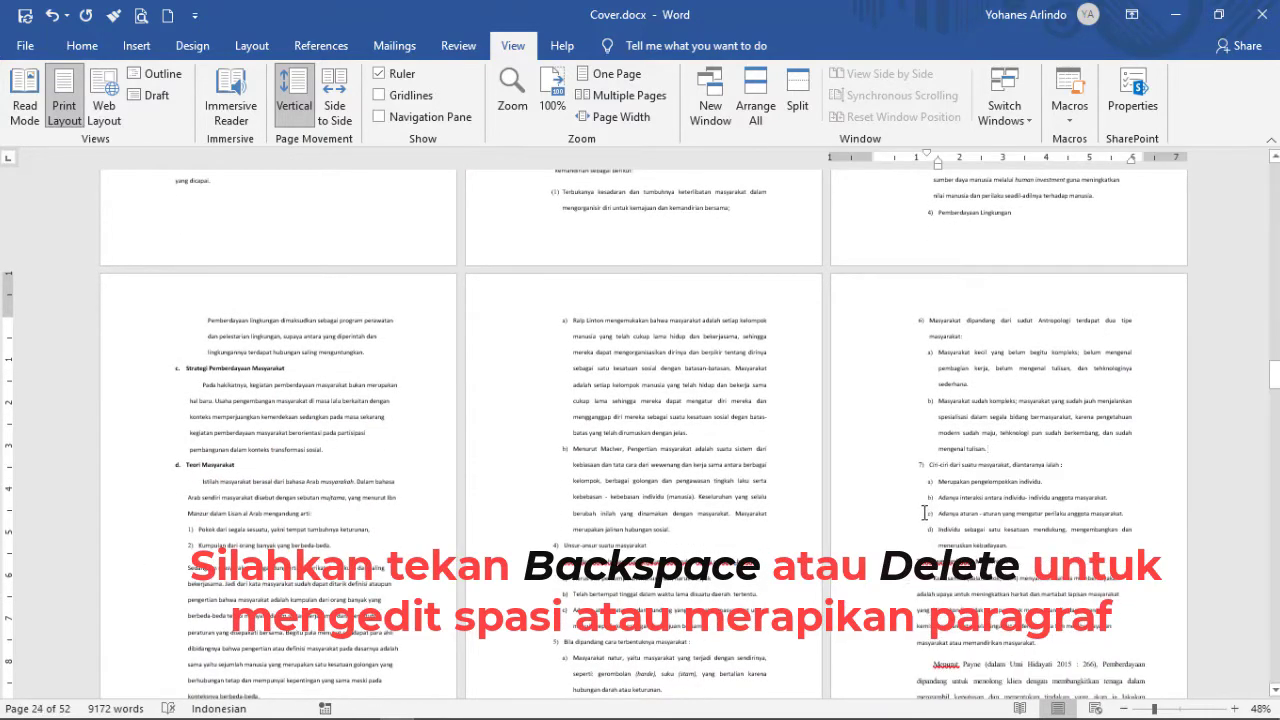
# Step: Delete the blank line between "yaitu" and a) Sejarah komunitas under 1) Faktor Internal
pyautogui.scroll(-8, 741, 540)
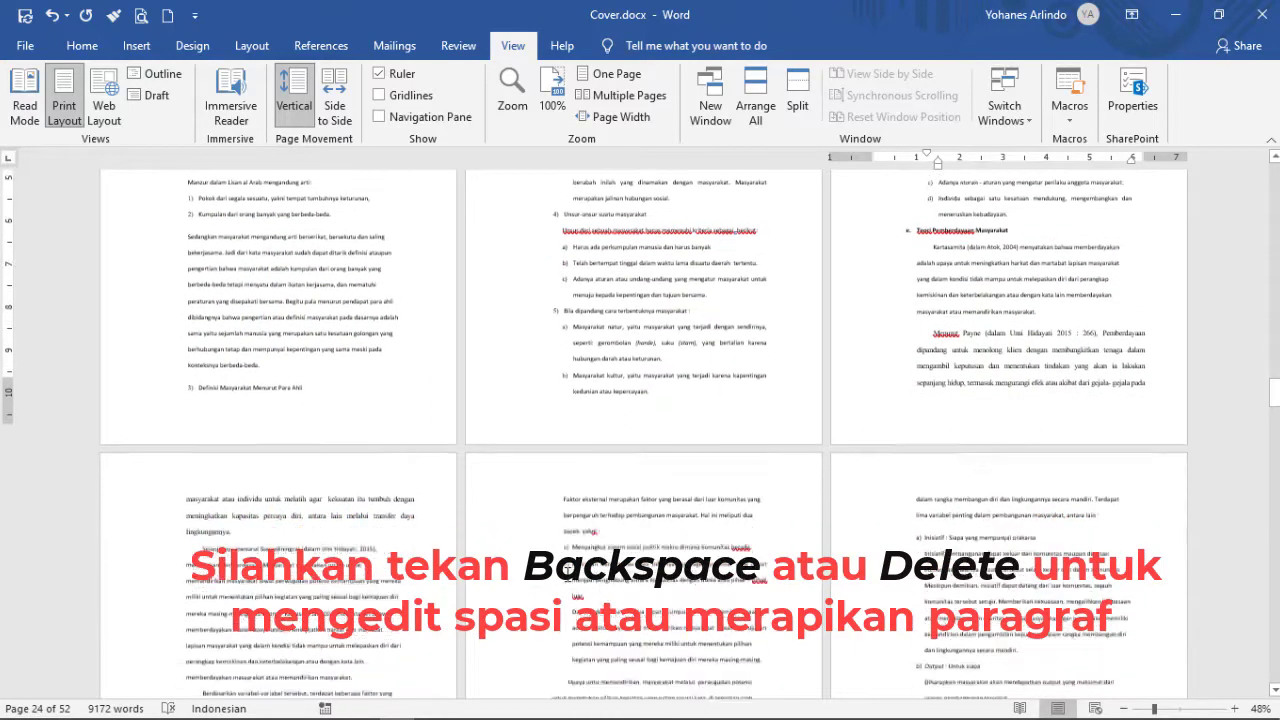
pyautogui.scroll(-4, 566, 572)
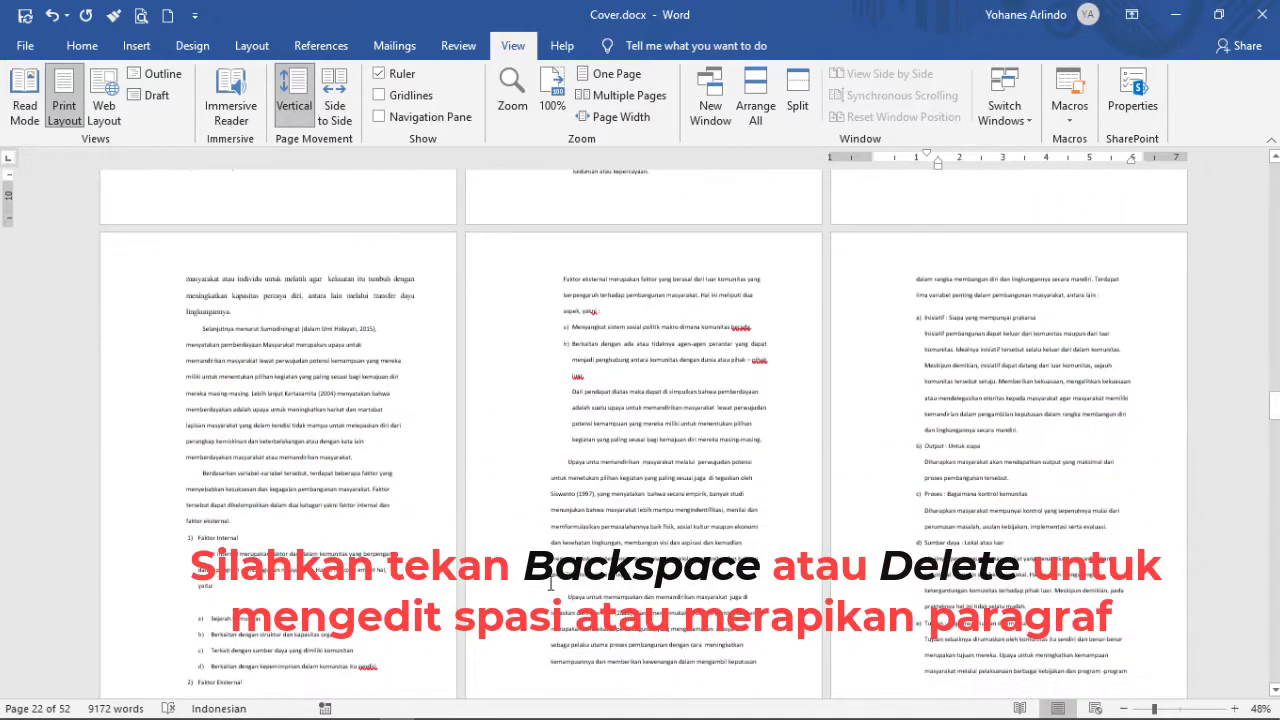
pyautogui.click(200, 606)
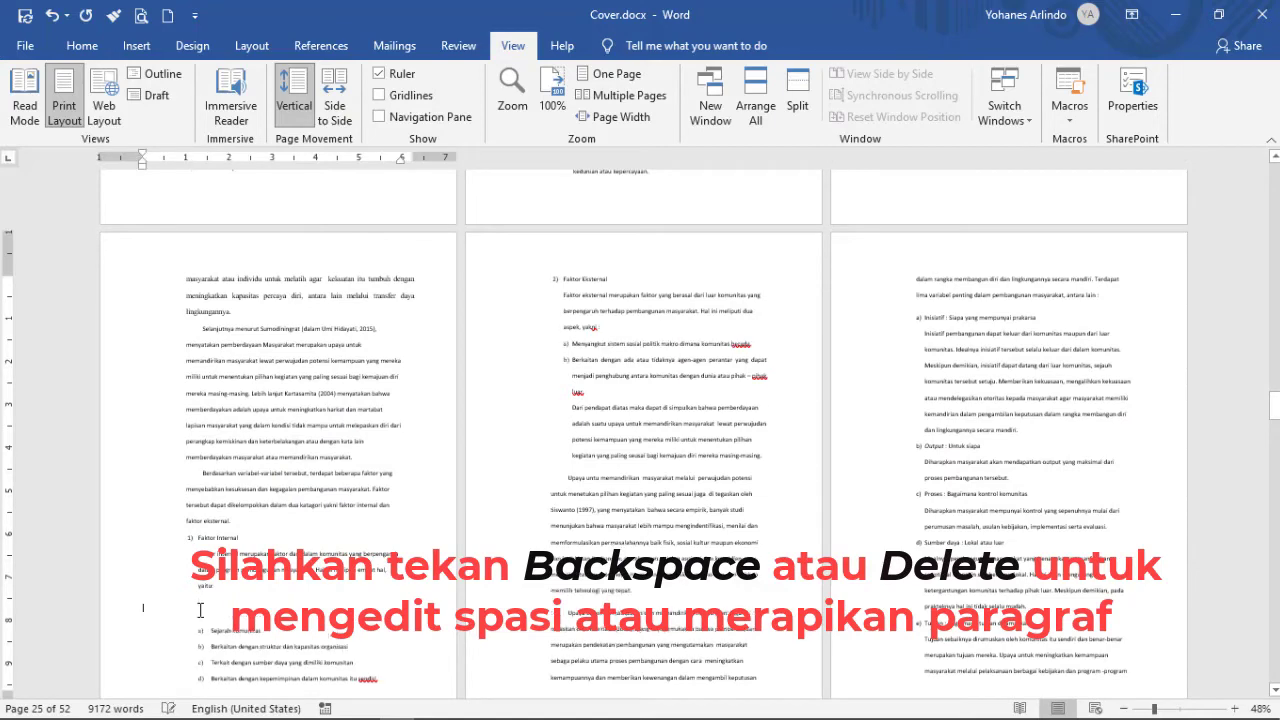
pyautogui.scroll(-3, 598, 478)
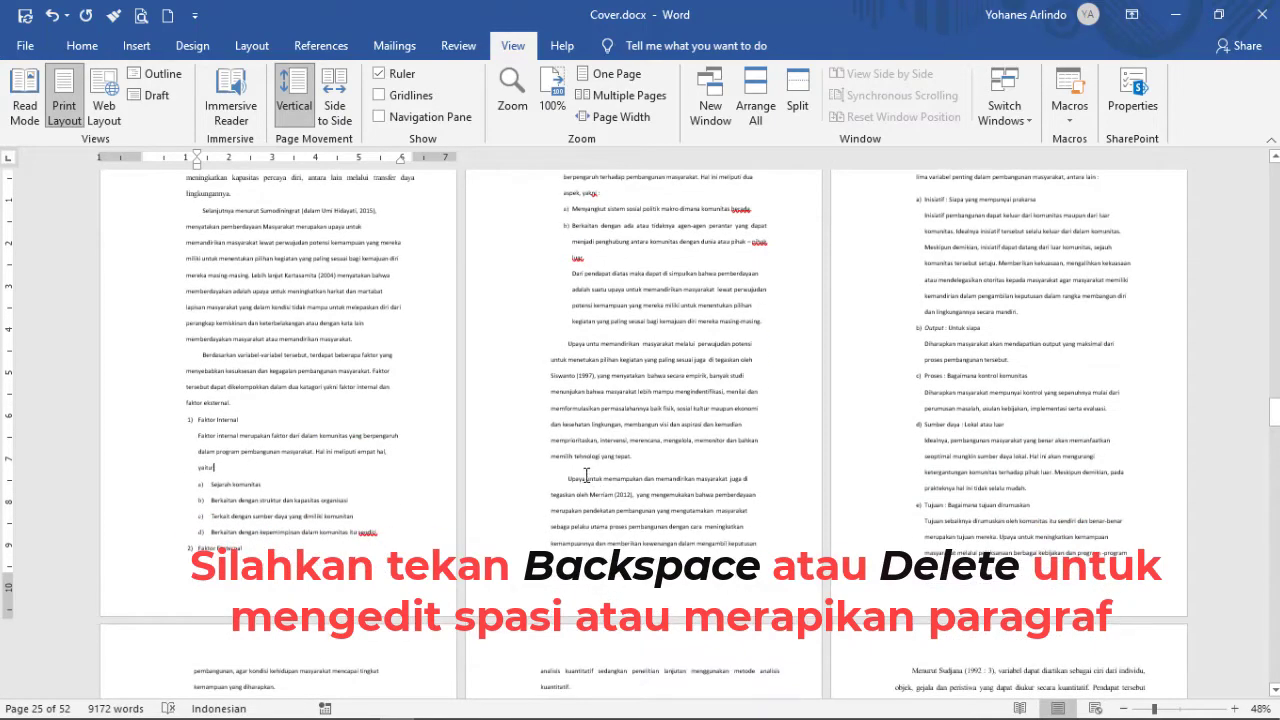
# Step: Delete the blank lines above the B. Hasil Penelitian yang Relevan and C. Kerangka Pemikiran headings in BAB II
pyautogui.scroll(-7, 587, 476)
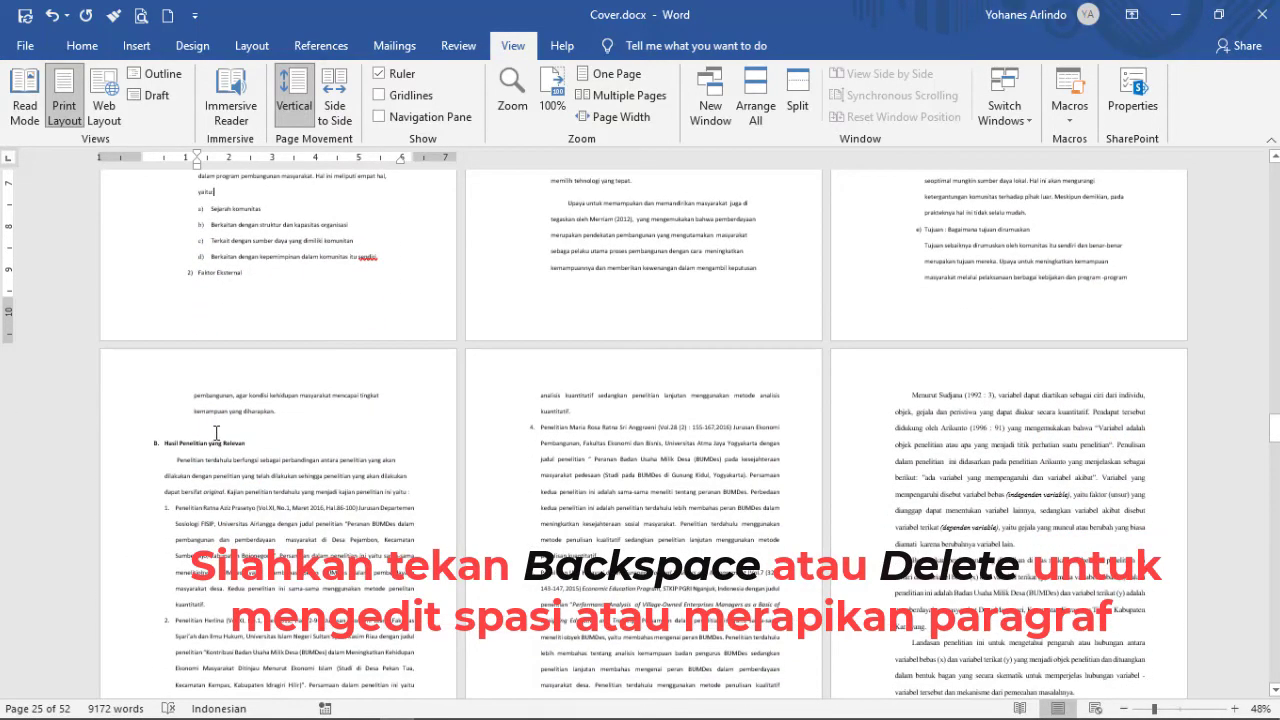
pyautogui.scroll(-9, 739, 544)
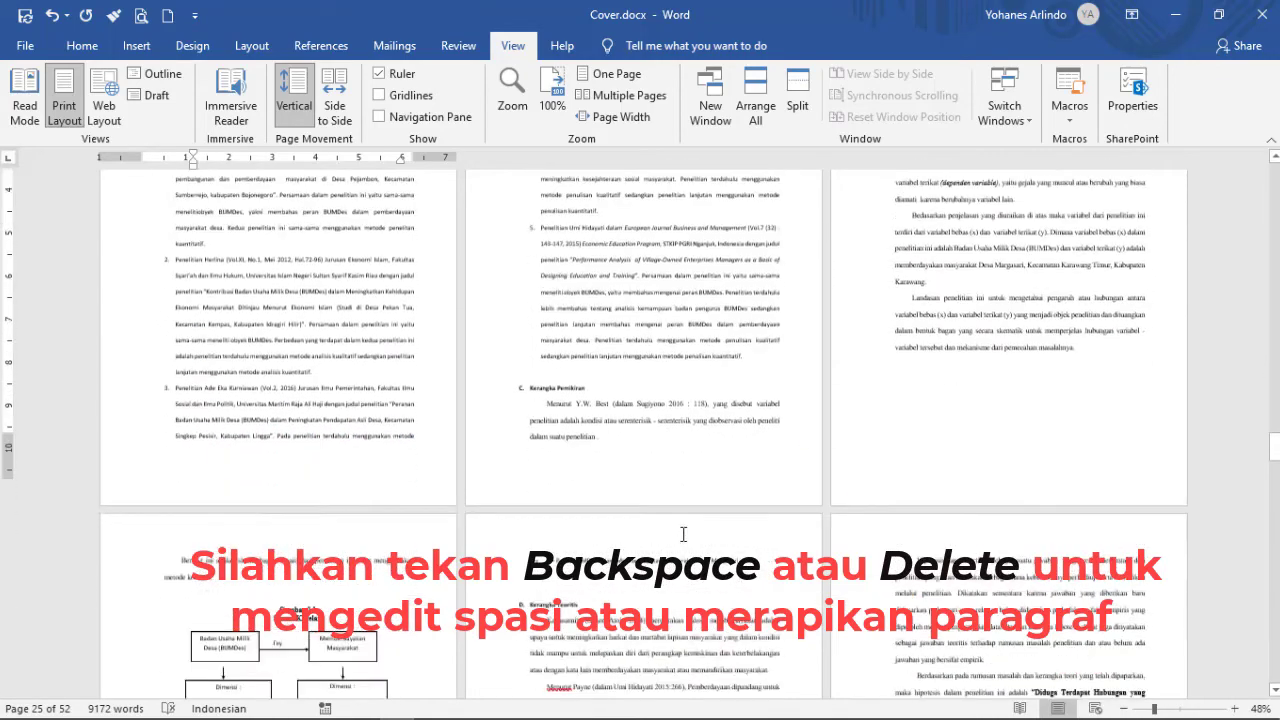
pyautogui.scroll(-1, 739, 544)
pyautogui.click(554, 357)
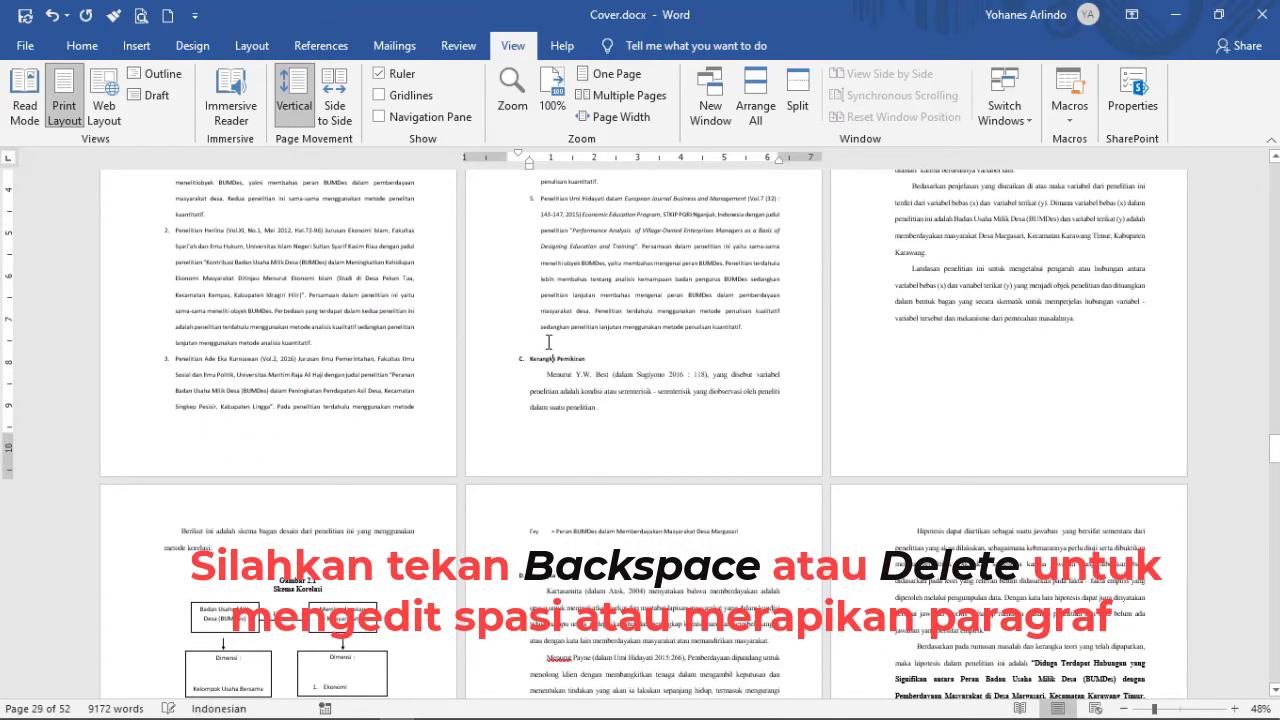
pyautogui.press('Return')
pyautogui.press('BackSpace')
# Step: Delete the surplus blank lines above the paragraph starting "Berikut ini adalah skema bagan desain" in Kerangka Pemikiran
pyautogui.scroll(-3, 966, 360)
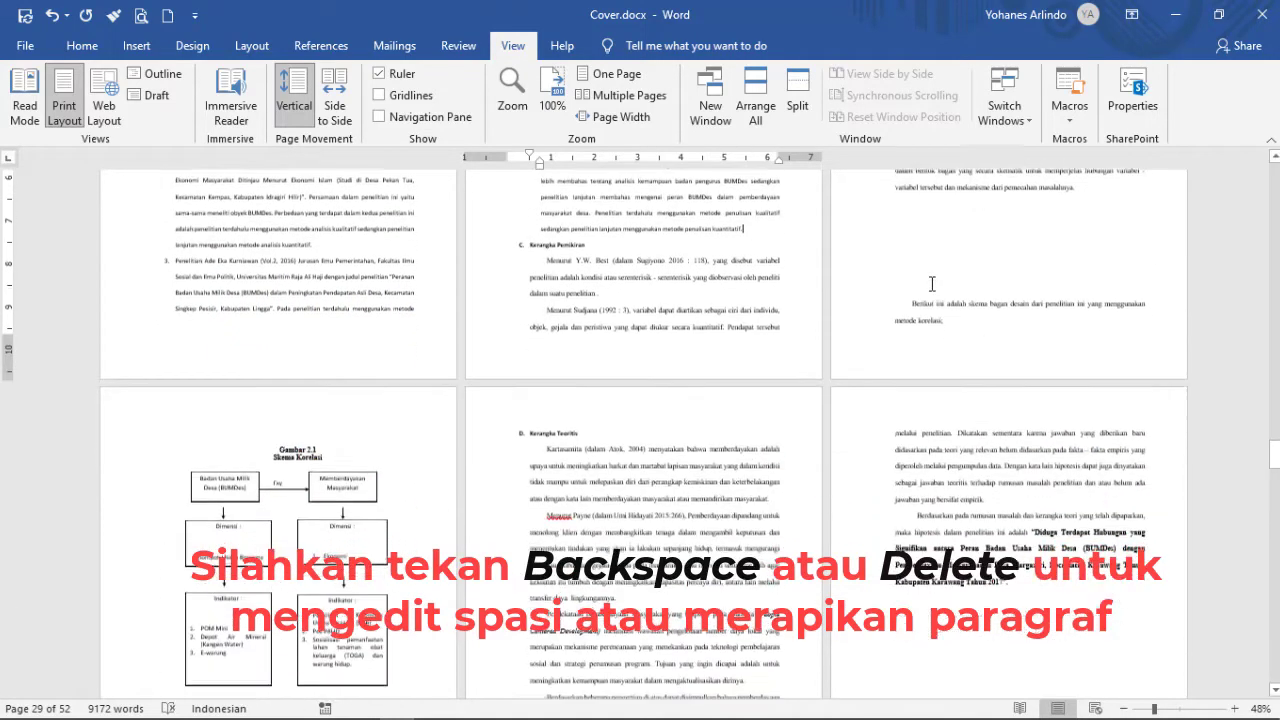
pyautogui.click(932, 277)
pyautogui.press('BackSpace')
pyautogui.press('BackSpace')
pyautogui.press('BackSpace')
pyautogui.press('BackSpace')
pyautogui.press('BackSpace')
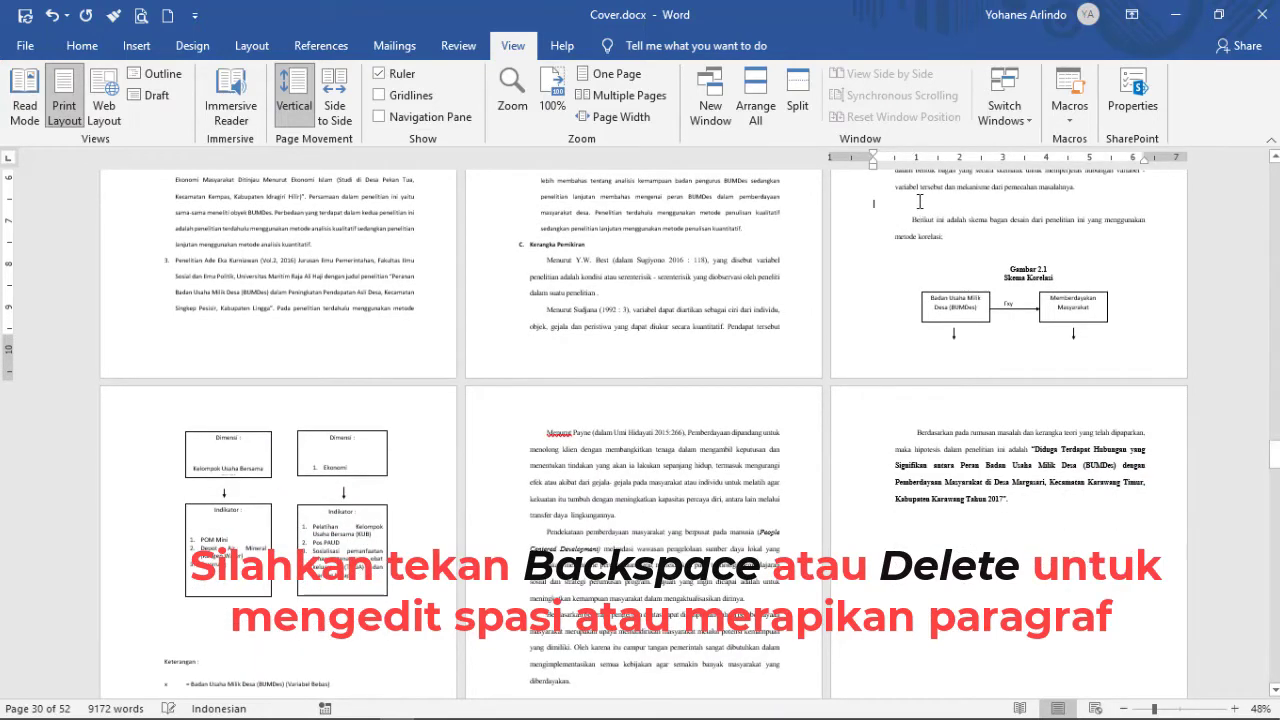
# Step: Delete the surplus blank lines between the Indikator boxes of Gambar 2.1 and the Keterangan list
pyautogui.scroll(-6, 503, 452)
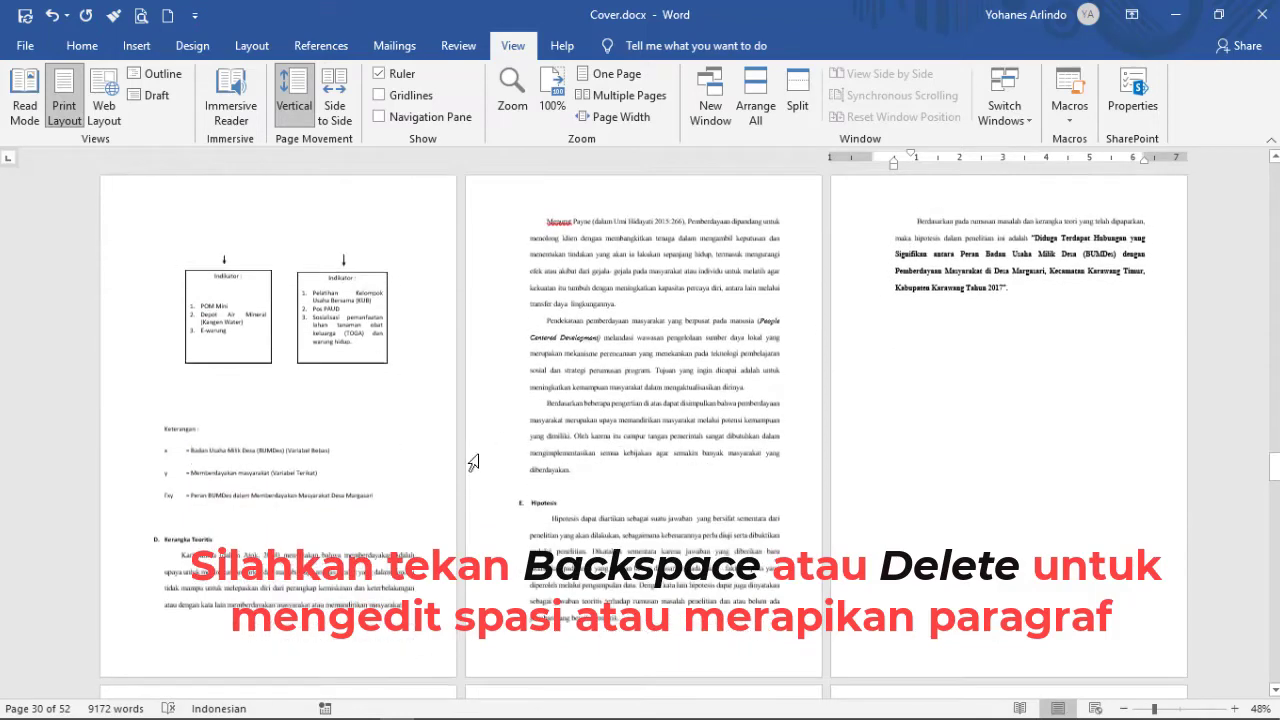
pyautogui.click(182, 410)
pyautogui.press('BackSpace')
pyautogui.press('BackSpace')
pyautogui.press('BackSpace')
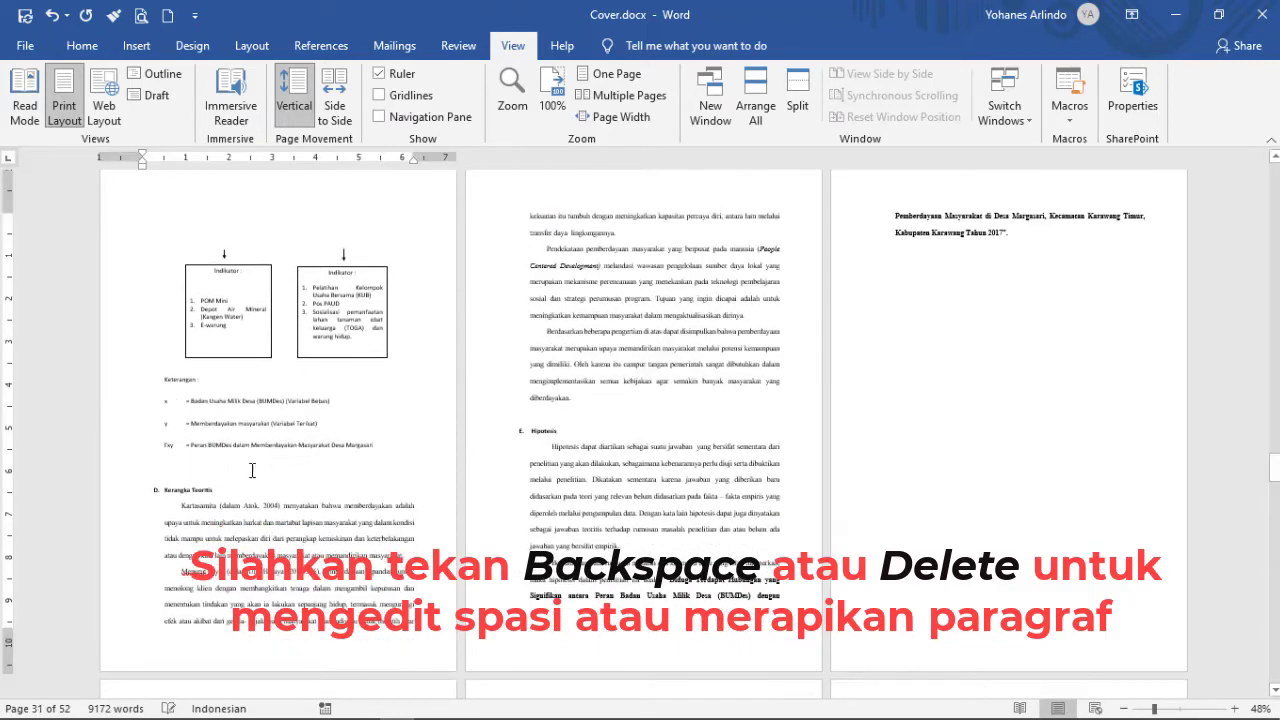
# Step: Delete the blank lines above the D. Kerangka Teoritis and E. Hipotesis headings
pyautogui.press('BackSpace')
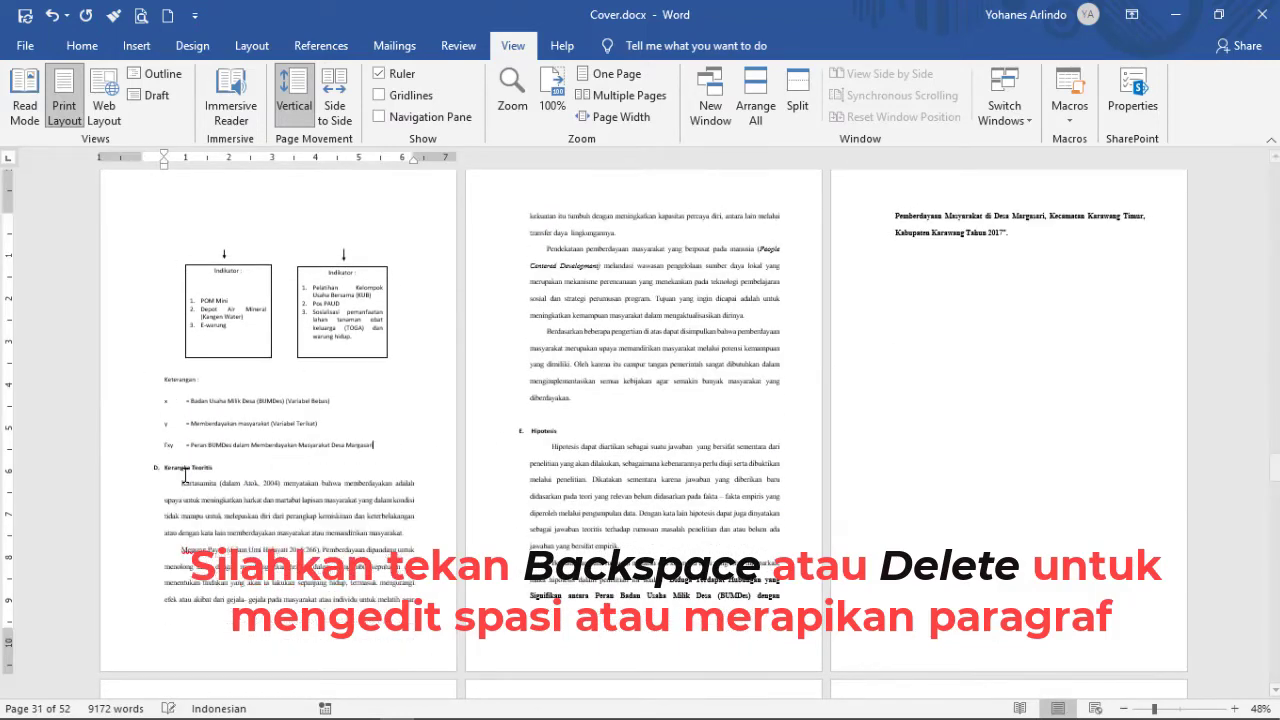
pyautogui.click(534, 415)
pyautogui.press('BackSpace')
# Step: Delete the blank lines between the t hitung formula and the B. Desain Penelitian heading in the Metodologi Penelitian chapter
pyautogui.scroll(-2, 588, 431)
pyautogui.scroll(-12, 693, 481)
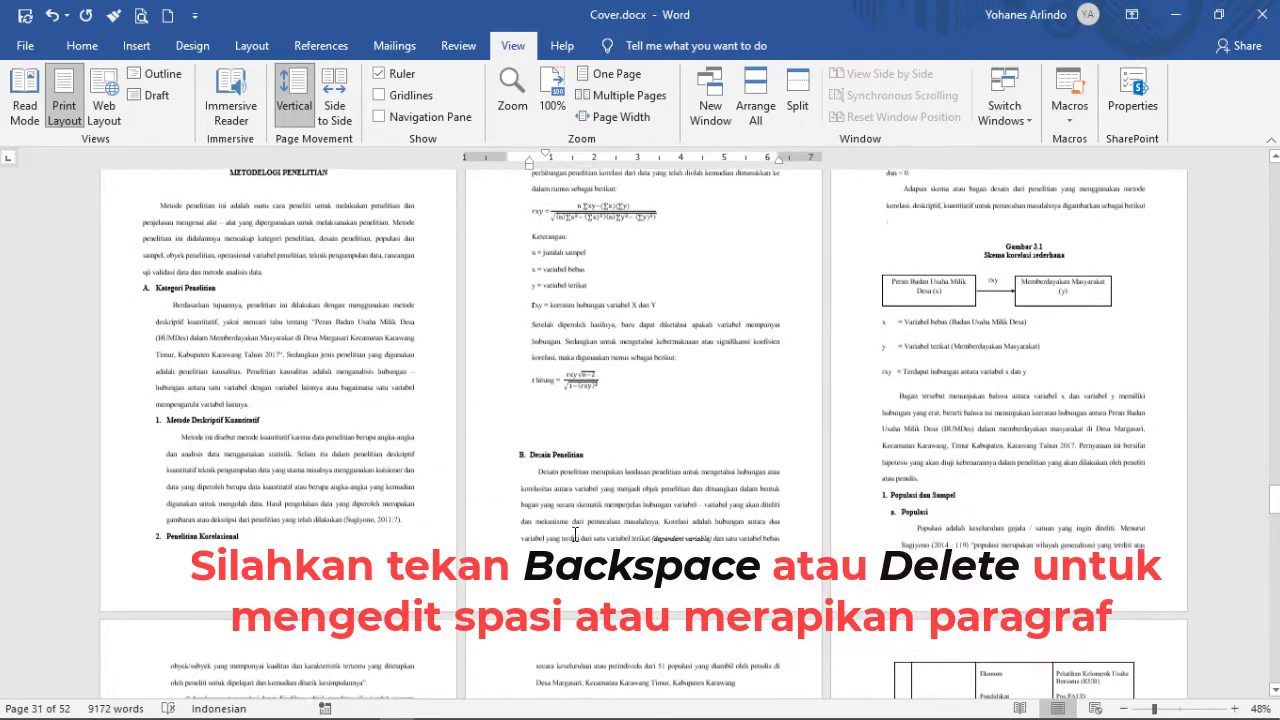
pyautogui.scroll(-2, 579, 534)
pyautogui.click(535, 365)
pyautogui.press('BackSpace')
pyautogui.press('BackSpace')
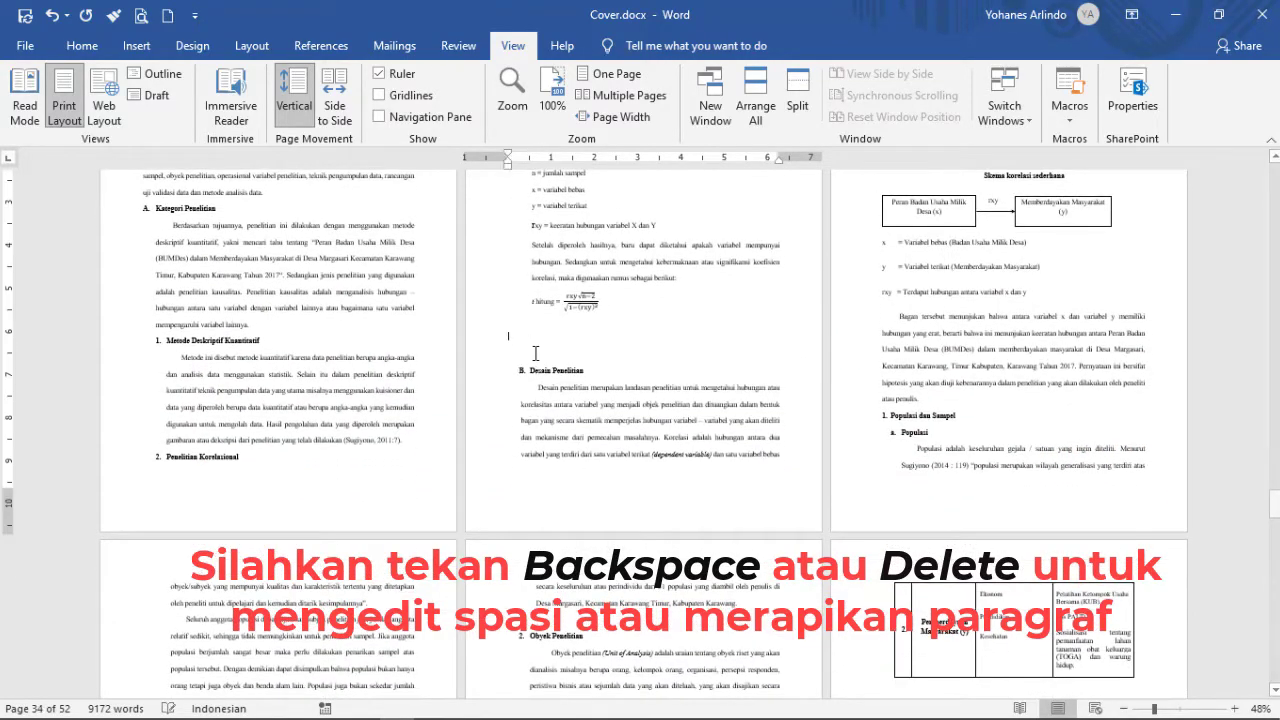
pyautogui.press('BackSpace')
pyautogui.press('BackSpace')
# Step: Delete the blank line above the 2. Obyek Penelitian heading, after the Sampel section
pyautogui.scroll(-2, 579, 443)
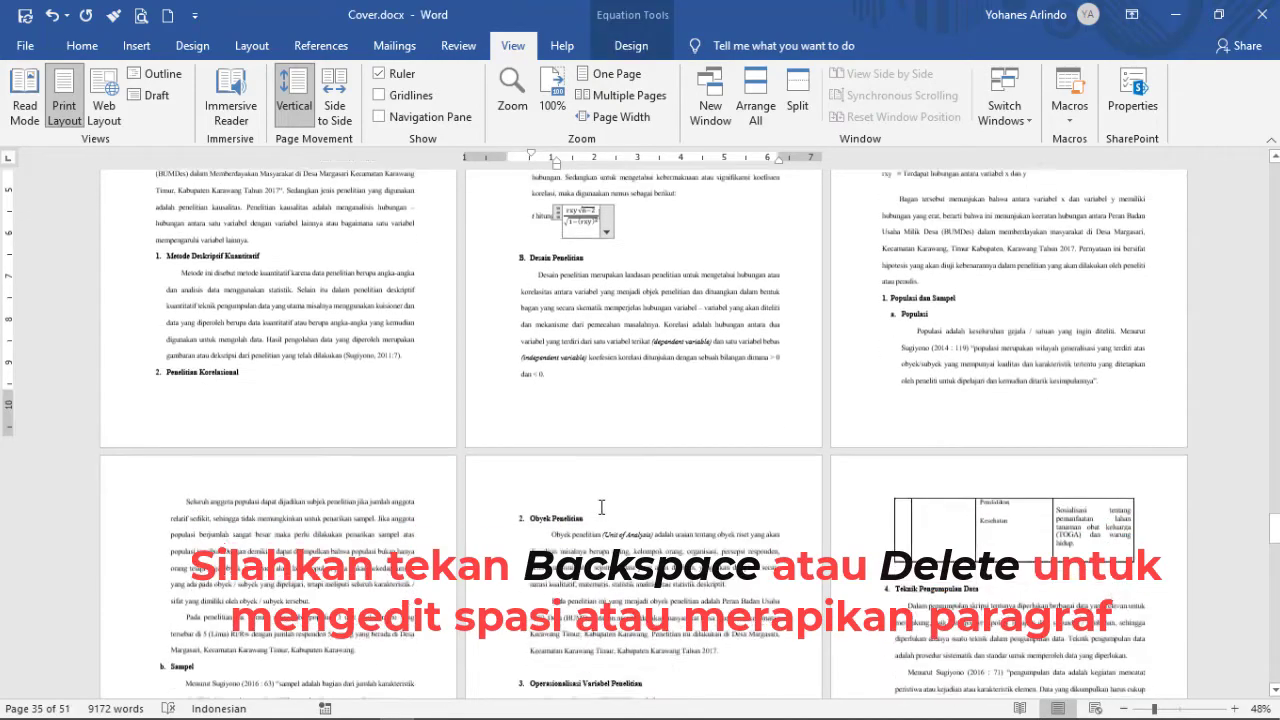
pyautogui.click(569, 481)
pyautogui.scroll(-10, 638, 507)
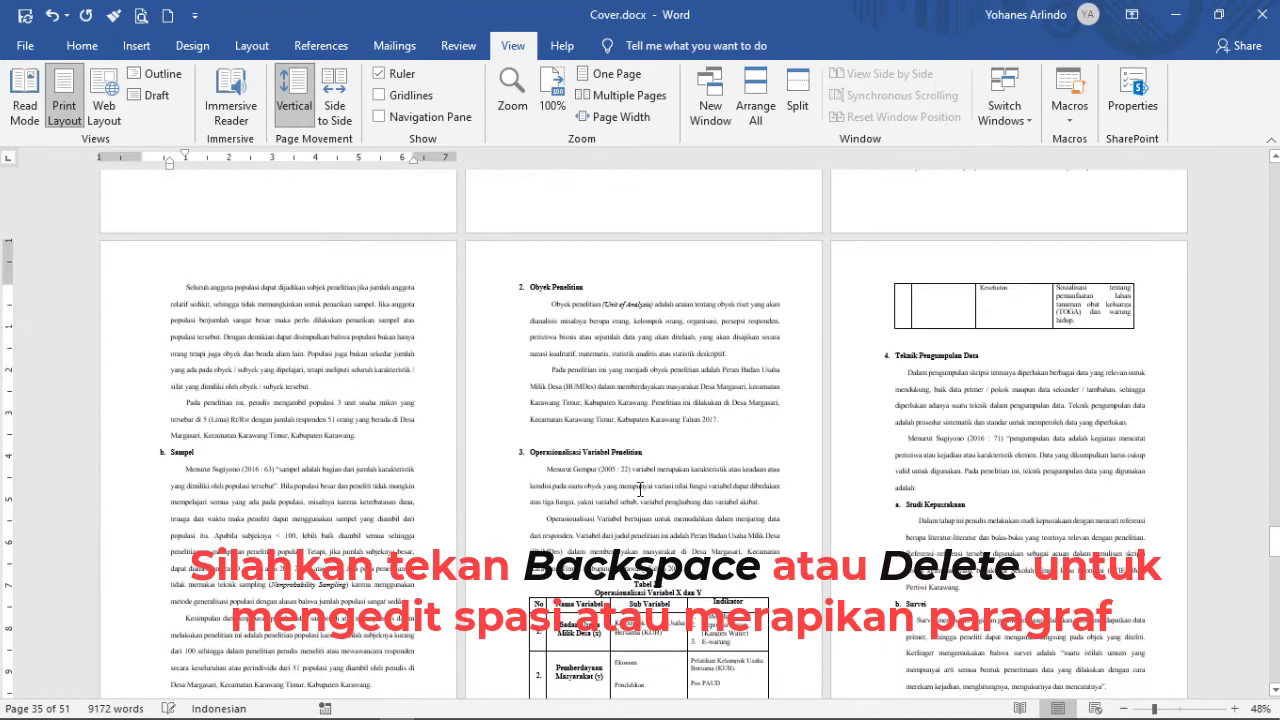
# Step: Reduce the blank space above 1) Dipandang dari cara menjawab and delete the blank line above the 5. Rancangan Uji Validasi Data dan Reliabilitas heading
pyautogui.scroll(-1, 638, 507)
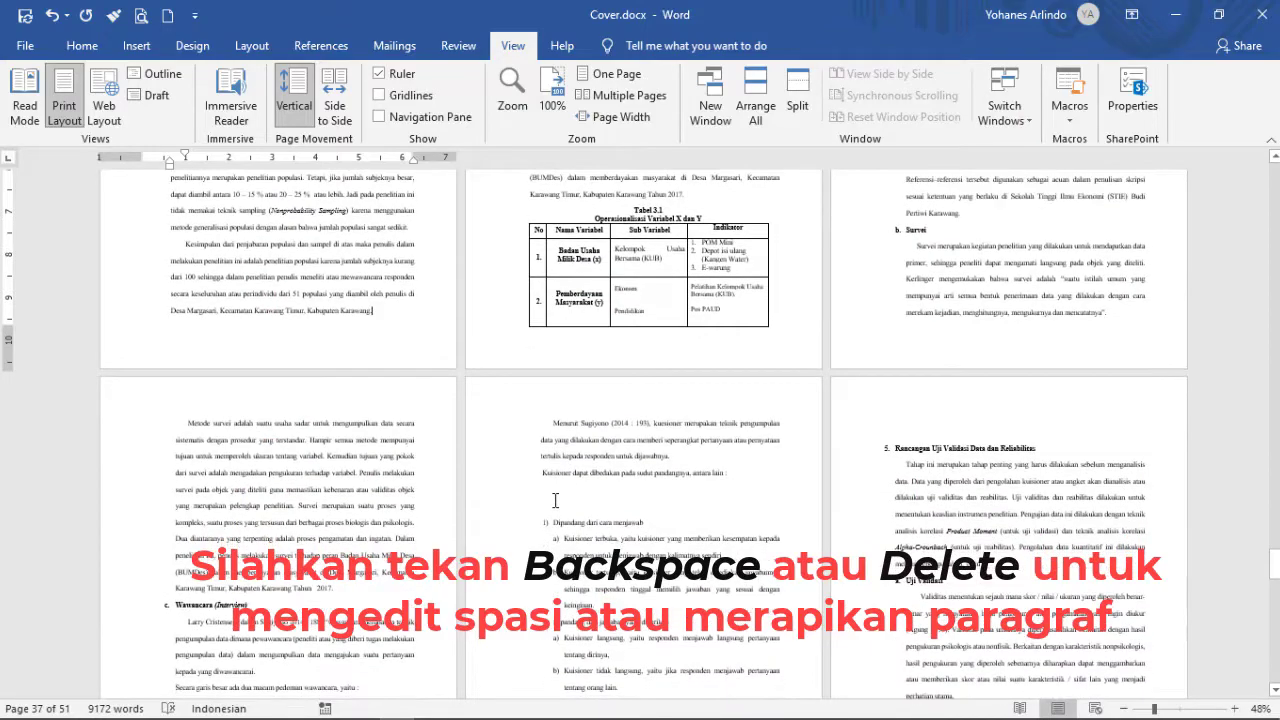
pyautogui.click(554, 500)
pyautogui.press('BackSpace')
pyautogui.press('BackSpace')
pyautogui.scroll(-1, 719, 505)
pyautogui.scroll(-8, 719, 505)
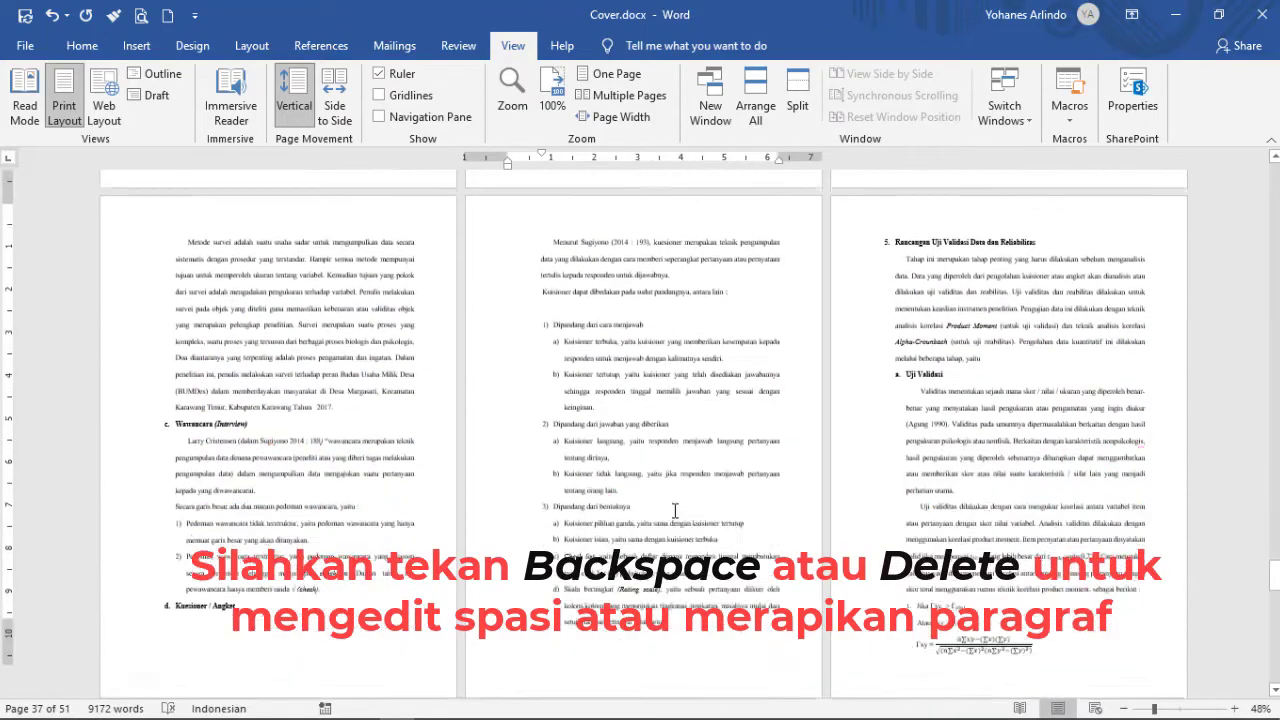
# Step: Delete the surplus blank lines above the Tabel 3.2 Analisis Uji Validasi caption
pyautogui.scroll(-3, 652, 537)
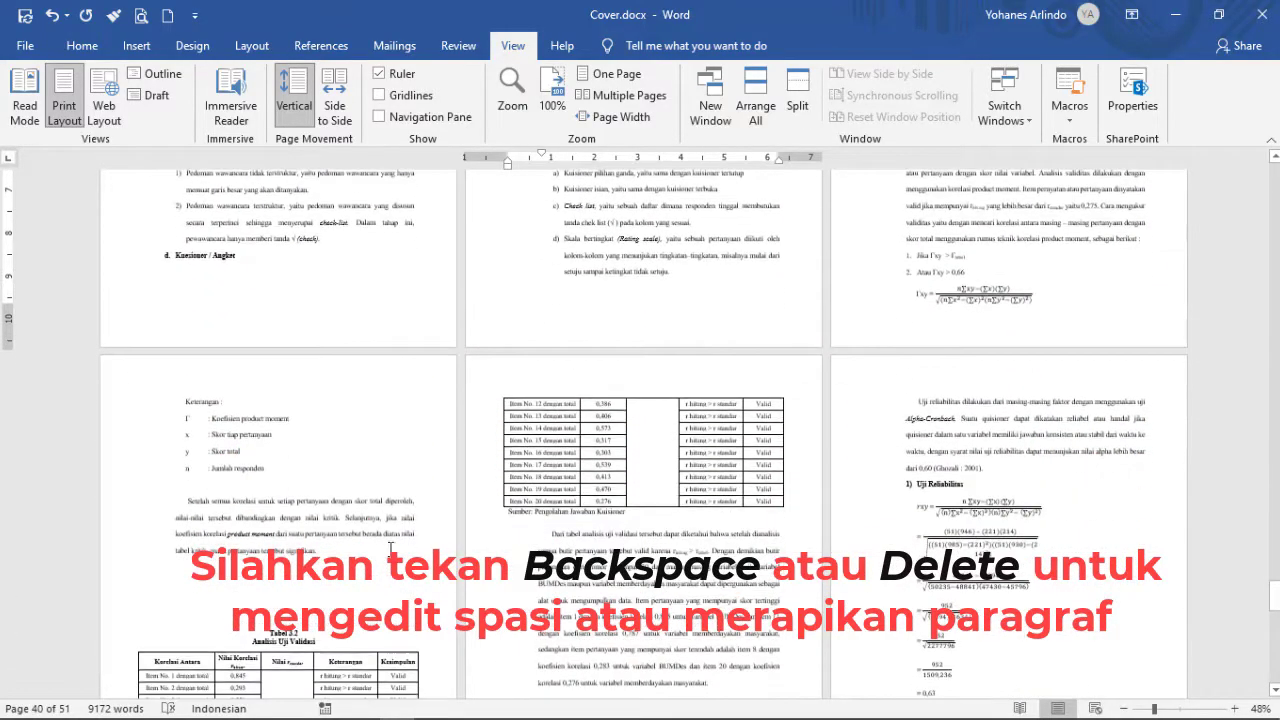
pyautogui.click(291, 575)
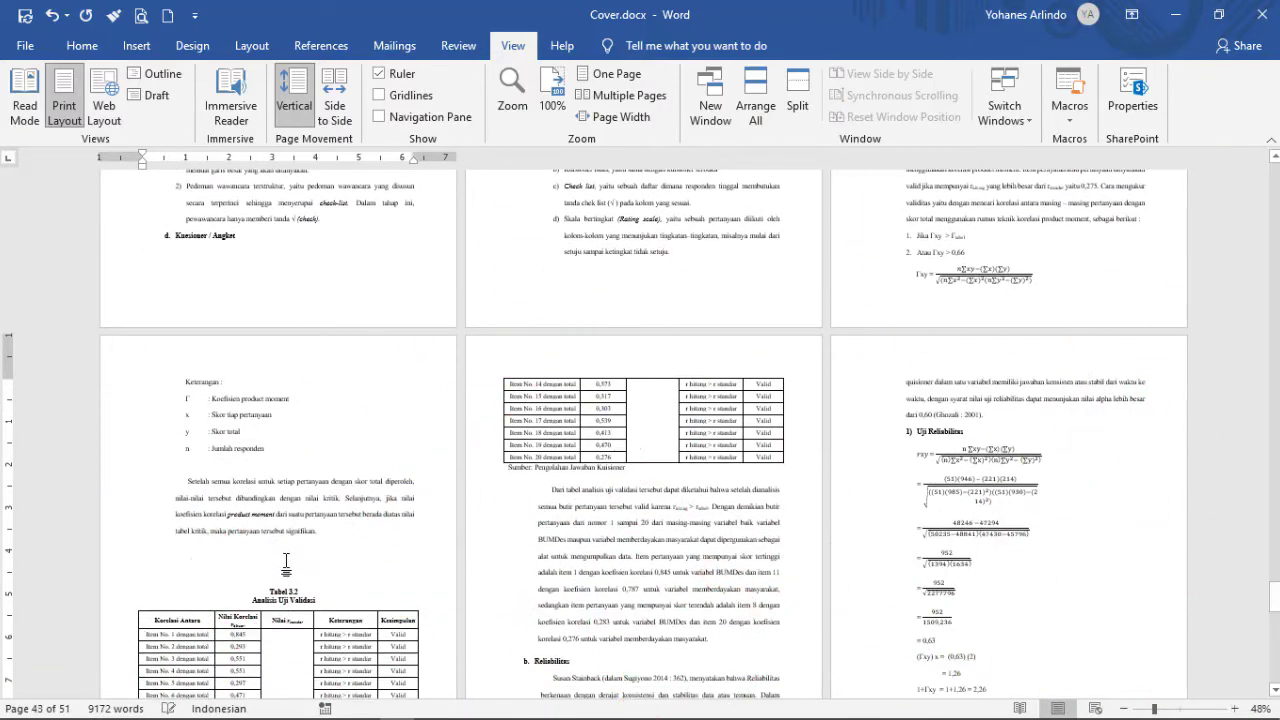
pyautogui.scroll(-8, 640, 550)
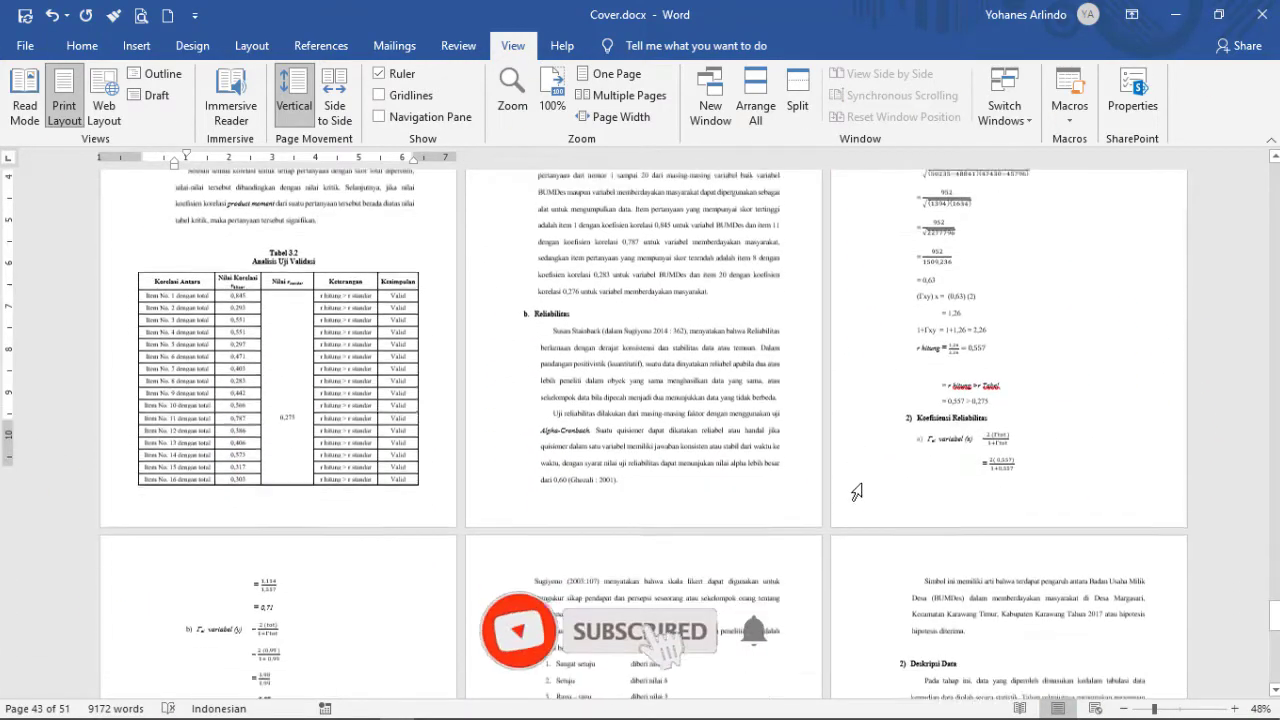
# Step: Check the remaining BAB III pages, from the Uji Hipotesis section to the Kesimpulan page, for surplus blank lines
pyautogui.scroll(-6, 628, 540)
pyautogui.click(559, 490)
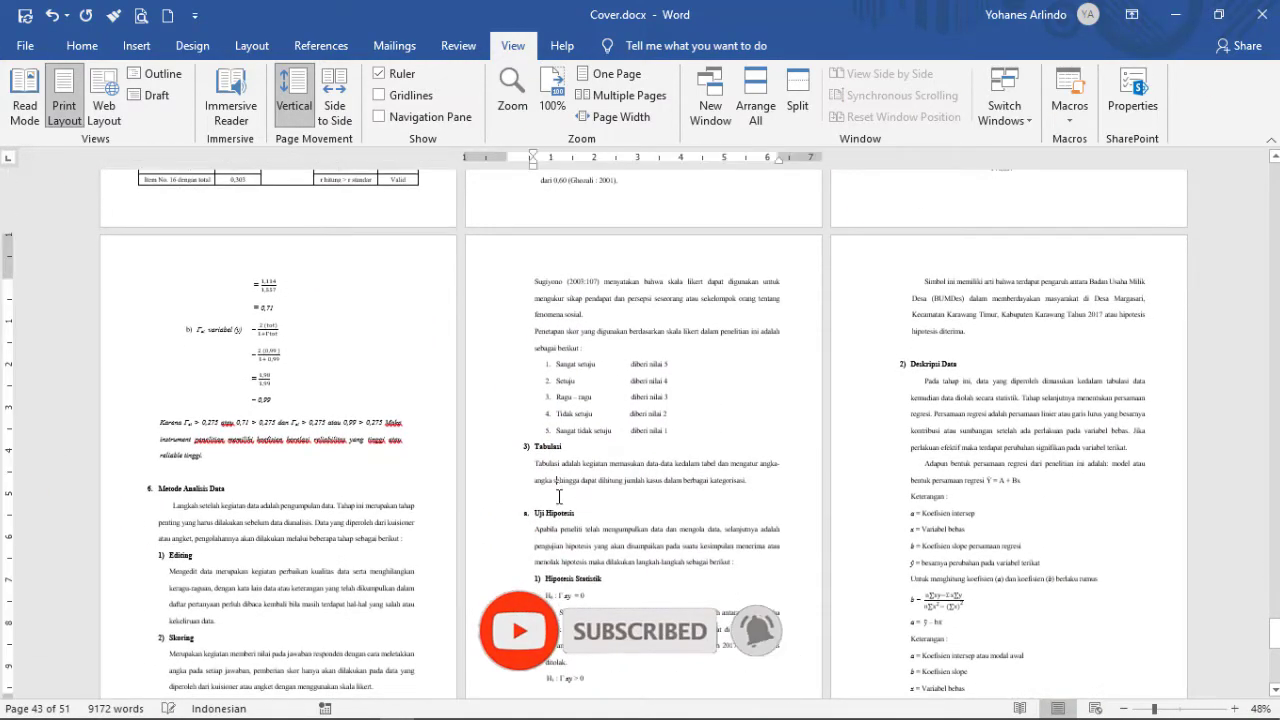
pyautogui.scroll(-2, 869, 494)
pyautogui.click(928, 254)
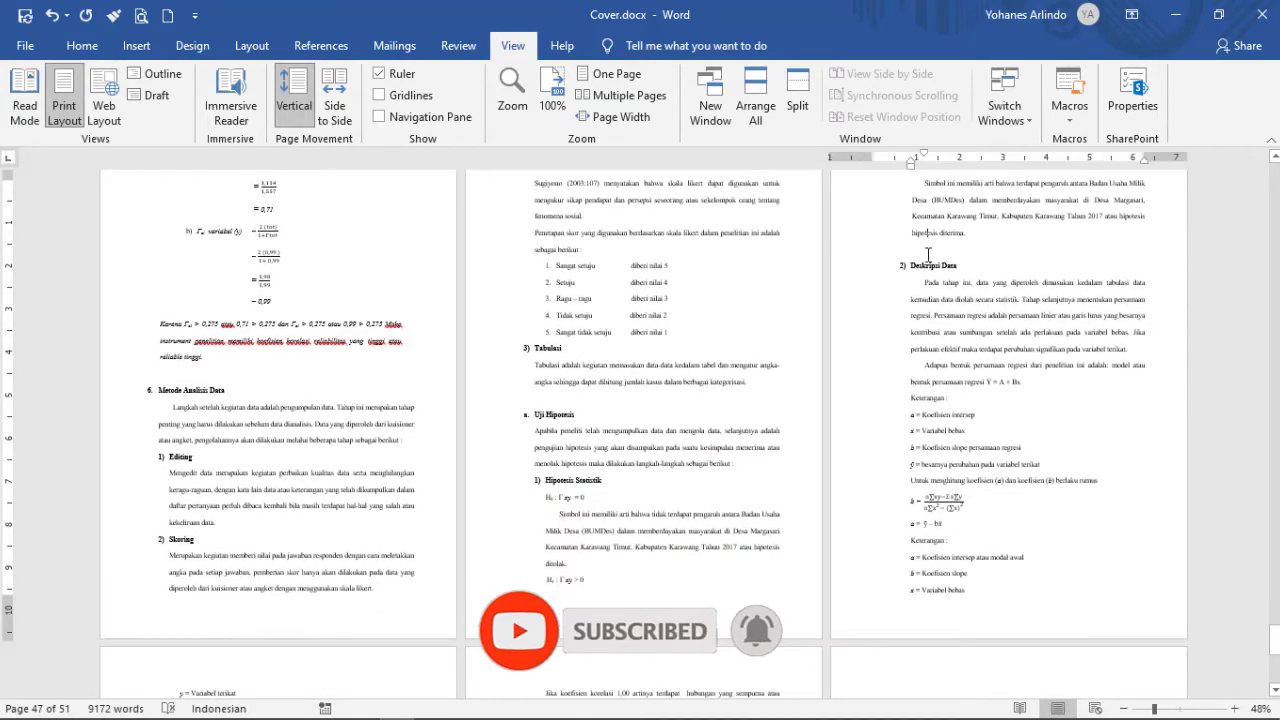
pyautogui.scroll(-10, 770, 524)
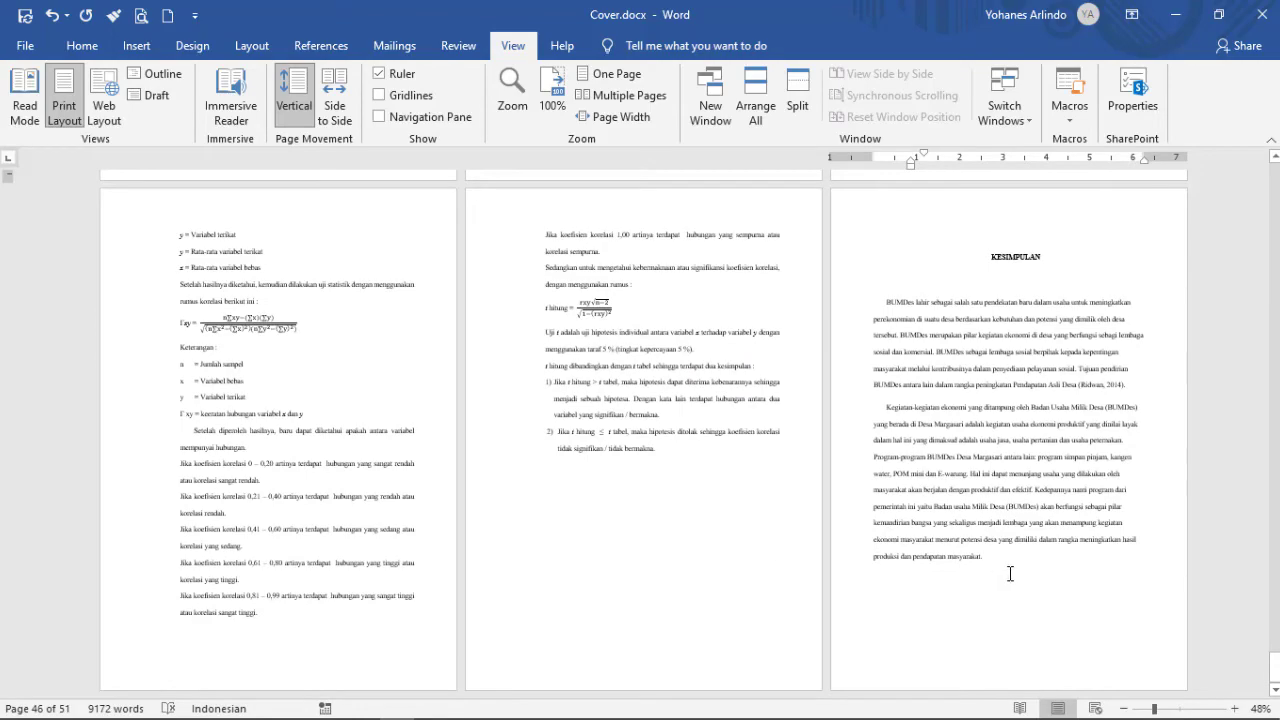
pyautogui.scroll(2, 1010, 560)
# Step: Set the font of the entire document to Times New Roman
pyautogui.moveTo(1274, 660); pyautogui.dragTo(1274, 177)
pyautogui.click(918, 354)
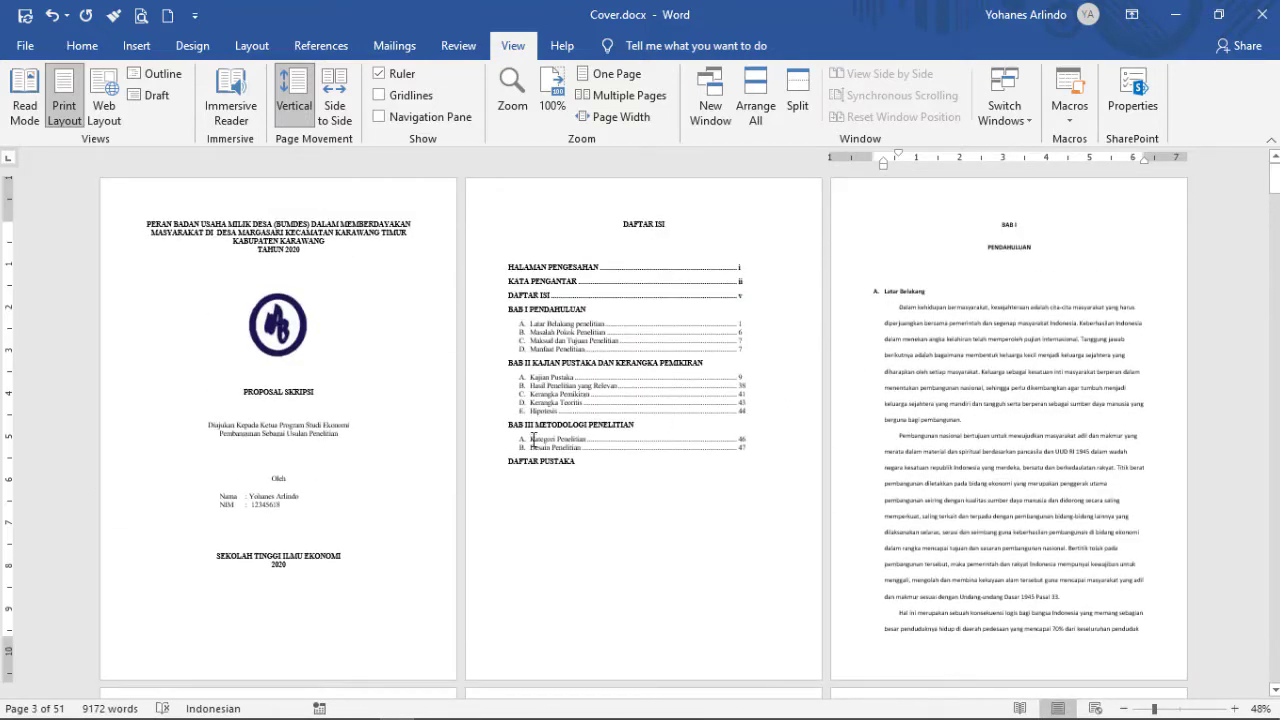
pyautogui.hotkey('ctrl', 'a')
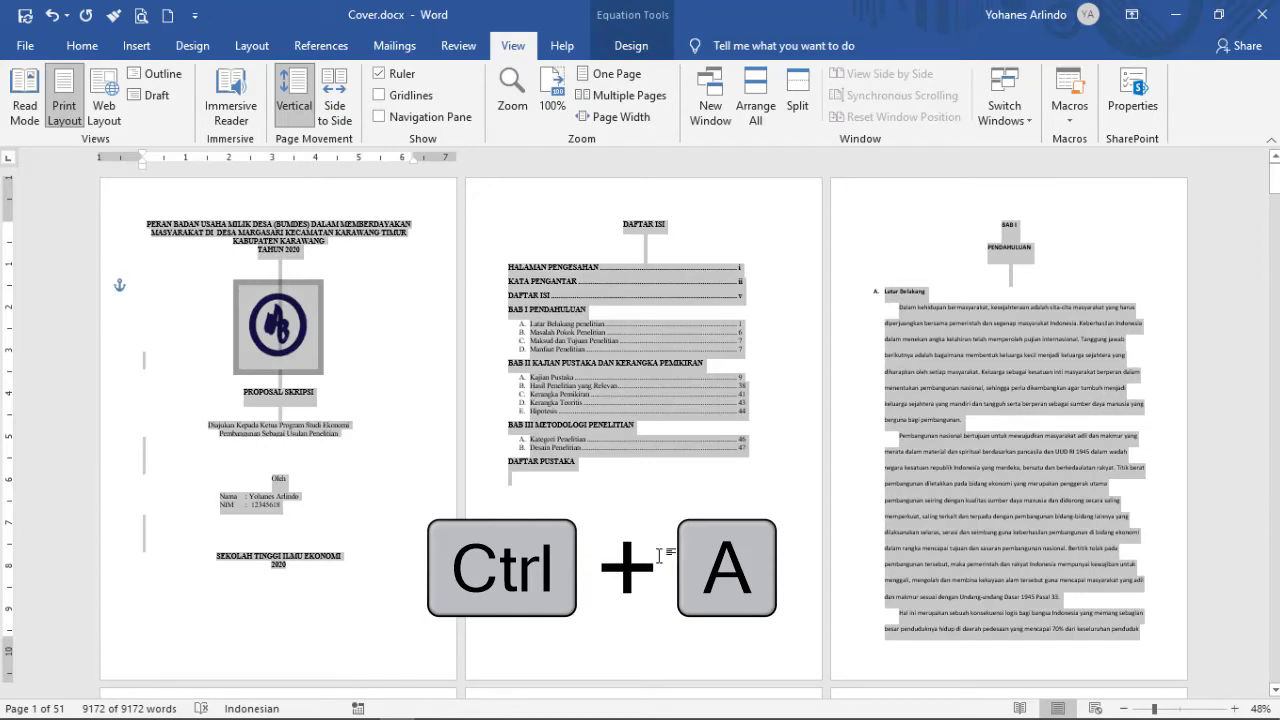
pyautogui.click(88, 46)
pyautogui.click(241, 82)
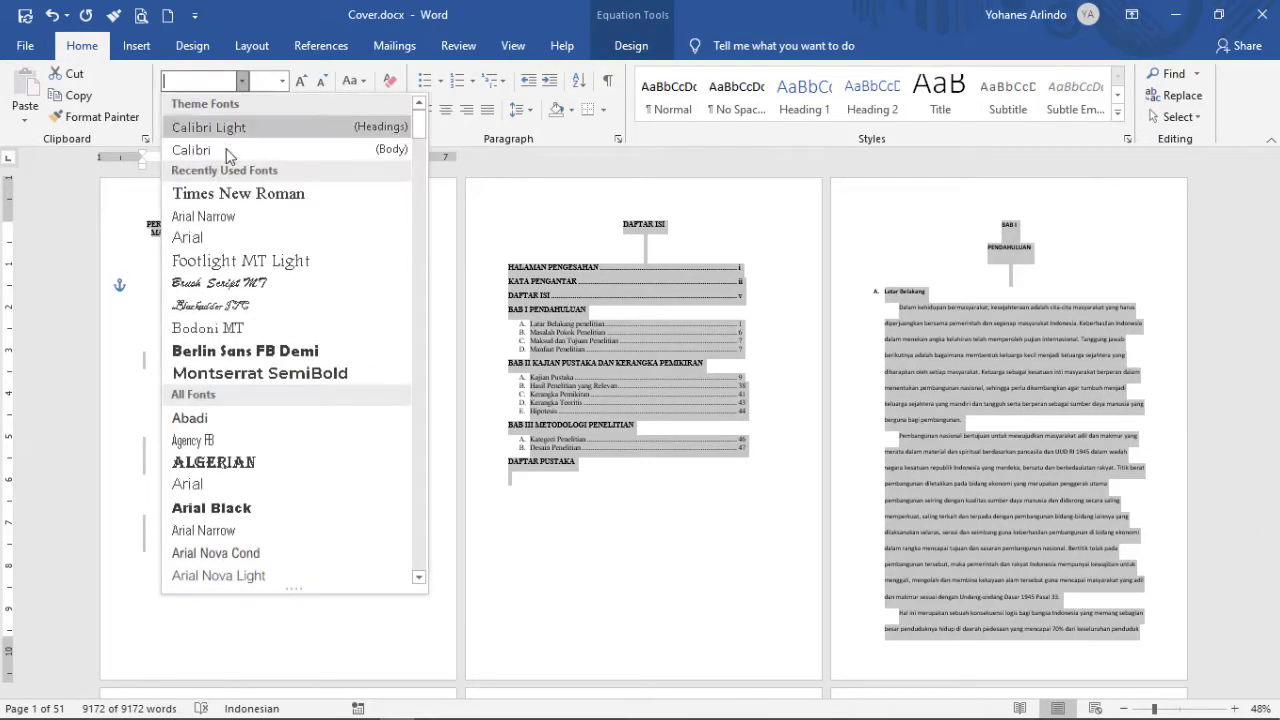
pyautogui.click(228, 195)
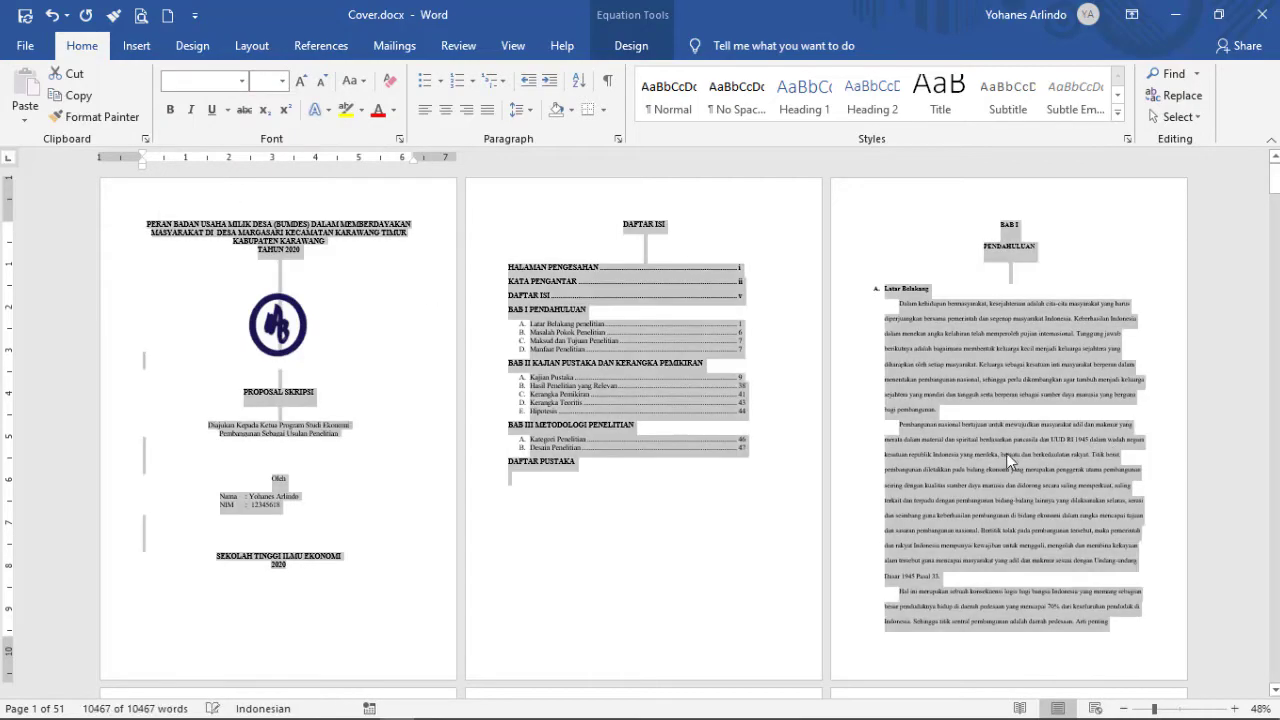
pyautogui.click(1006, 453)
# Step: Justify all text from the BAB I heading through the end of the document
pyautogui.scroll(-10, 900, 480)
pyautogui.scroll(5, 829, 505)
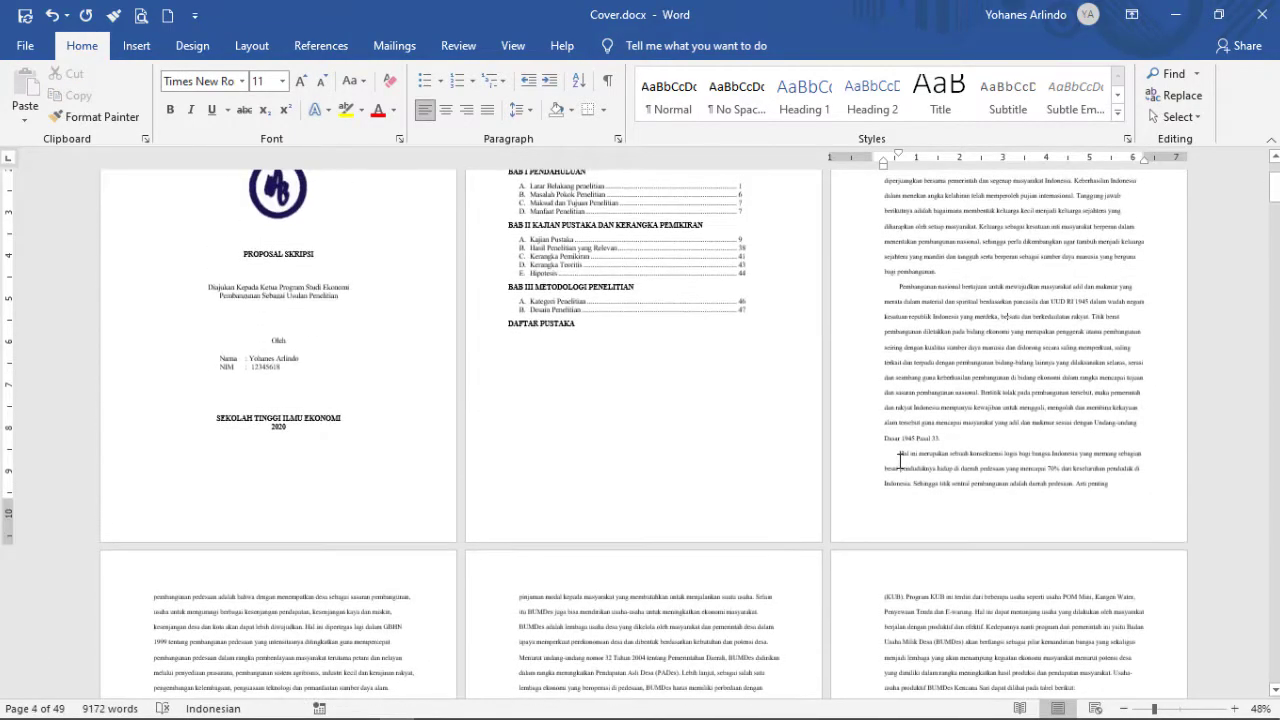
pyautogui.scroll(2, 903, 458)
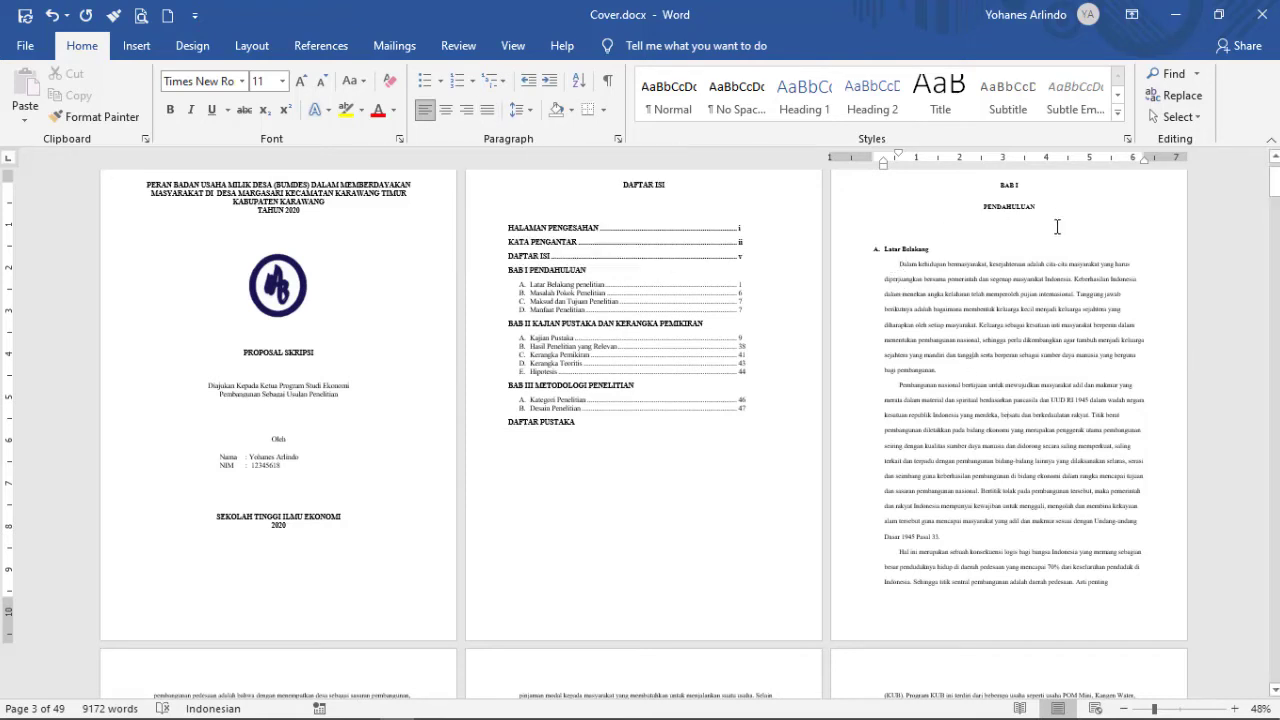
pyautogui.scroll(1, 1059, 223)
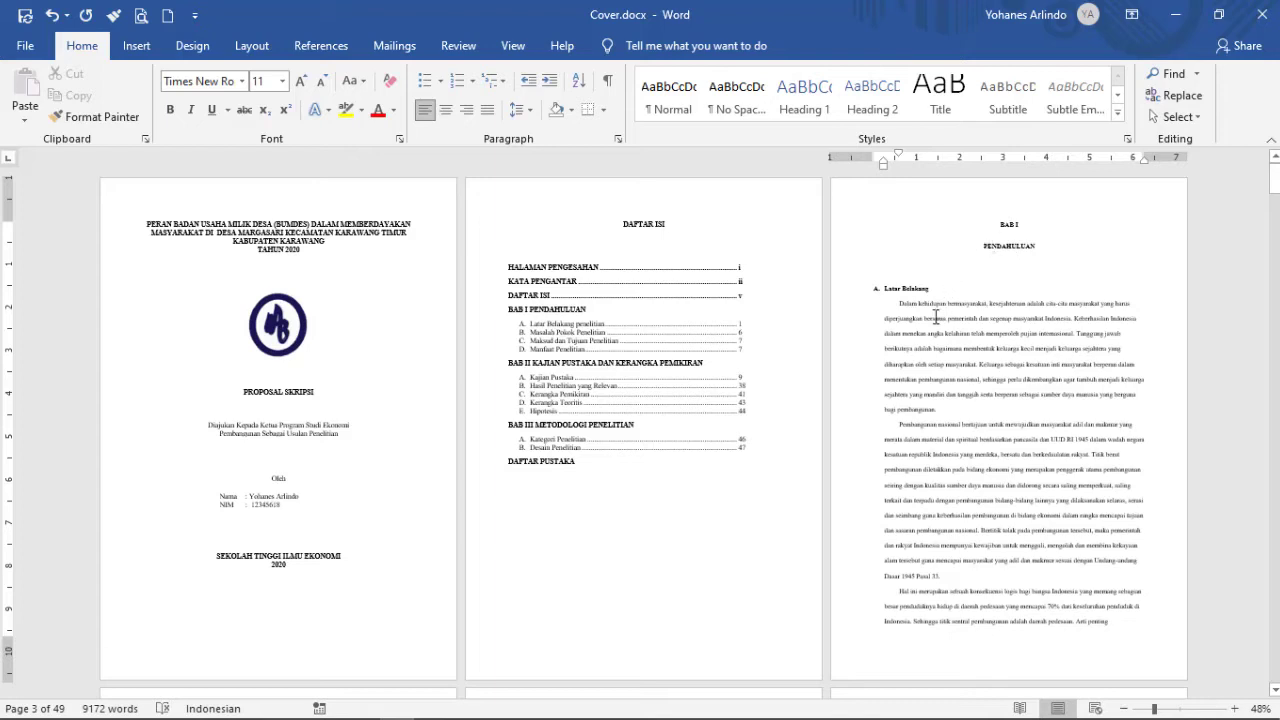
pyautogui.click(998, 230)
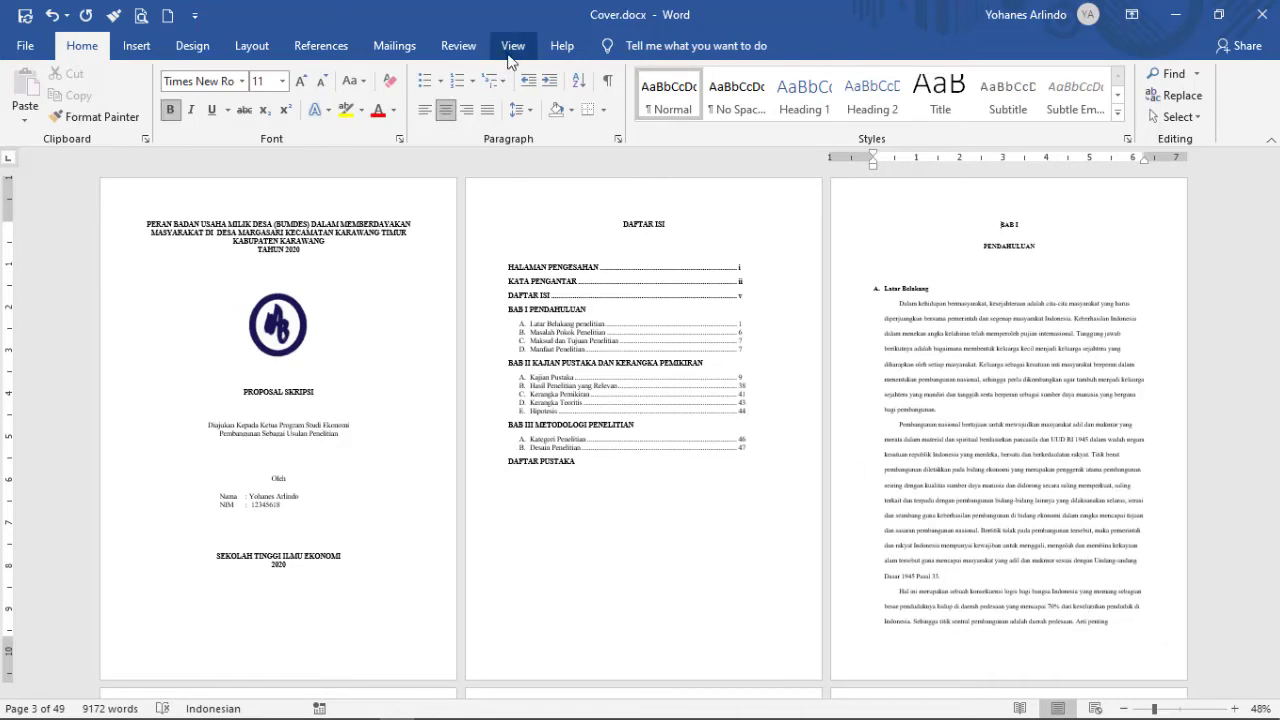
pyautogui.click(512, 45)
pyautogui.click(557, 90)
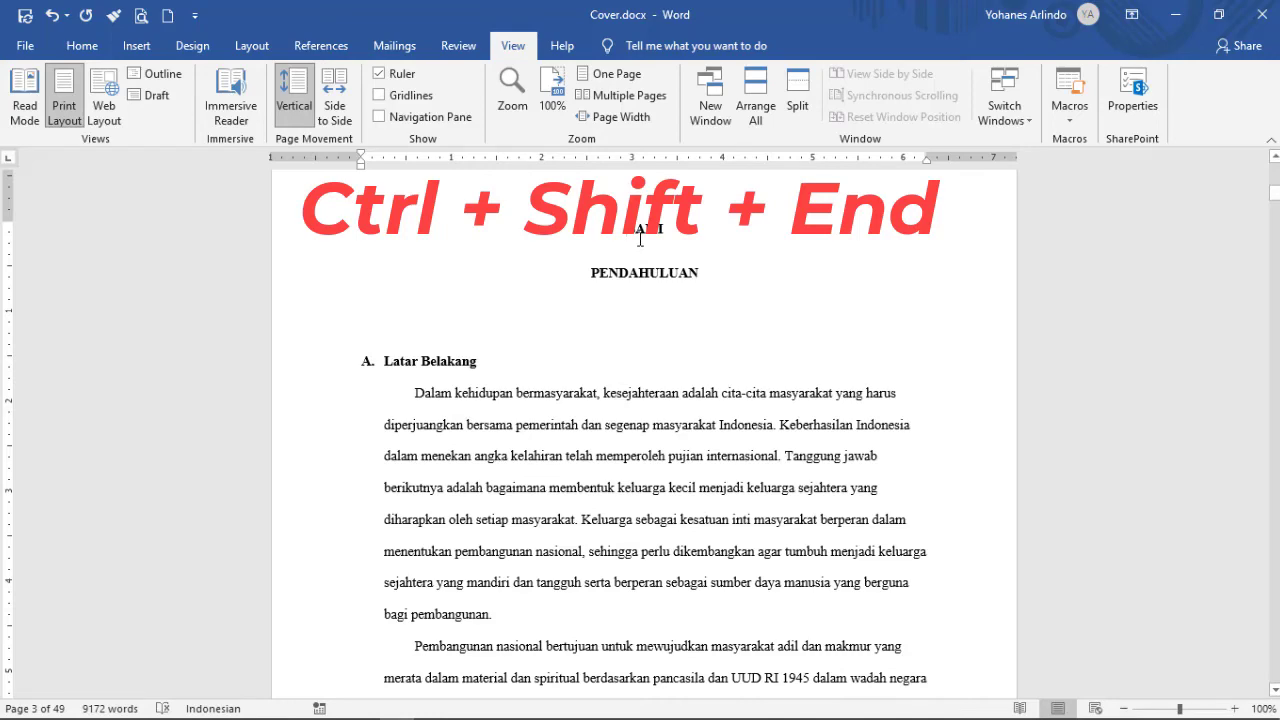
pyautogui.hotkey('ctrl', 'shift', 'End')
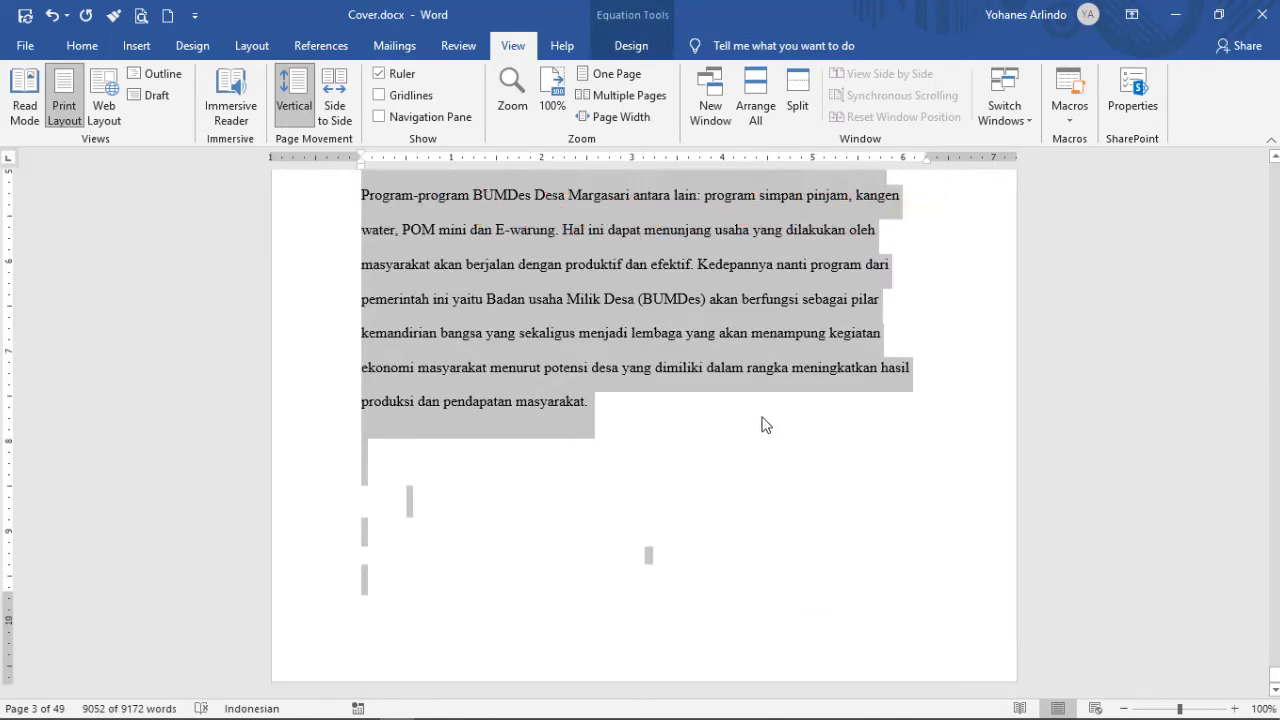
pyautogui.scroll(5, 765, 517)
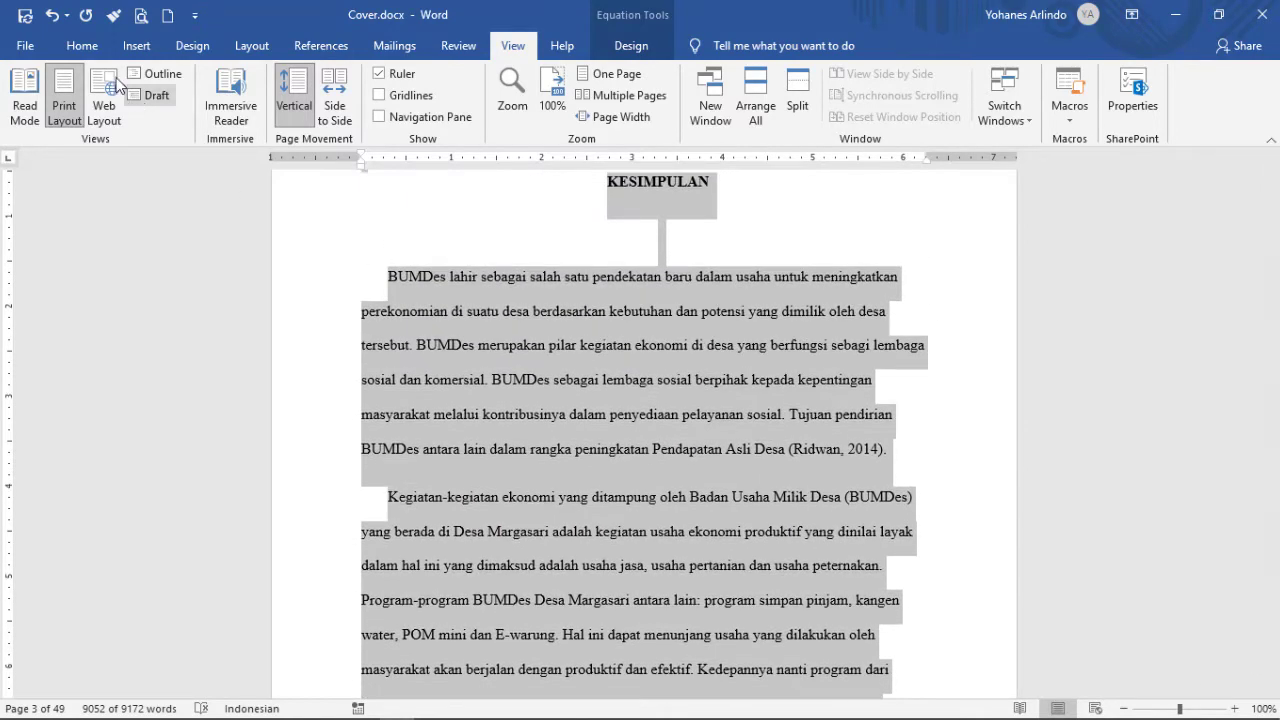
pyautogui.click(98, 46)
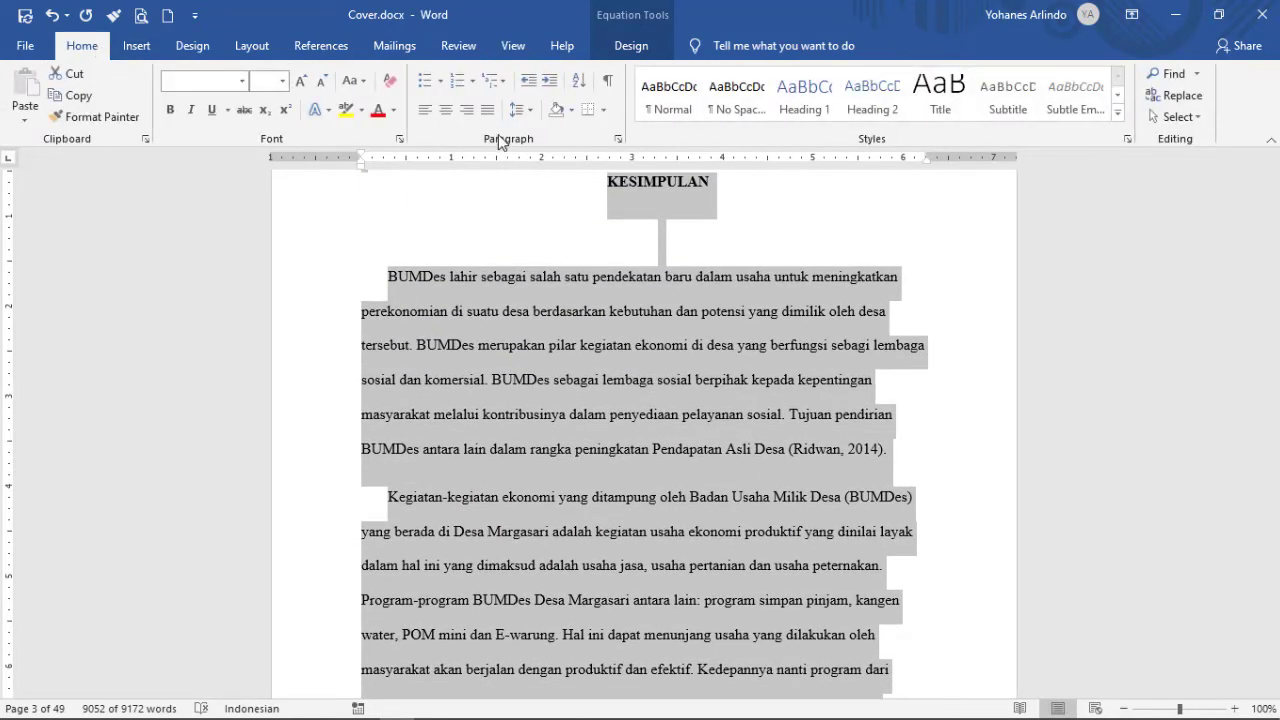
pyautogui.click(487, 110)
# Step: Center the KESIMPULAN heading
pyautogui.scroll(6, 600, 300)
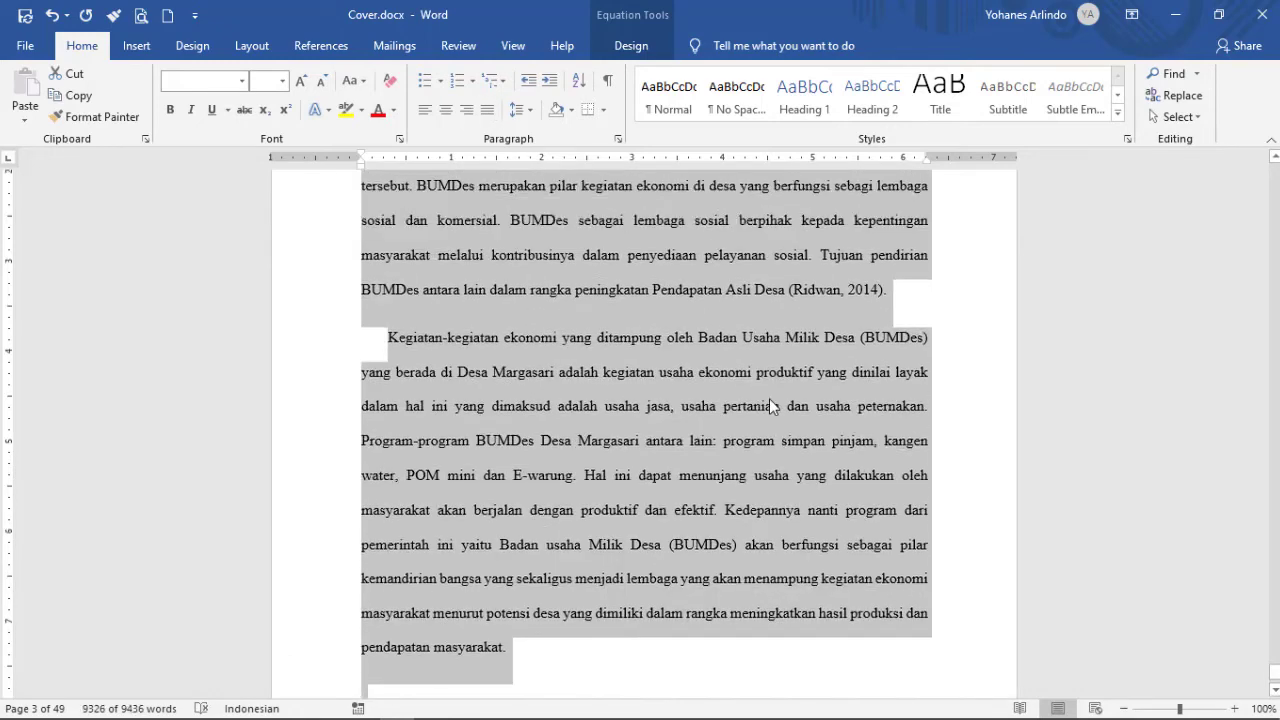
pyautogui.click(507, 369)
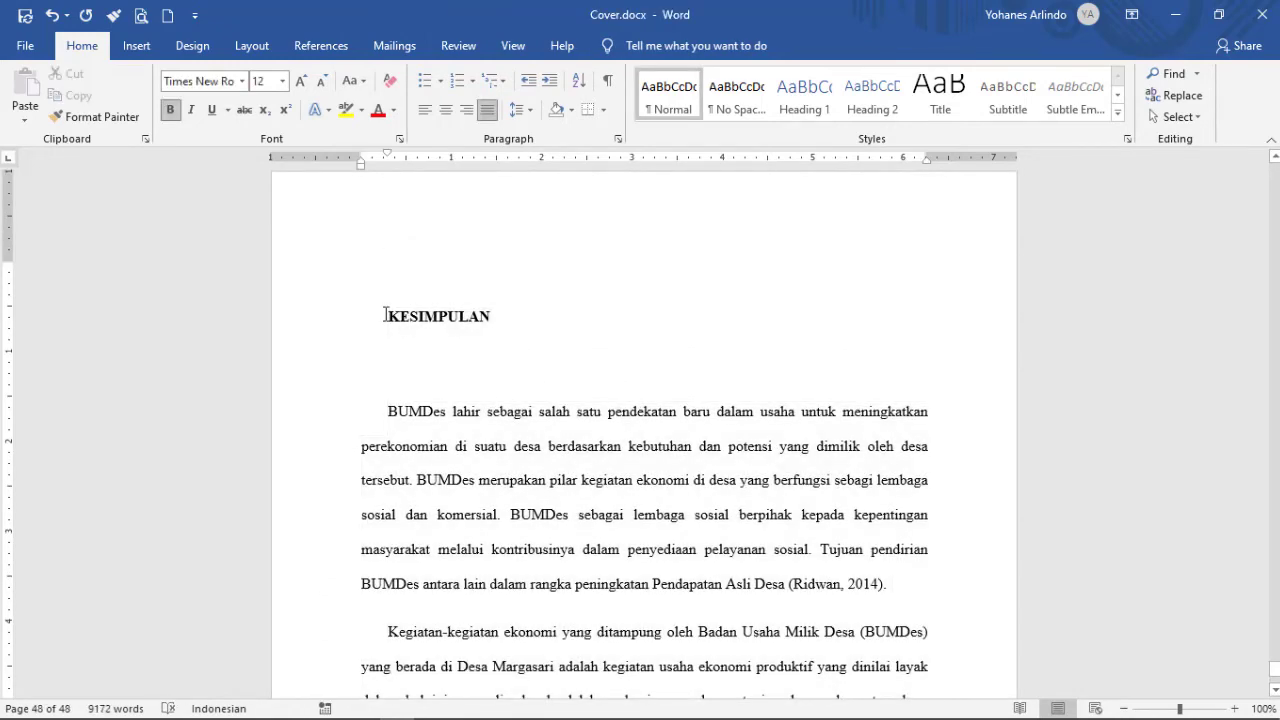
pyautogui.moveTo(389, 316); pyautogui.dragTo(509, 329)
pyautogui.click(446, 110)
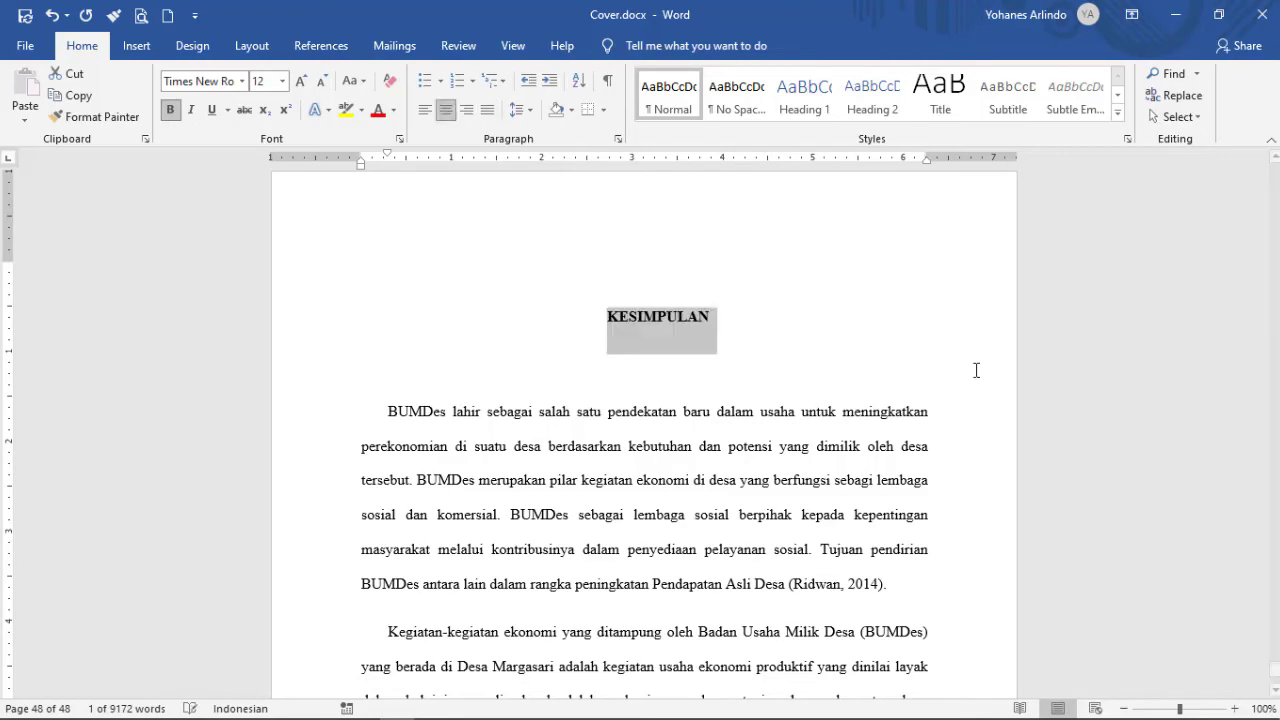
# Step: Review the justified text in a multiple-page view, going back from the Kesimpulan page through BAB III and BAB II
pyautogui.scroll(10, 866, 471)
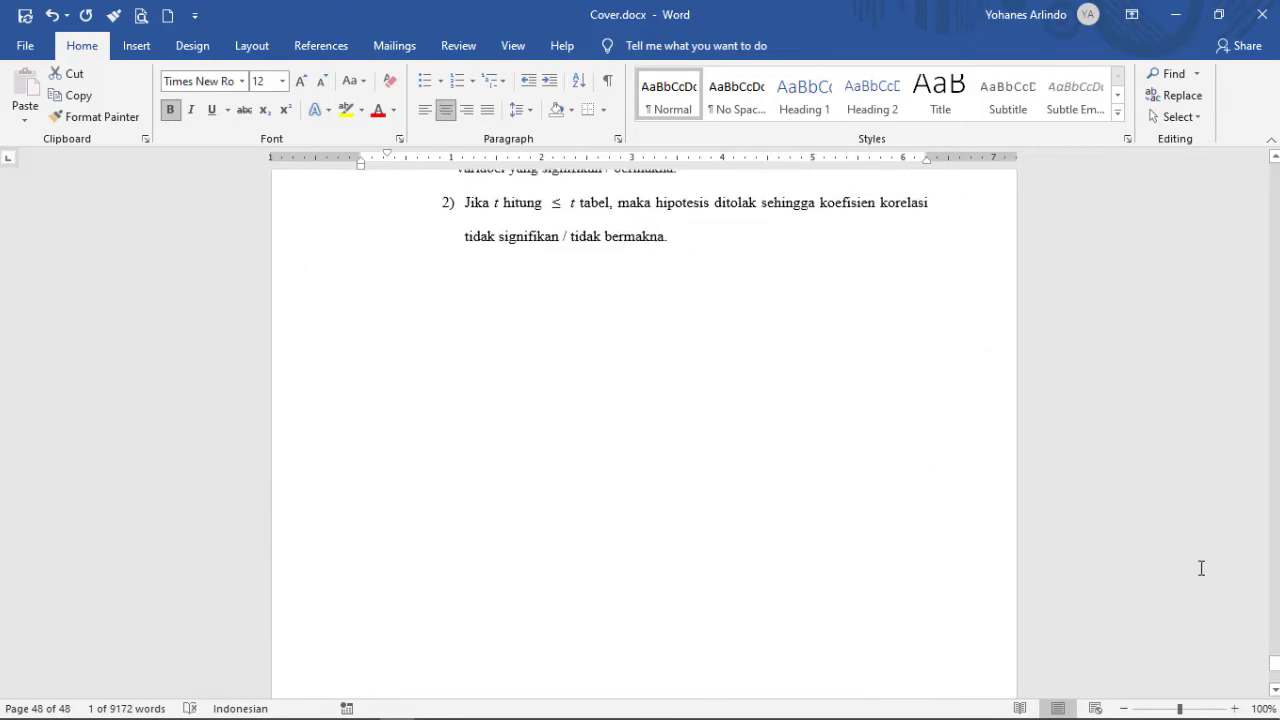
pyautogui.moveTo(1275, 672); pyautogui.dragTo(1275, 500)
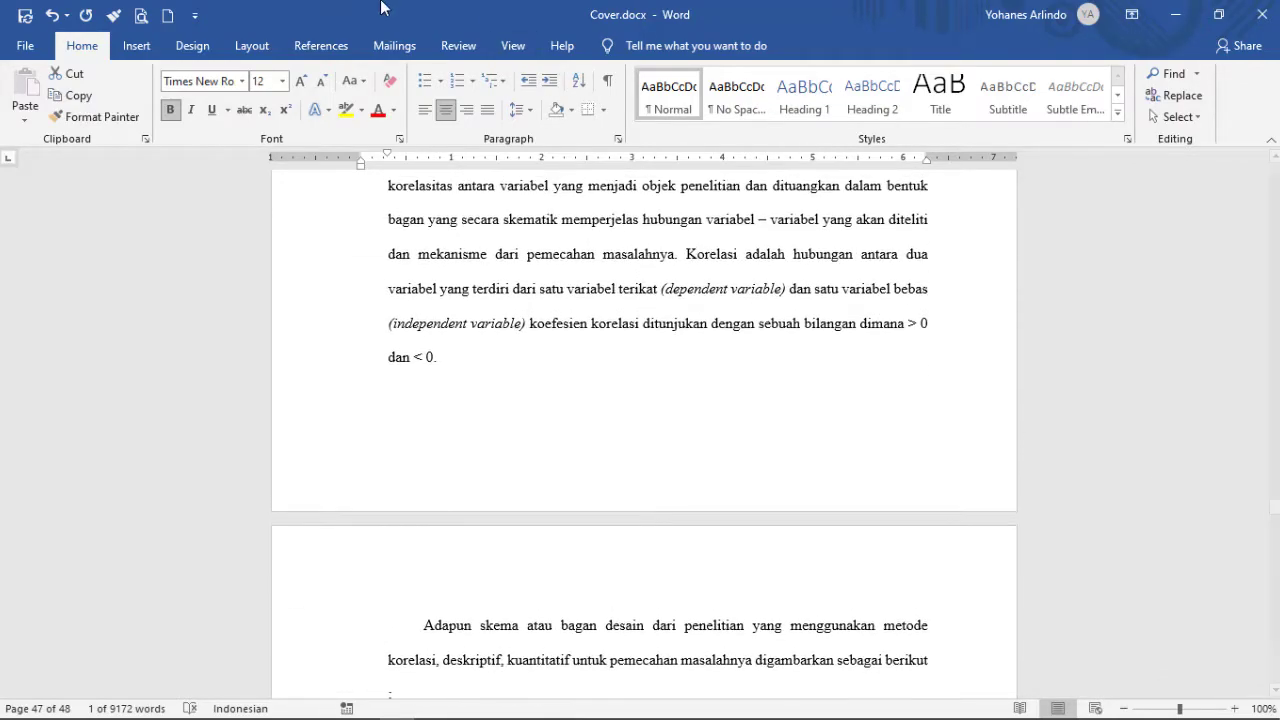
pyautogui.click(478, 44)
pyautogui.click(512, 46)
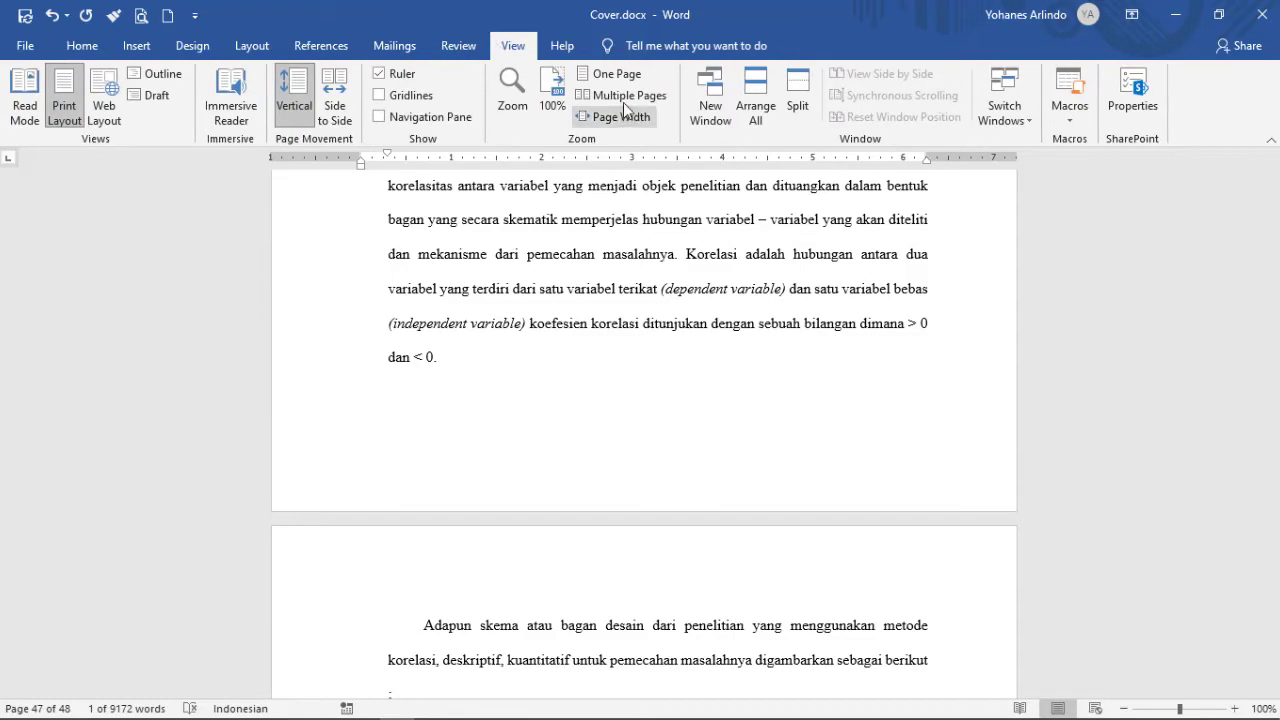
pyautogui.click(620, 95)
pyautogui.scroll(8, 1052, 445)
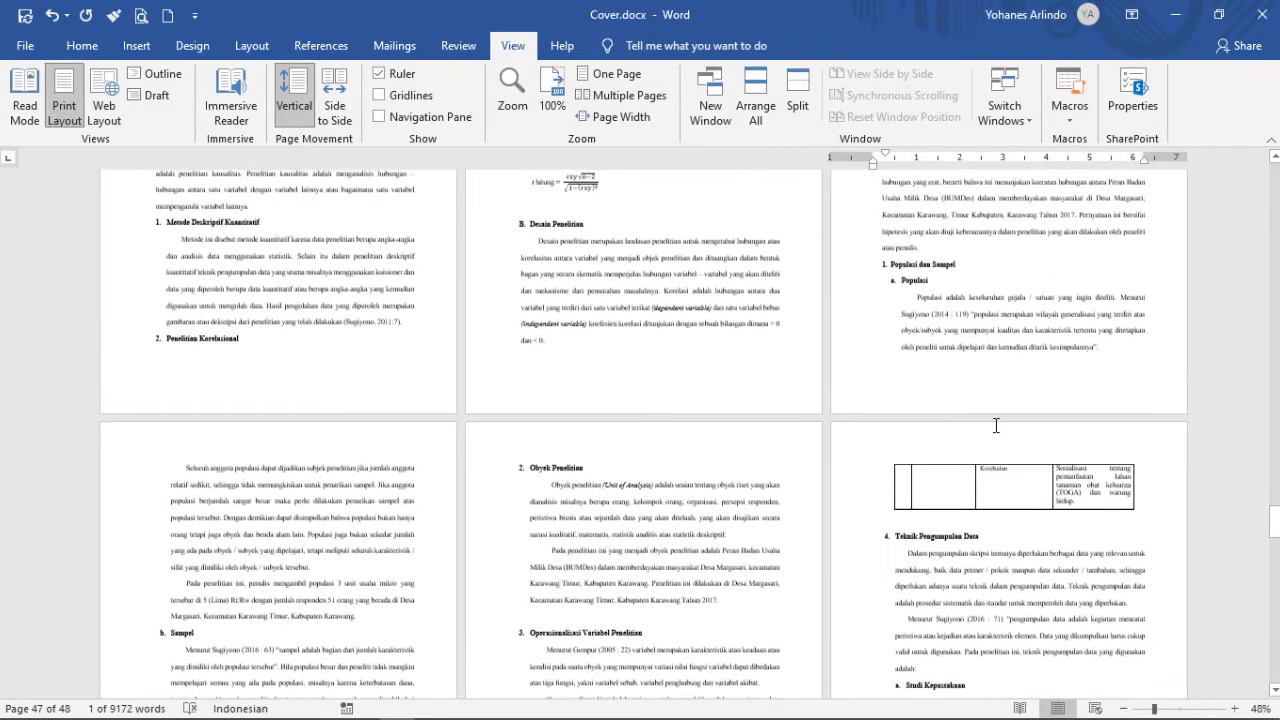
pyautogui.scroll(8, 955, 403)
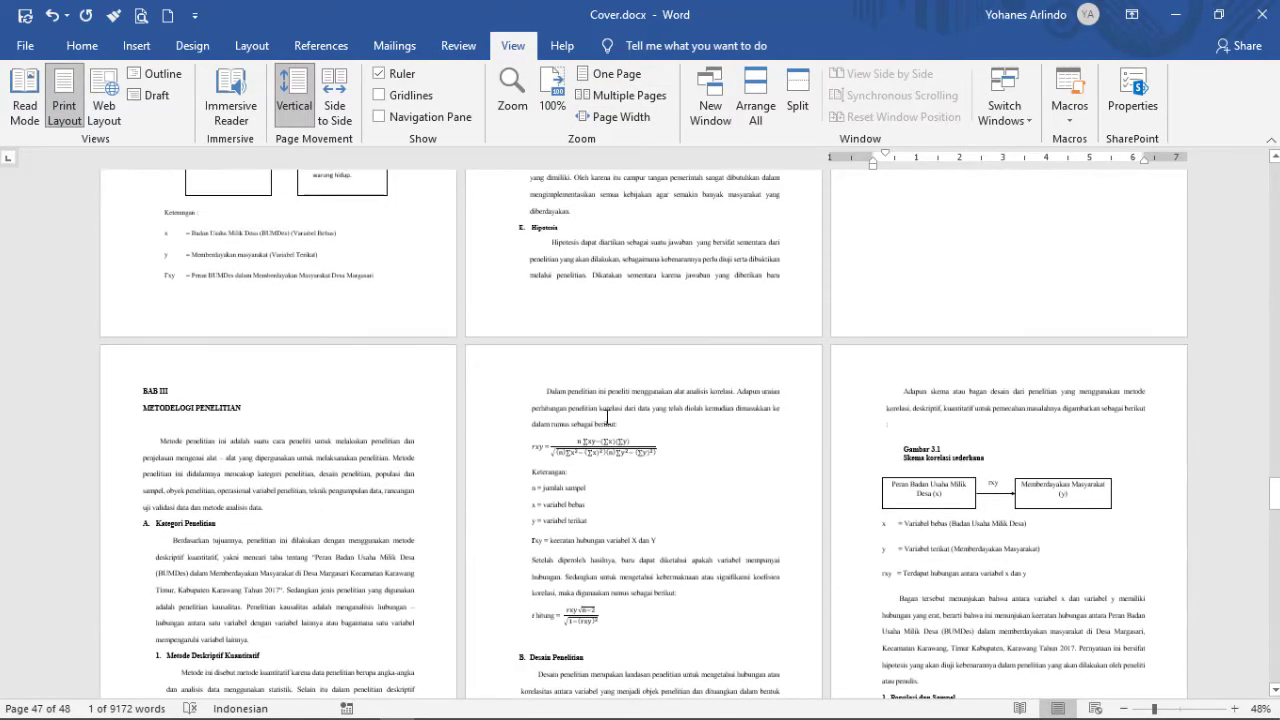
pyautogui.scroll(10, 683, 378)
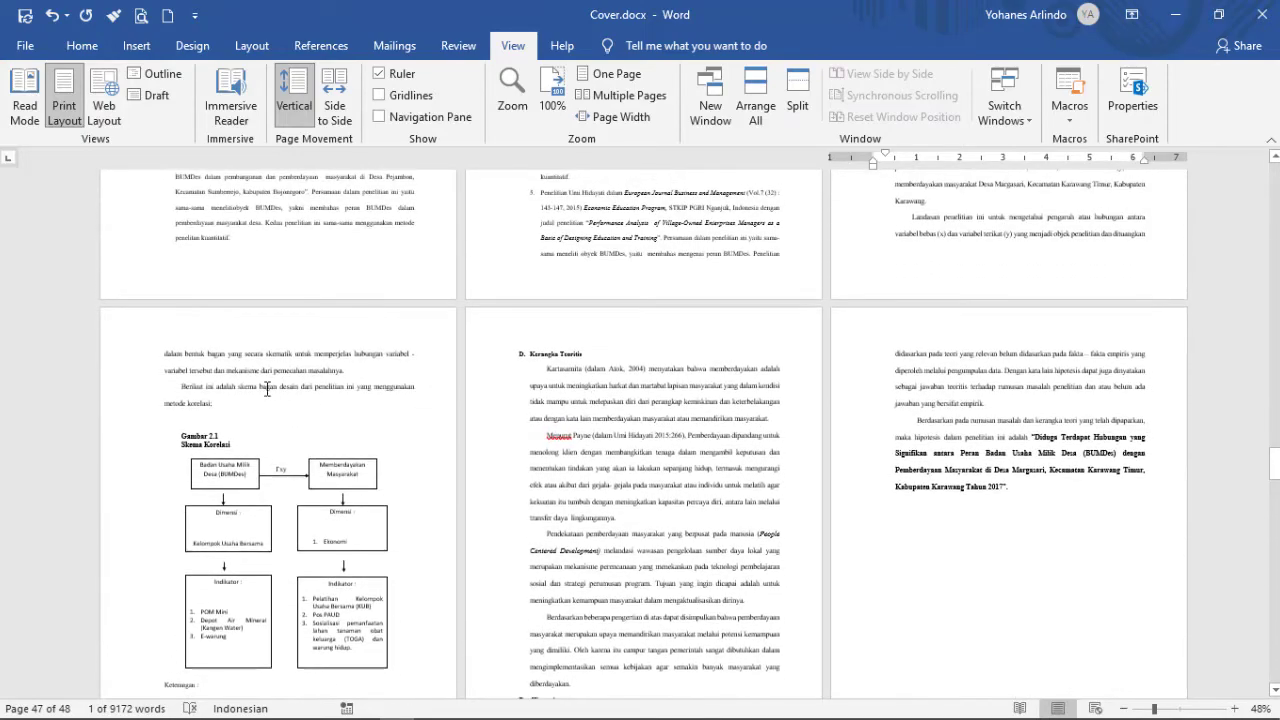
pyautogui.scroll(10, 747, 366)
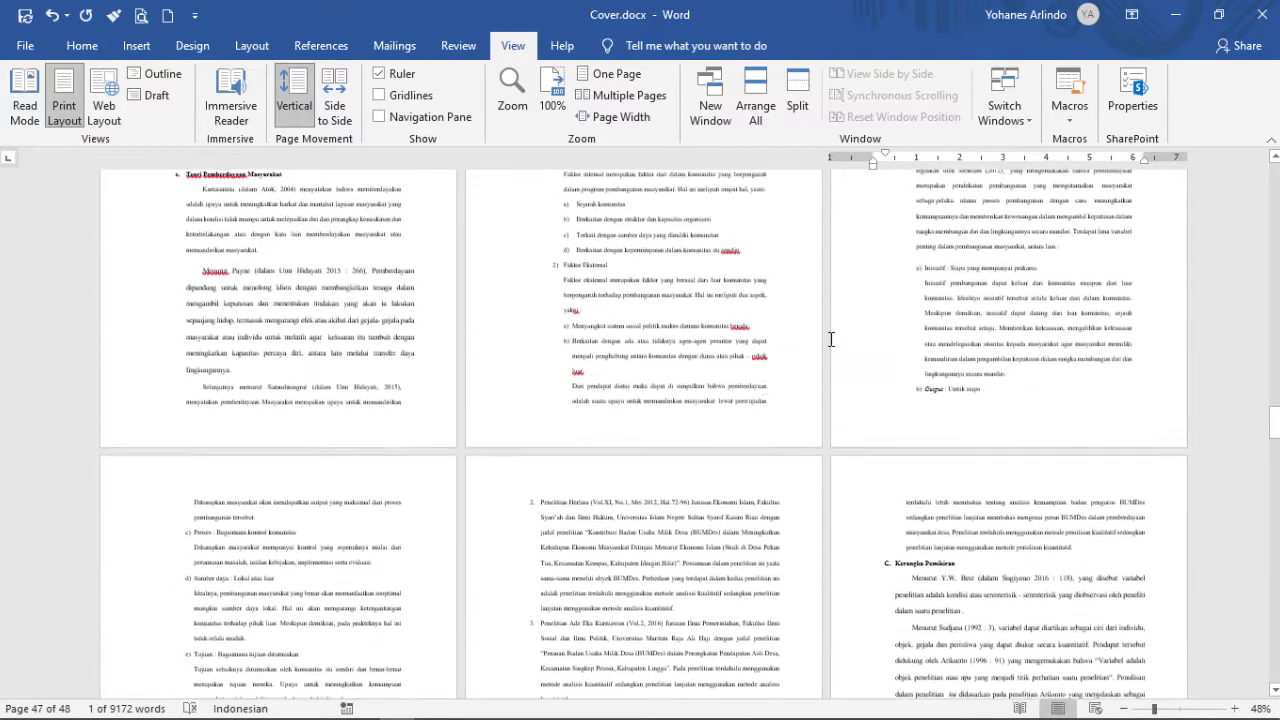
pyautogui.scroll(10, 697, 358)
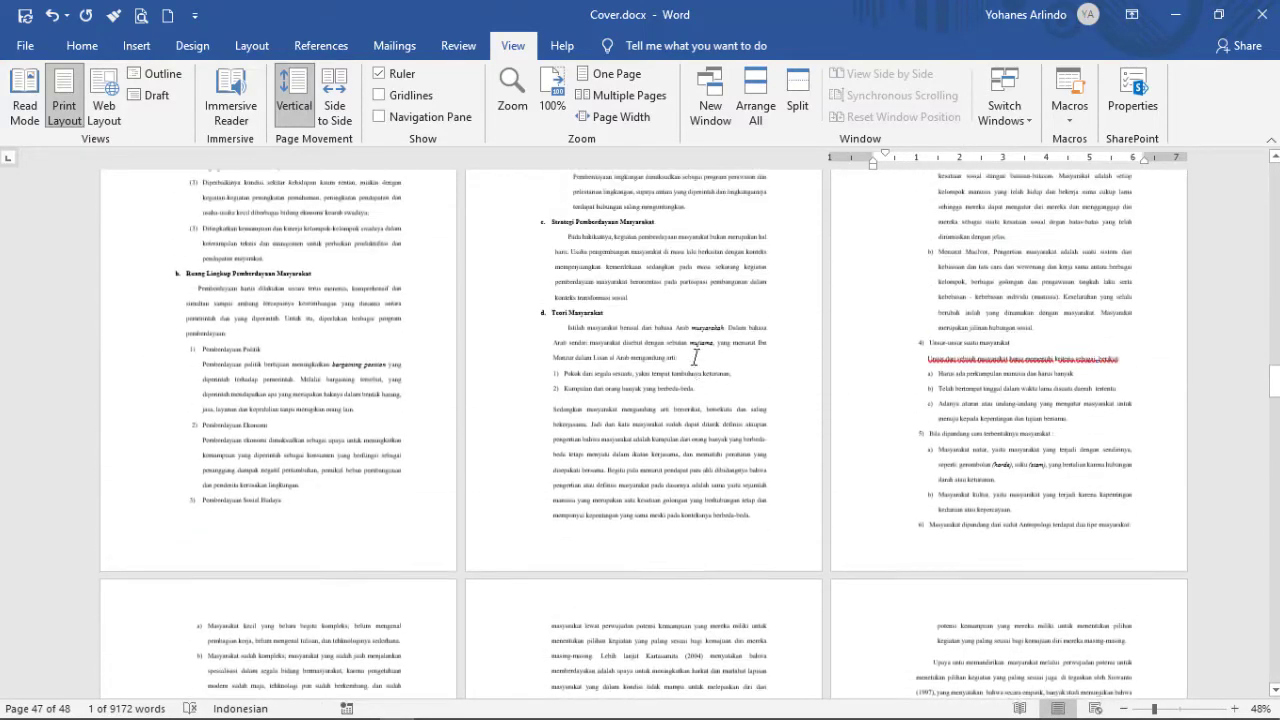
pyautogui.scroll(5, 713, 338)
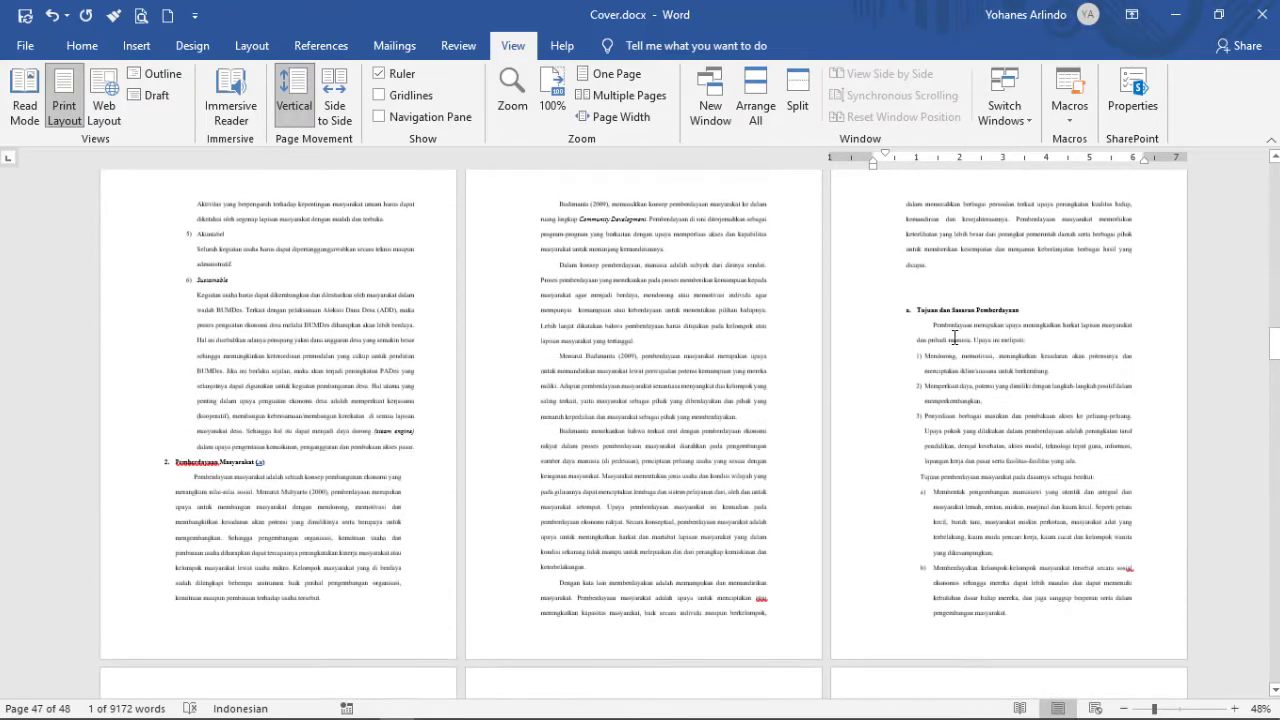
# Step: Center the two-line BAB II KAJIAN PUSTAKA DAN KERANGKA PEMIKIRAN heading
pyautogui.click(916, 396)
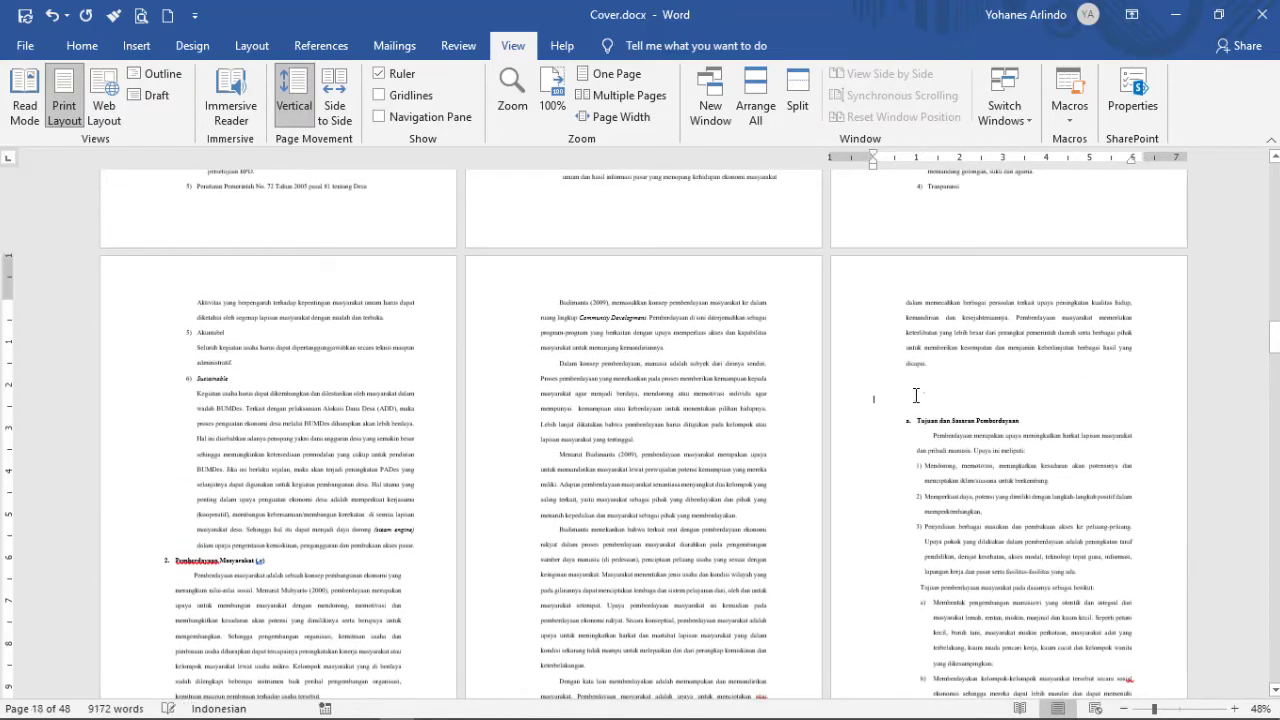
pyautogui.scroll(8, 741, 326)
pyautogui.scroll(10, 741, 326)
pyautogui.moveTo(1274, 280); pyautogui.dragTo(1274, 274)
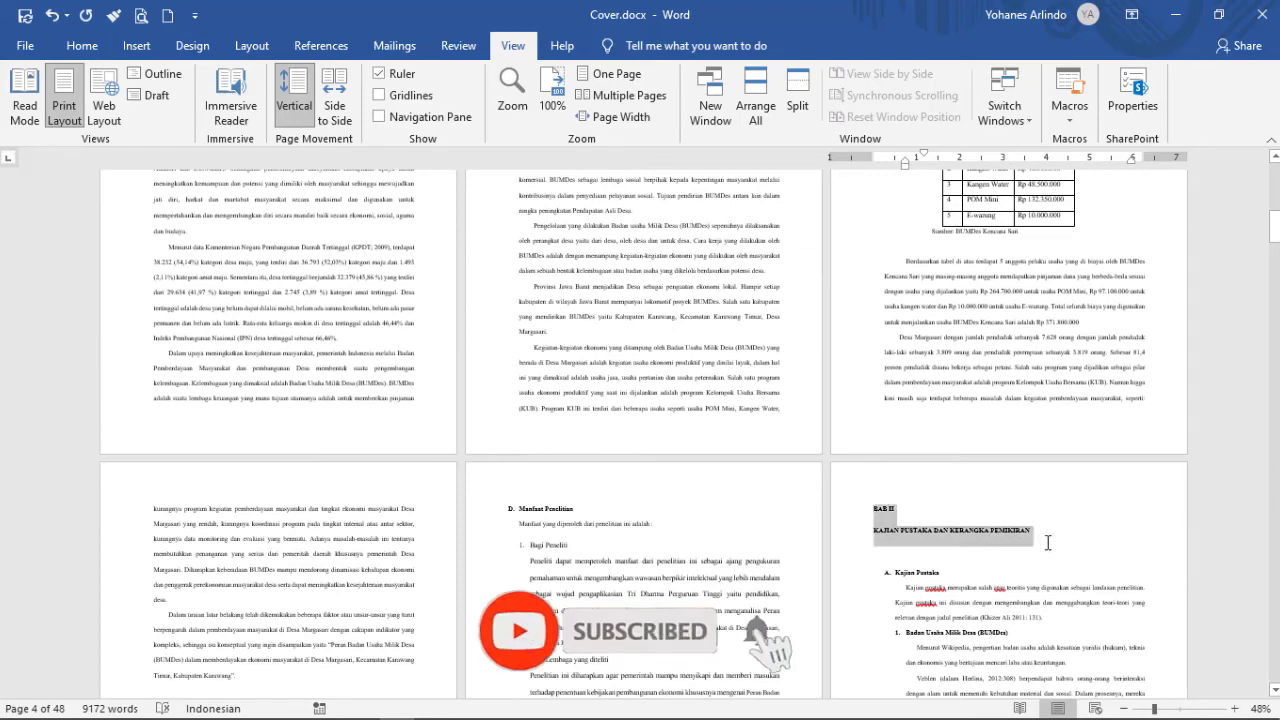
pyautogui.click(82, 46)
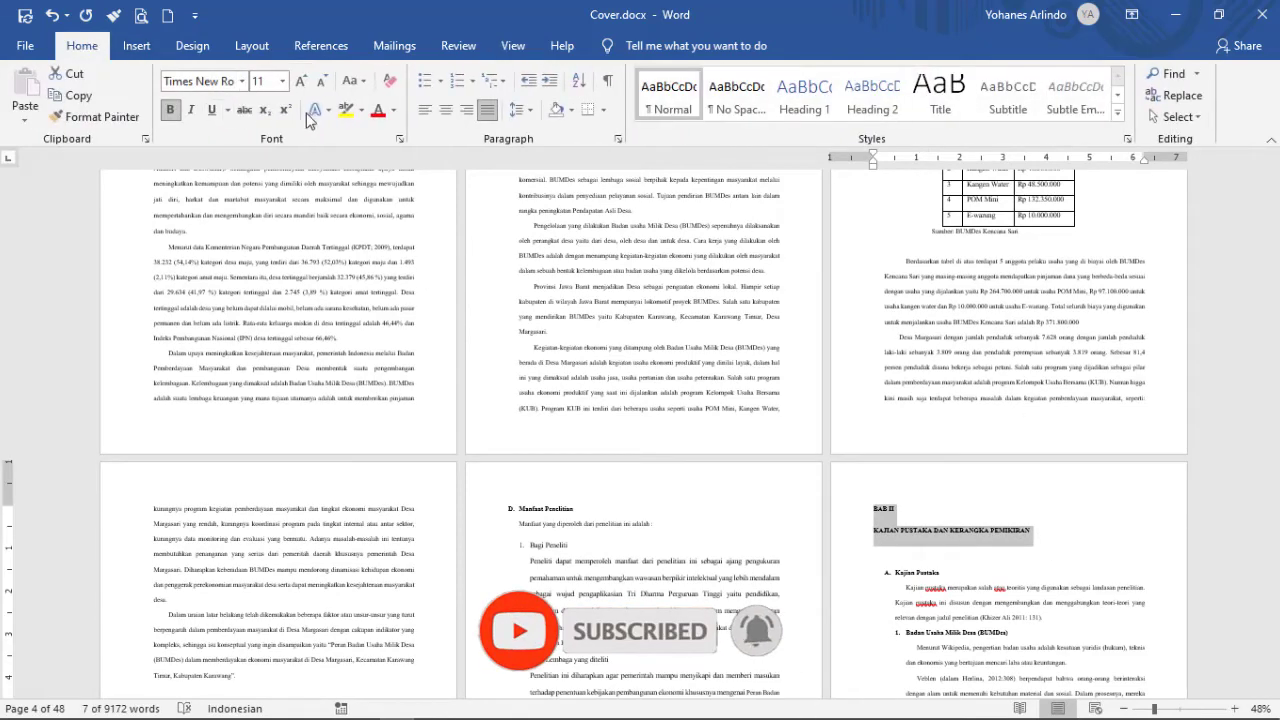
# Step: Center the two-line BAB I PENDAHULUAN heading
pyautogui.scroll(10, 886, 371)
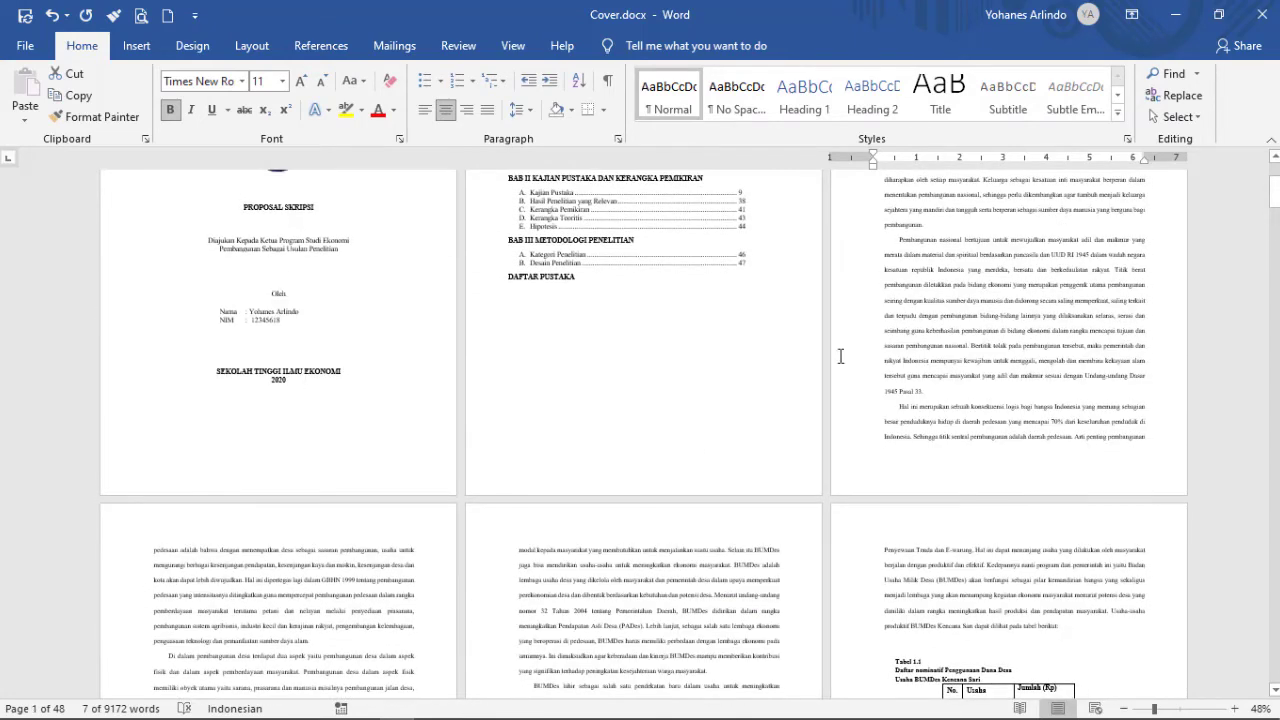
pyautogui.scroll(3, 782, 356)
pyautogui.moveTo(874, 226); pyautogui.dragTo(938, 250)
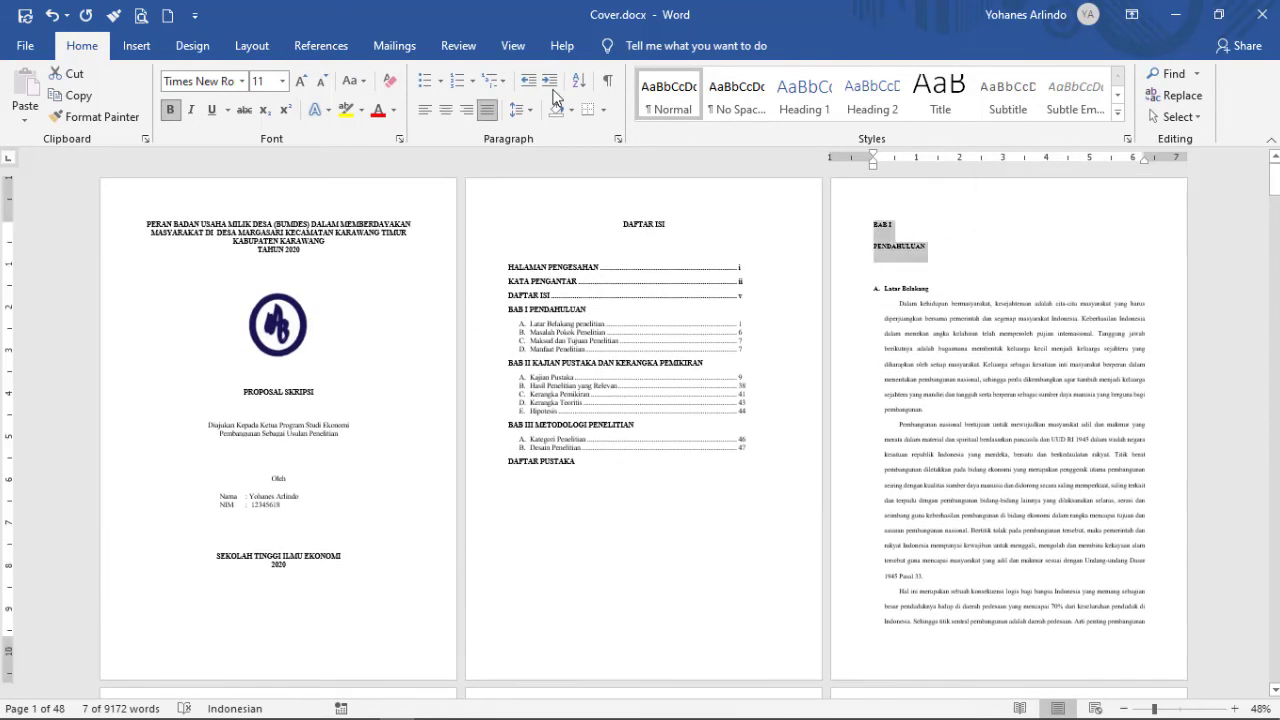
pyautogui.click(447, 112)
# Step: Center the two-line BAB III METODELOGI PENELITIAN heading
pyautogui.moveTo(1274, 183); pyautogui.dragTo(1274, 500)
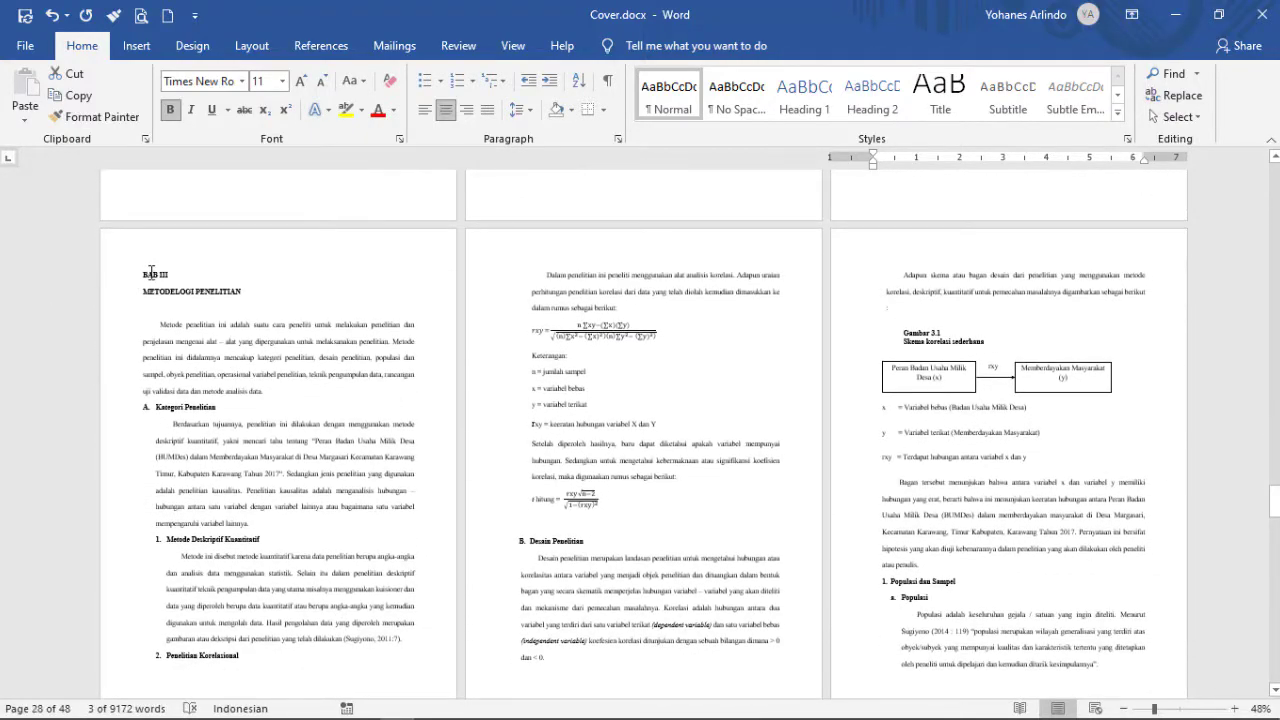
pyautogui.moveTo(143, 273); pyautogui.dragTo(245, 297)
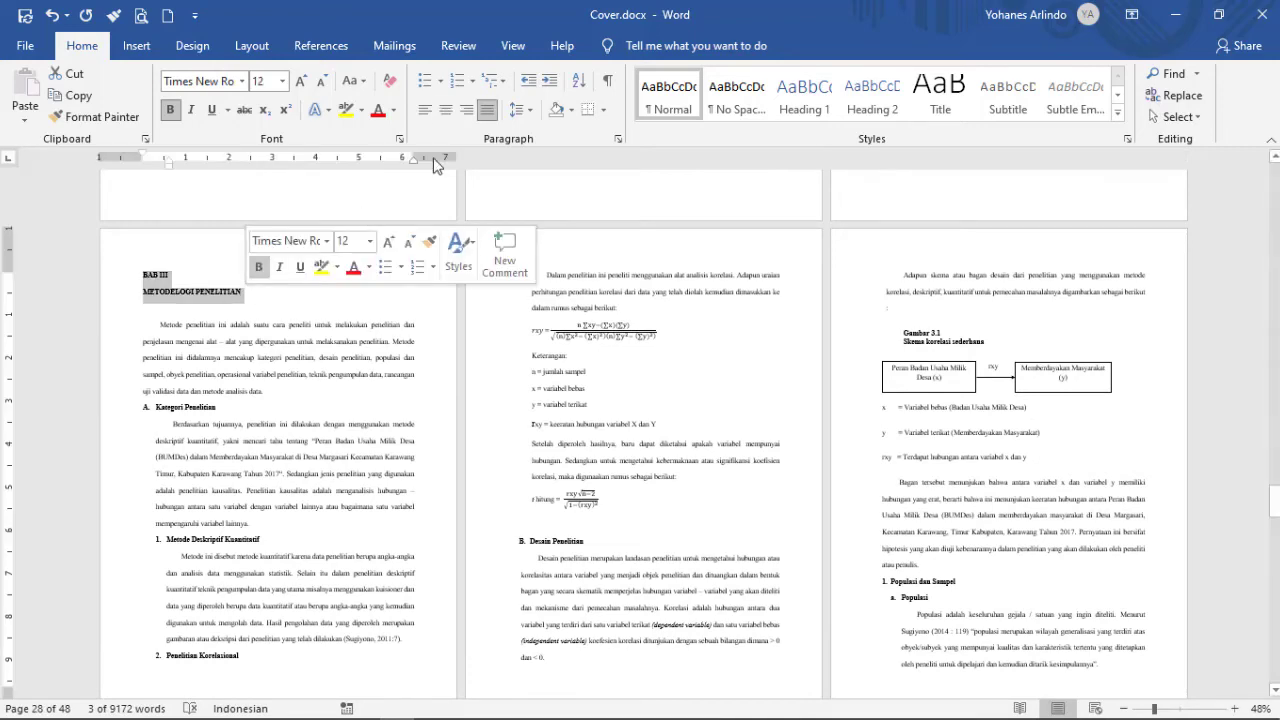
pyautogui.click(447, 111)
# Step: Check the alignment and layout of the remaining BAB III pages through the end of the Kesimpulan page
pyautogui.scroll(-5, 718, 435)
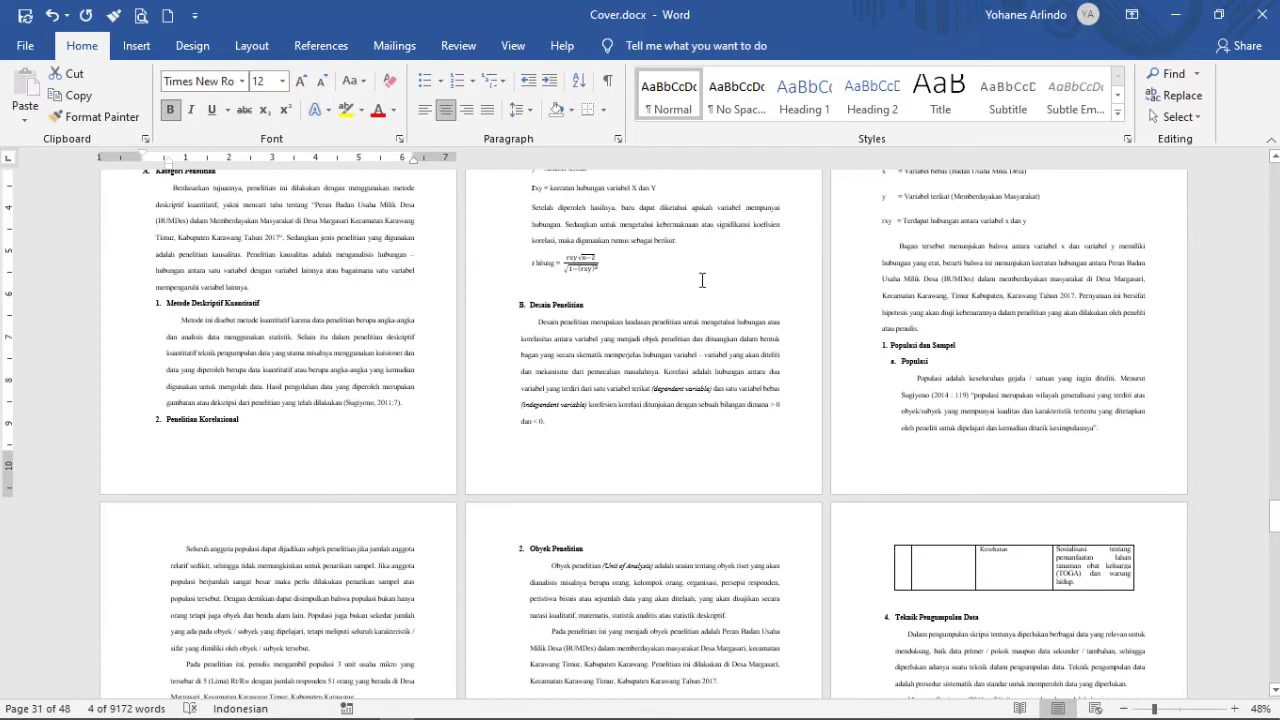
pyautogui.scroll(-8, 668, 349)
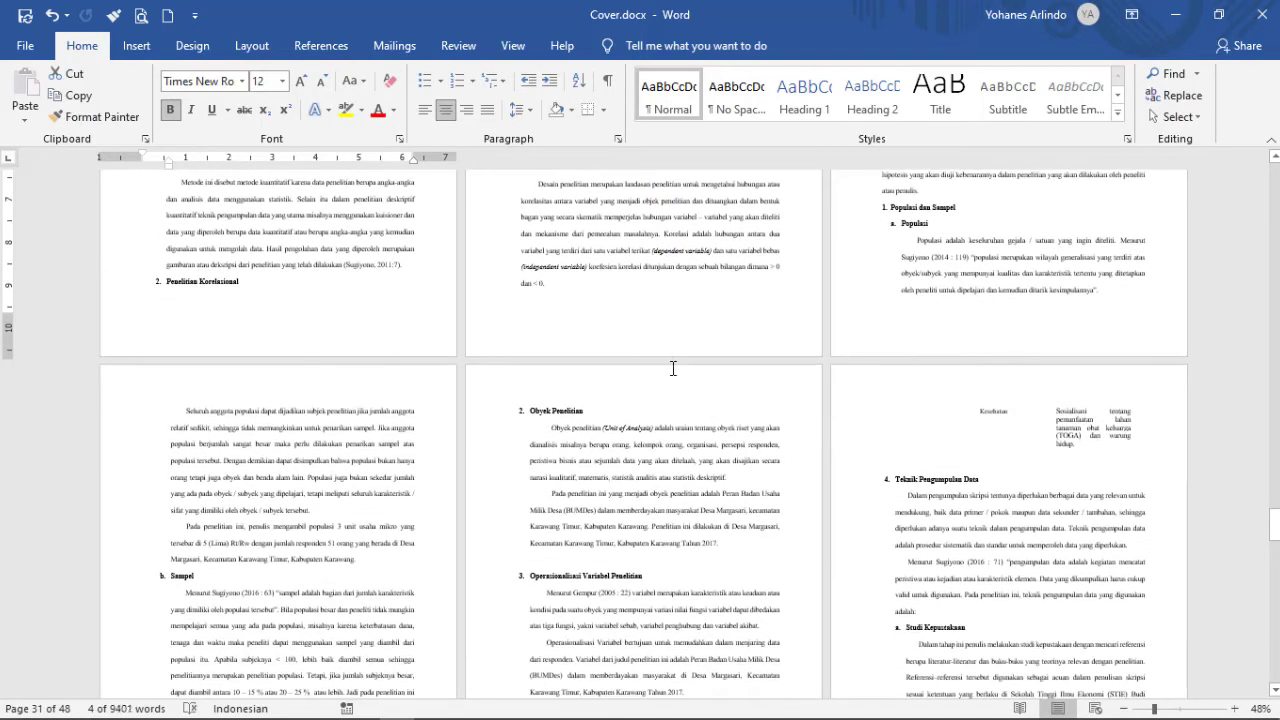
pyautogui.scroll(-3, 680, 403)
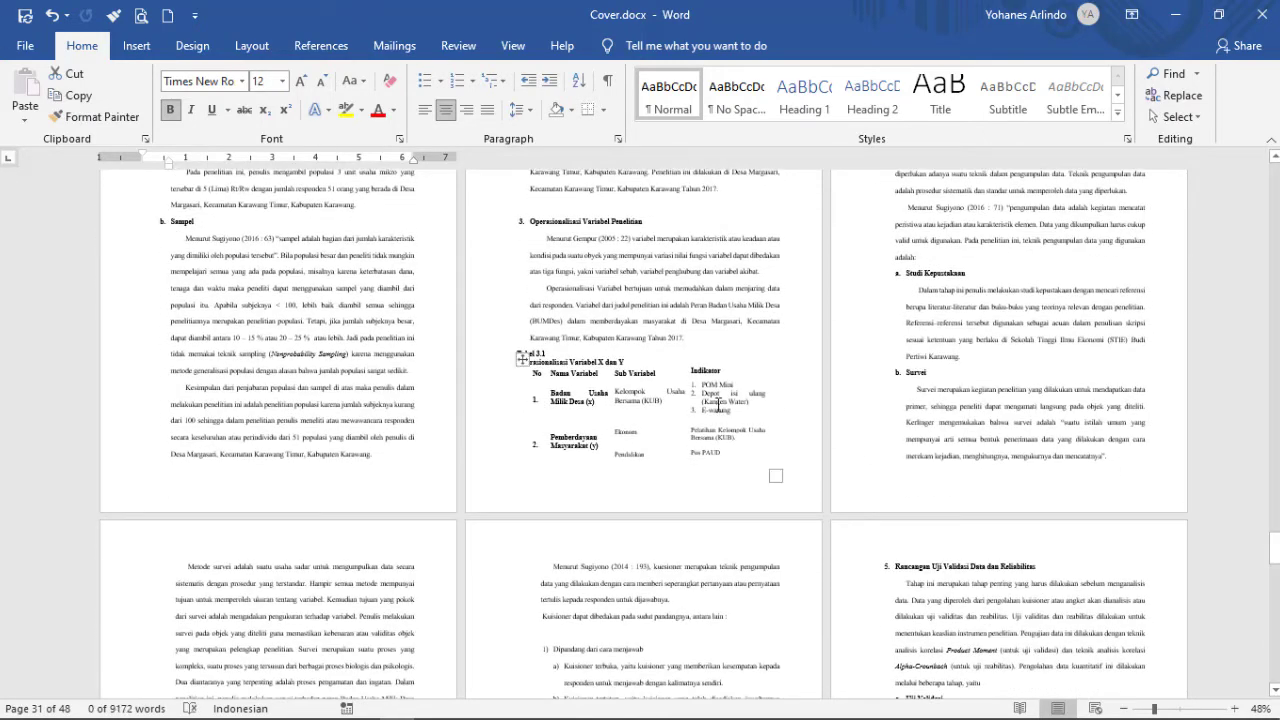
pyautogui.moveTo(1275, 562); pyautogui.dragTo(1275, 658)
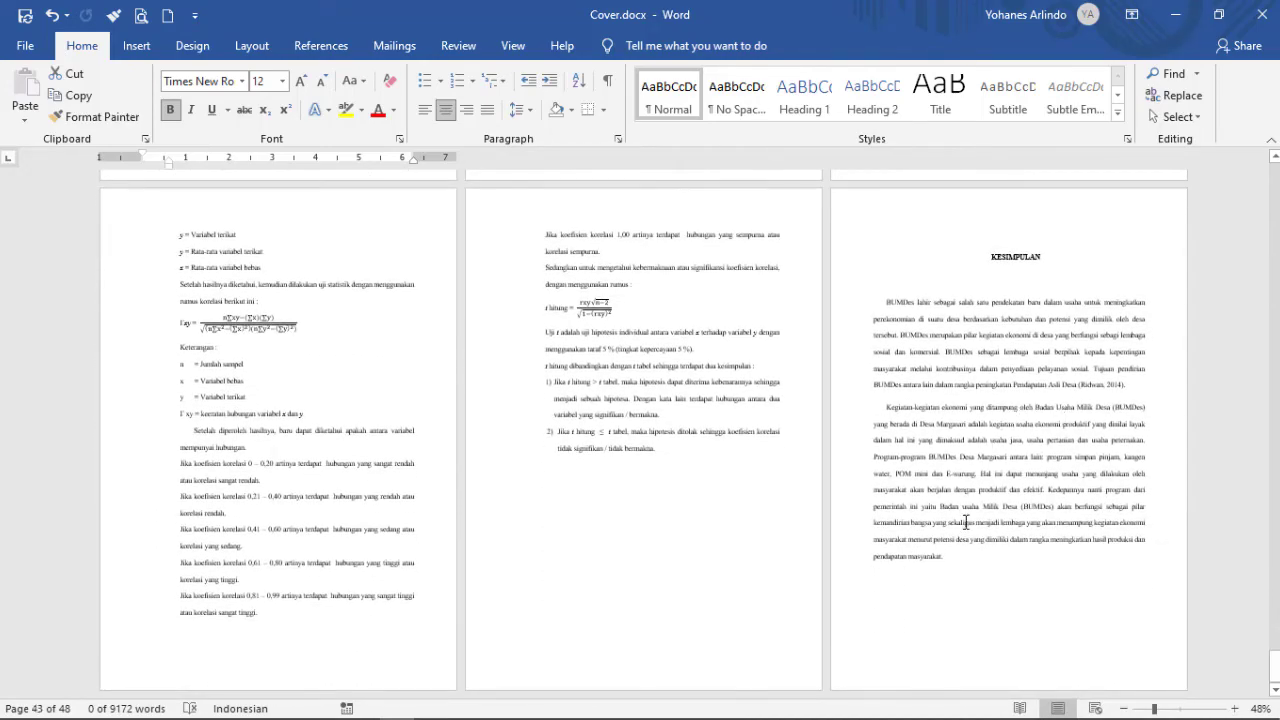
pyautogui.click(947, 567)
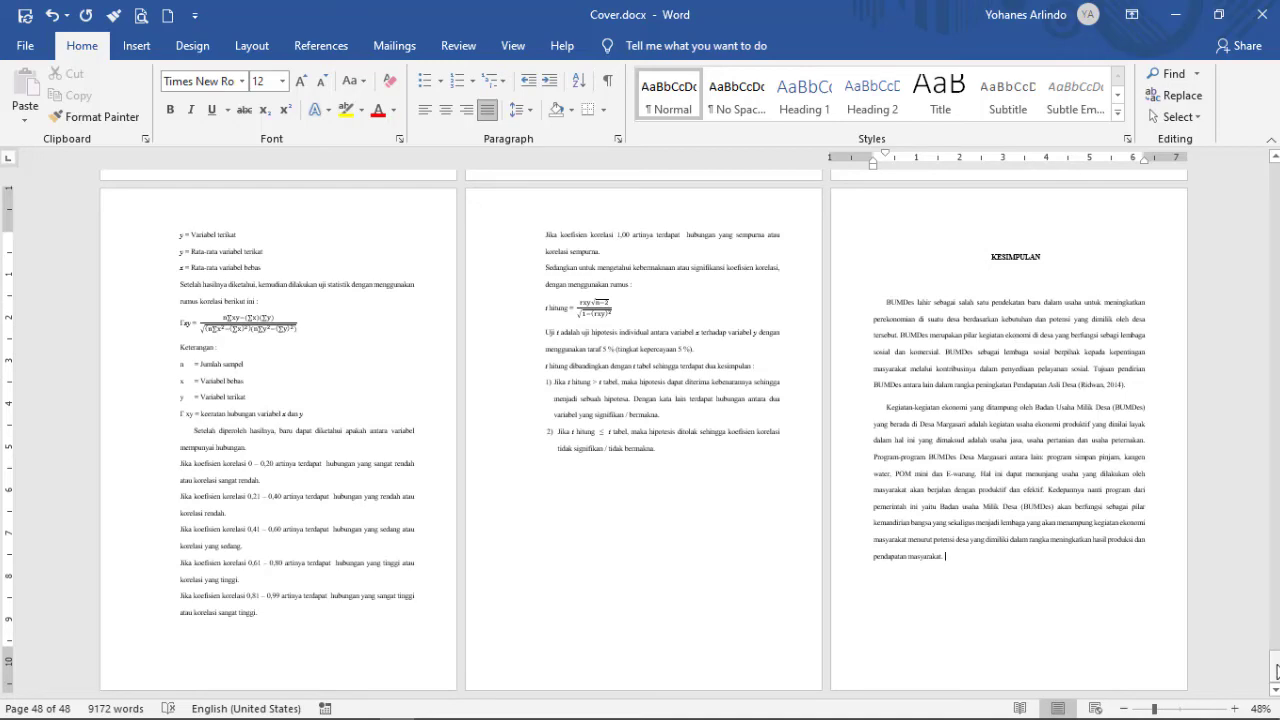
# Step: Insert blank lines after the last item of the Wawancara section to push the "d. Kuesioner / Angket" heading onto the next page
pyautogui.moveTo(1276, 668); pyautogui.dragTo(1274, 593)
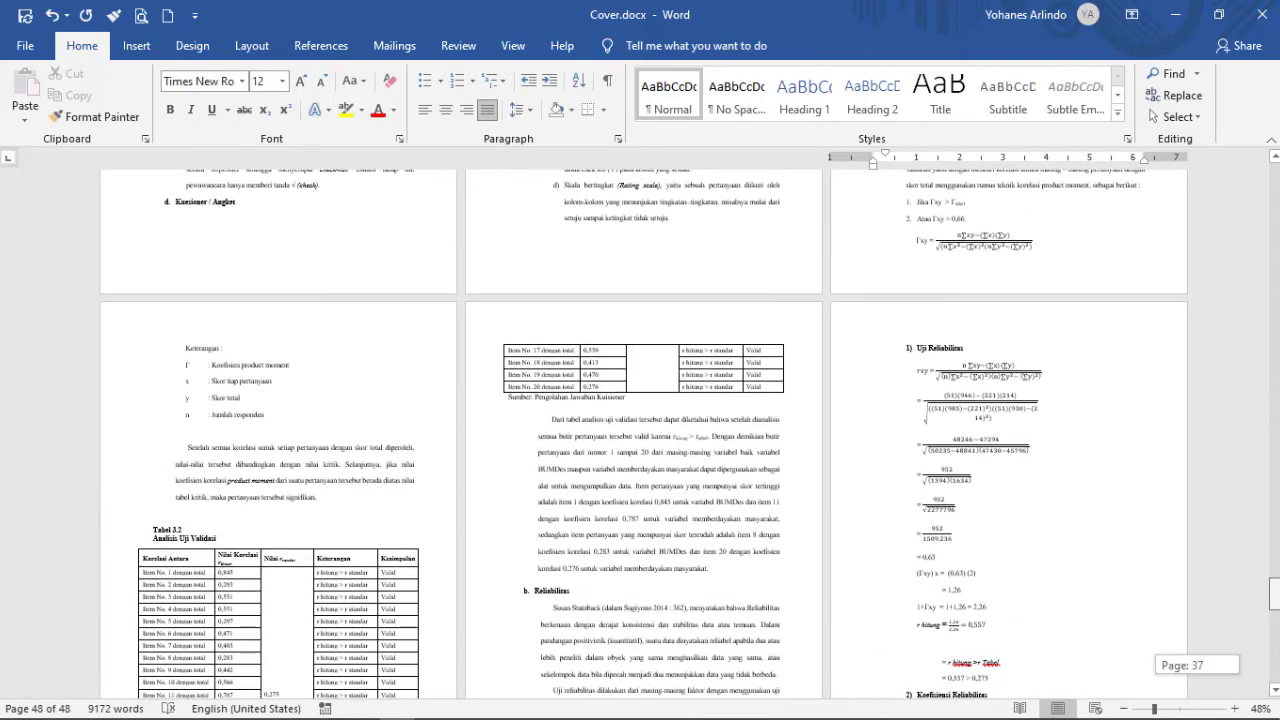
pyautogui.moveTo(1274, 593); pyautogui.dragTo(1274, 578)
pyautogui.click(330, 463)
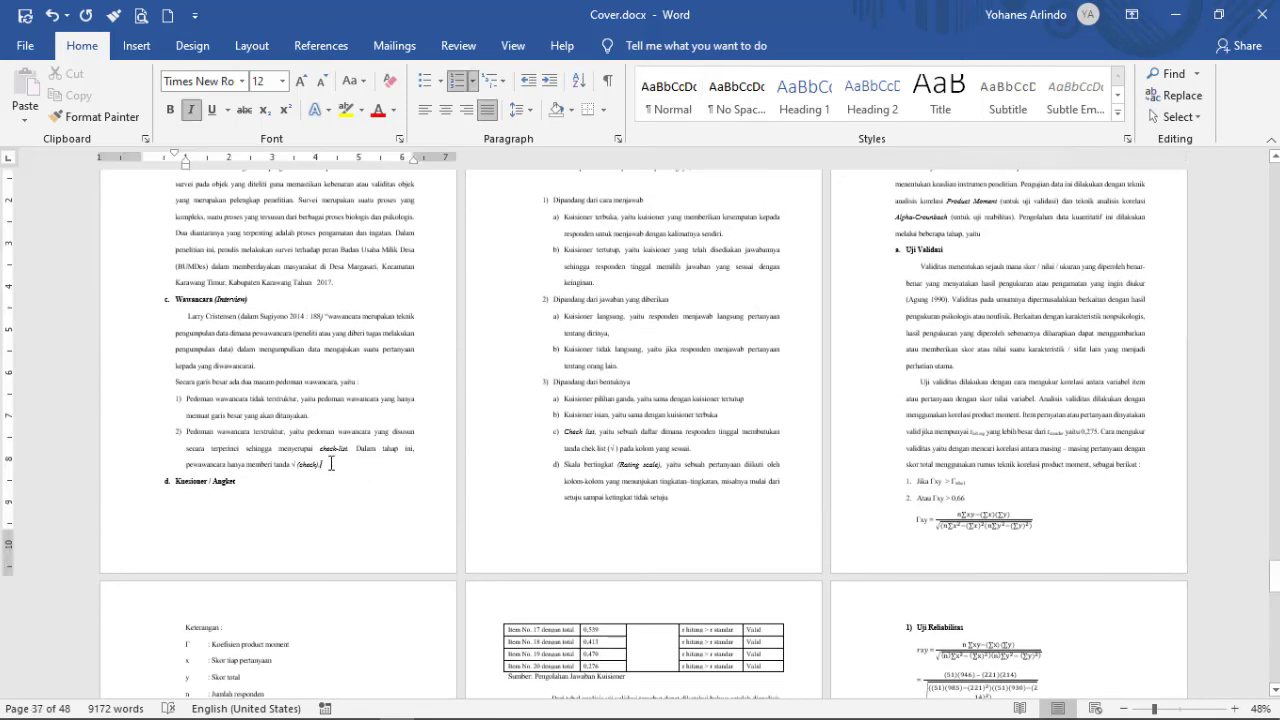
pyautogui.press('Return')
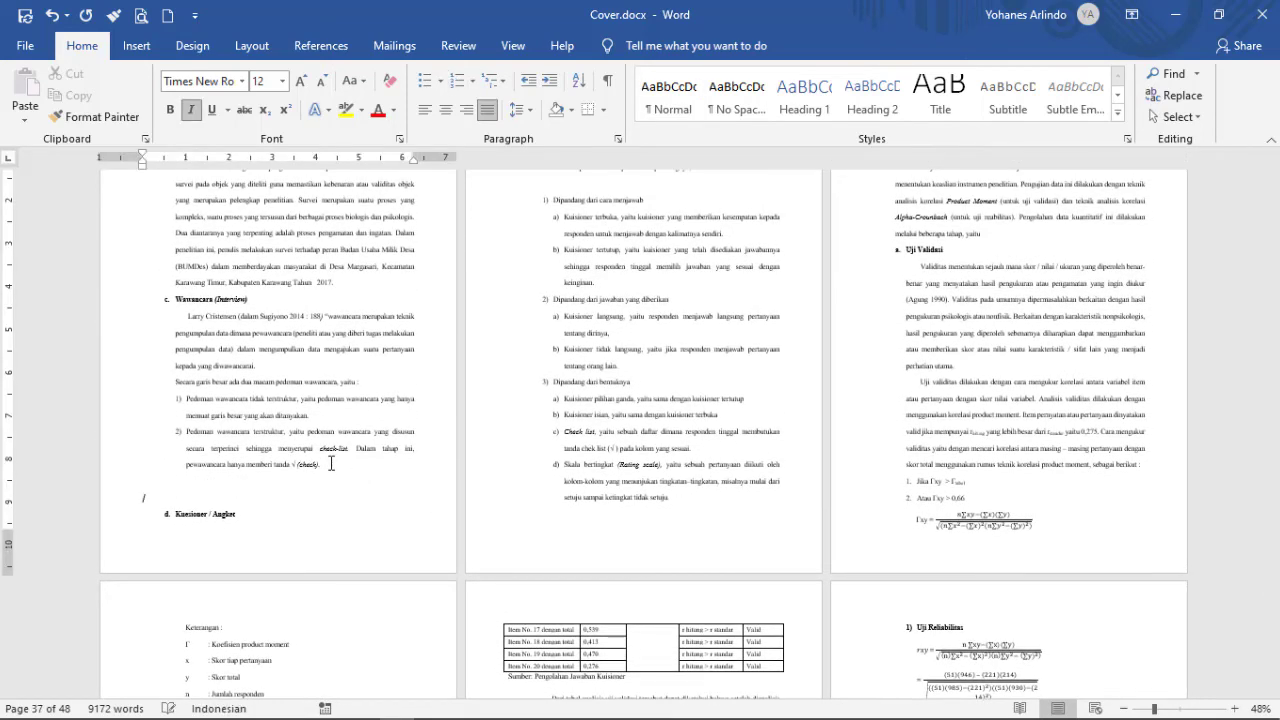
pyautogui.press('Return')
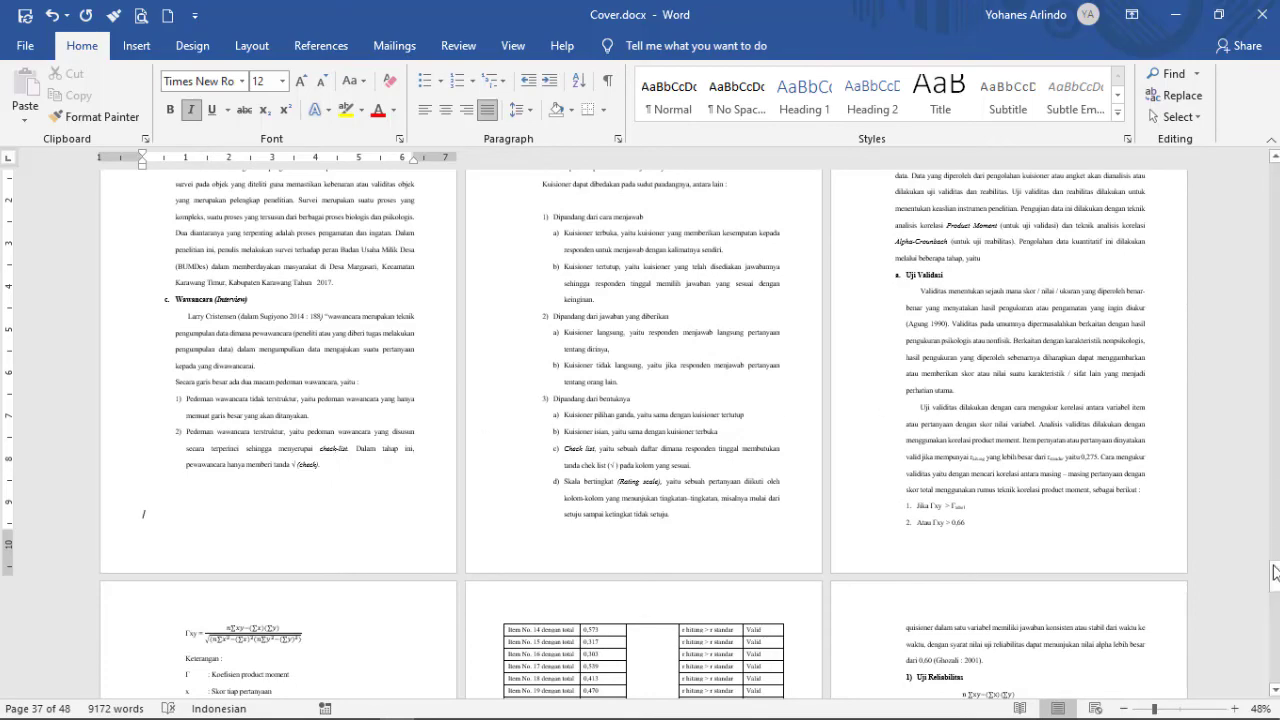
# Step: Check the BAB III page breaks and headings through the Kesimpulan page, and set the zoom to 100%
pyautogui.moveTo(1274, 577); pyautogui.dragTo(1274, 517)
pyautogui.click(952, 588)
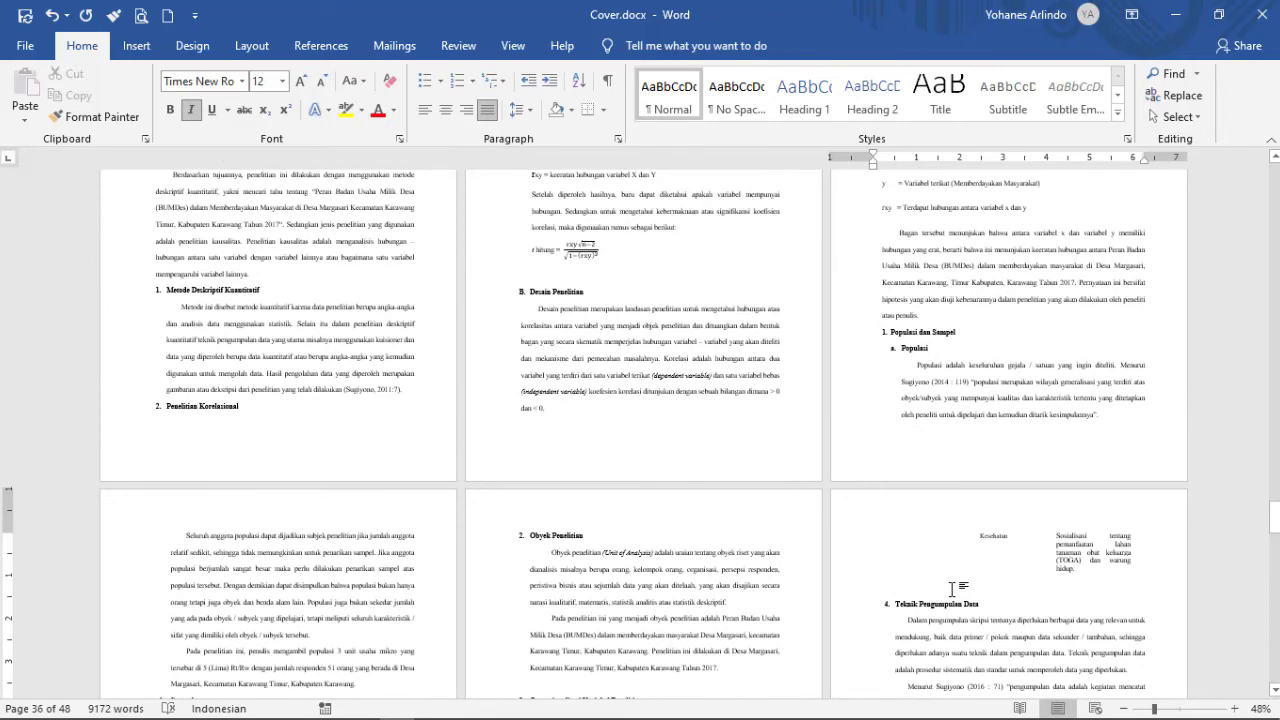
pyautogui.scroll(3, 958, 585)
pyautogui.moveTo(1275, 510); pyautogui.dragTo(1265, 651)
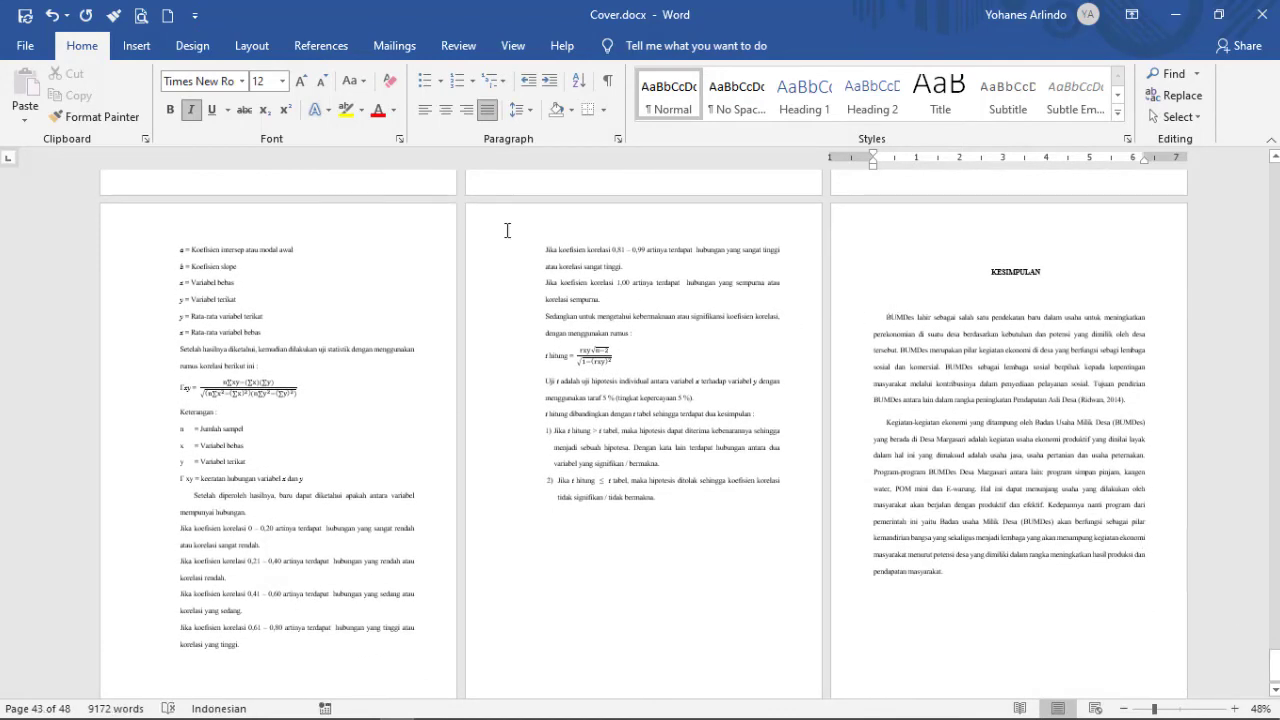
pyautogui.click(512, 45)
pyautogui.click(550, 100)
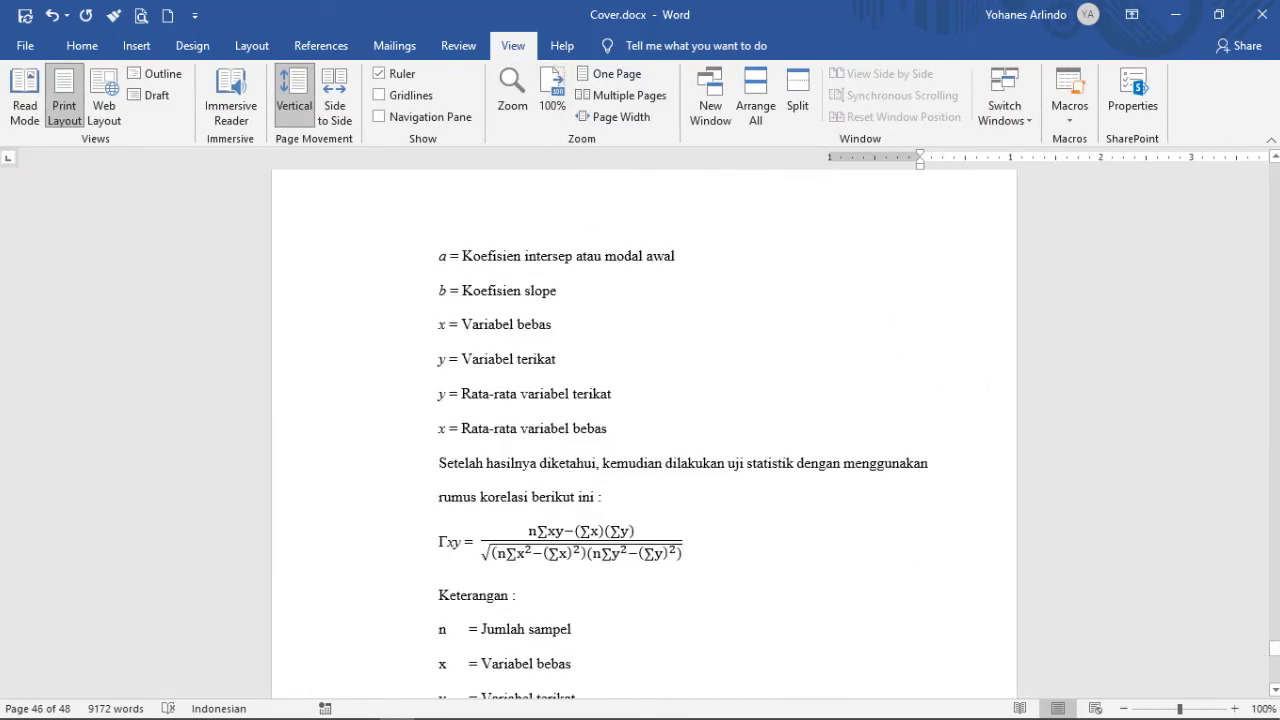
# Step: Add a new list item after Desain Penelitian under BAB III METODOLOGI PENELITIAN in the table of contents
pyautogui.moveTo(1276, 652); pyautogui.dragTo(1276, 168)
pyautogui.scroll(-10, 720, 485)
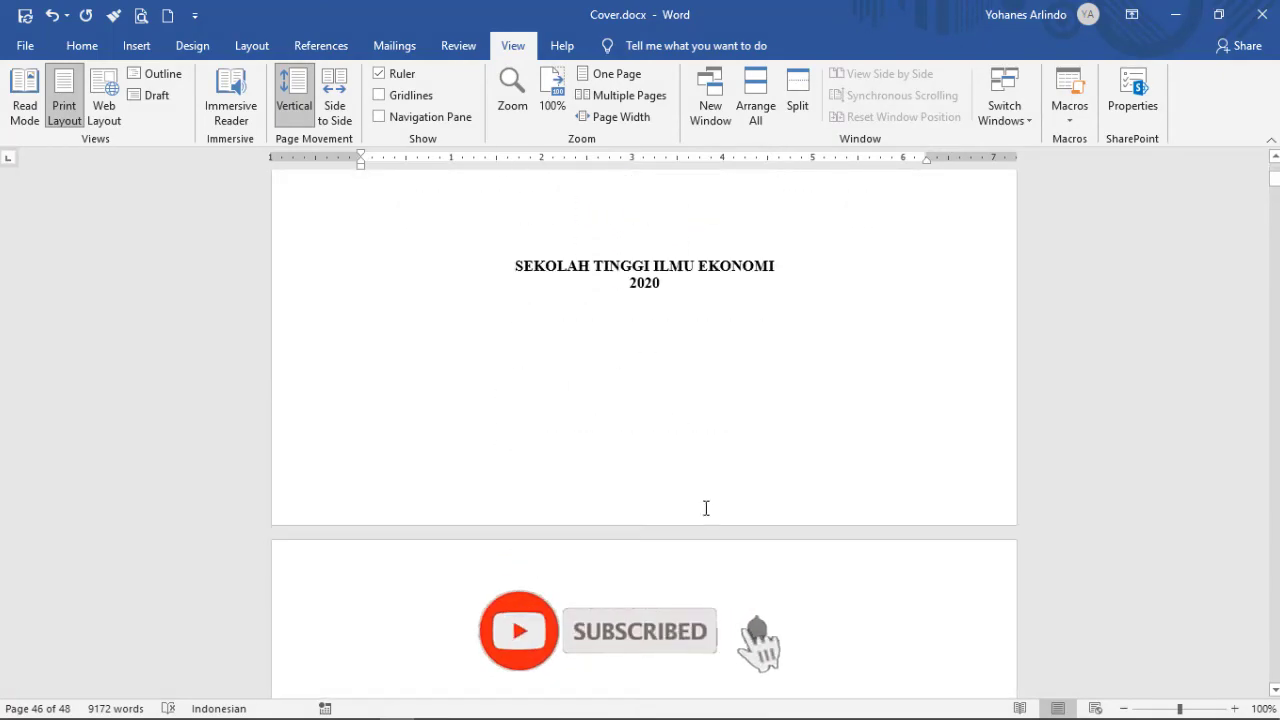
pyautogui.scroll(-15, 706, 508)
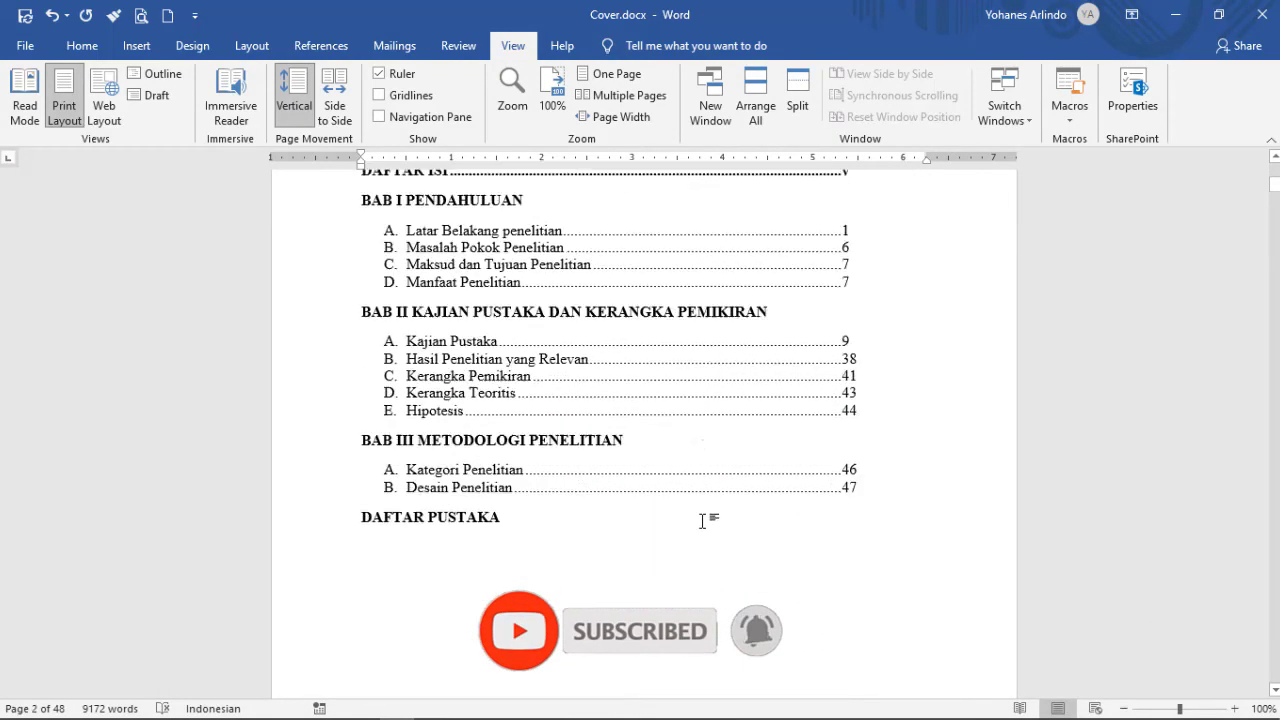
pyautogui.scroll(-2, 703, 522)
pyautogui.scroll(2, 703, 522)
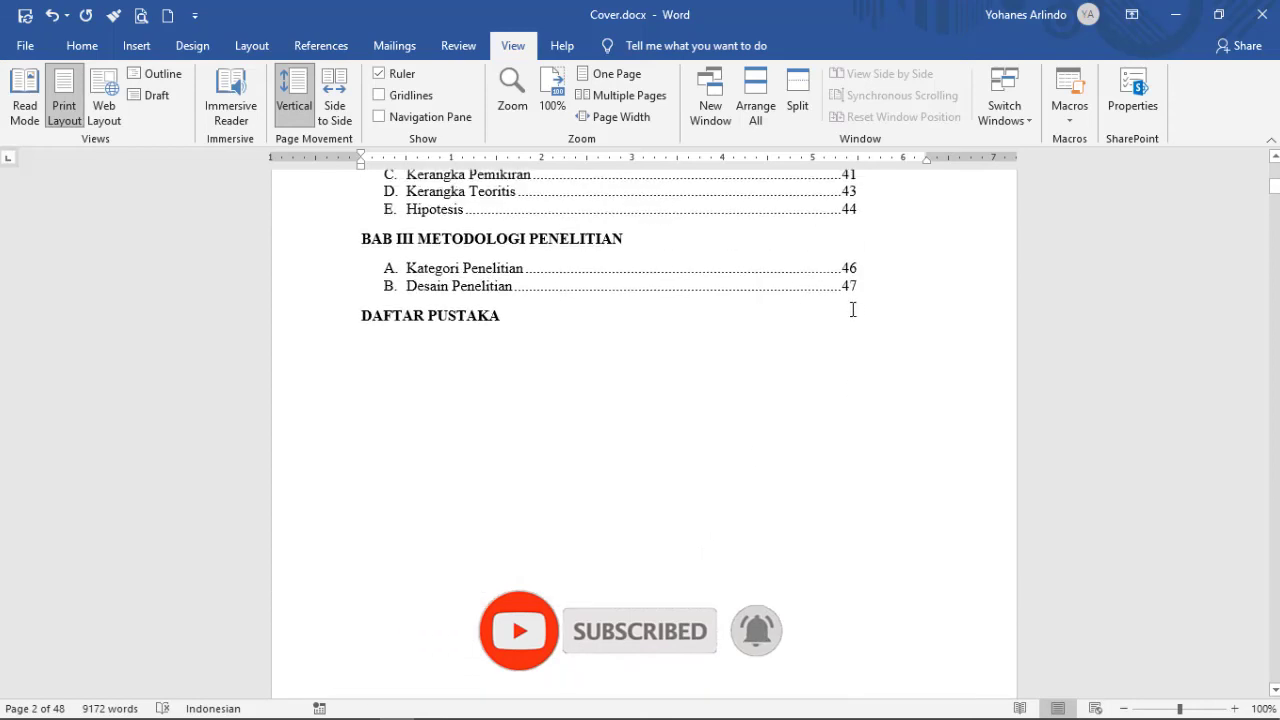
pyautogui.click(860, 288)
pyautogui.press('Return')
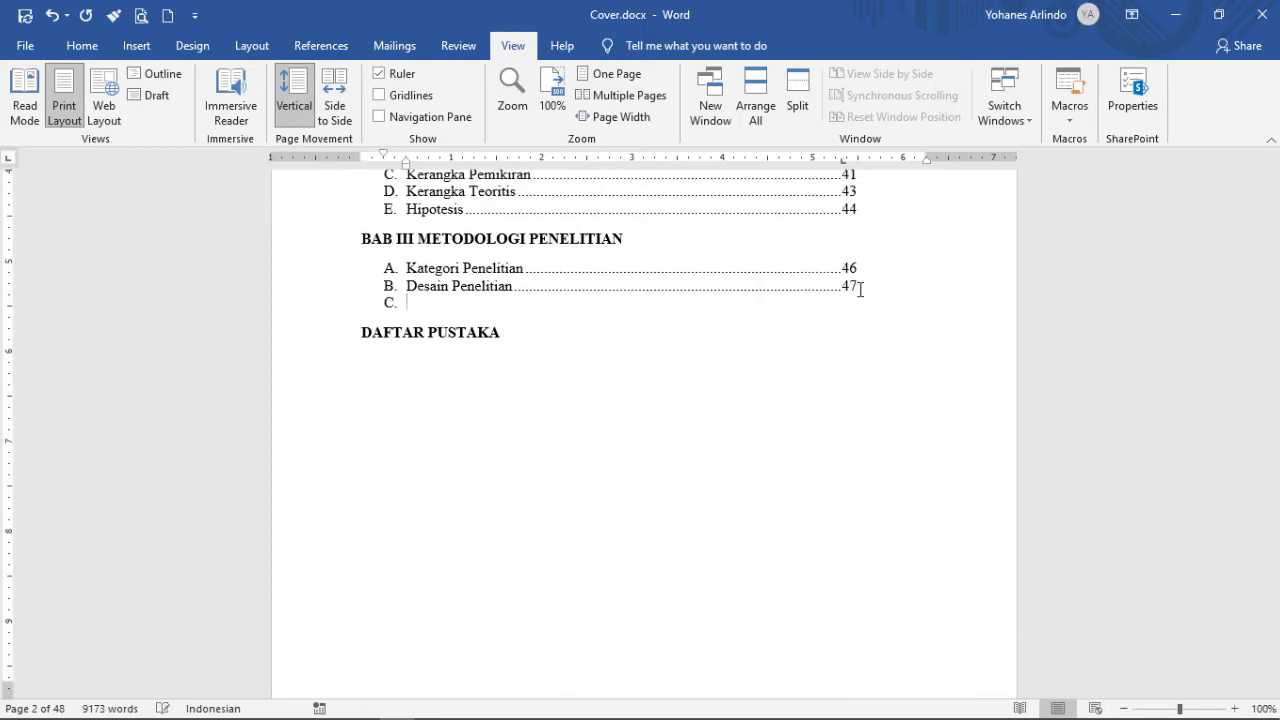